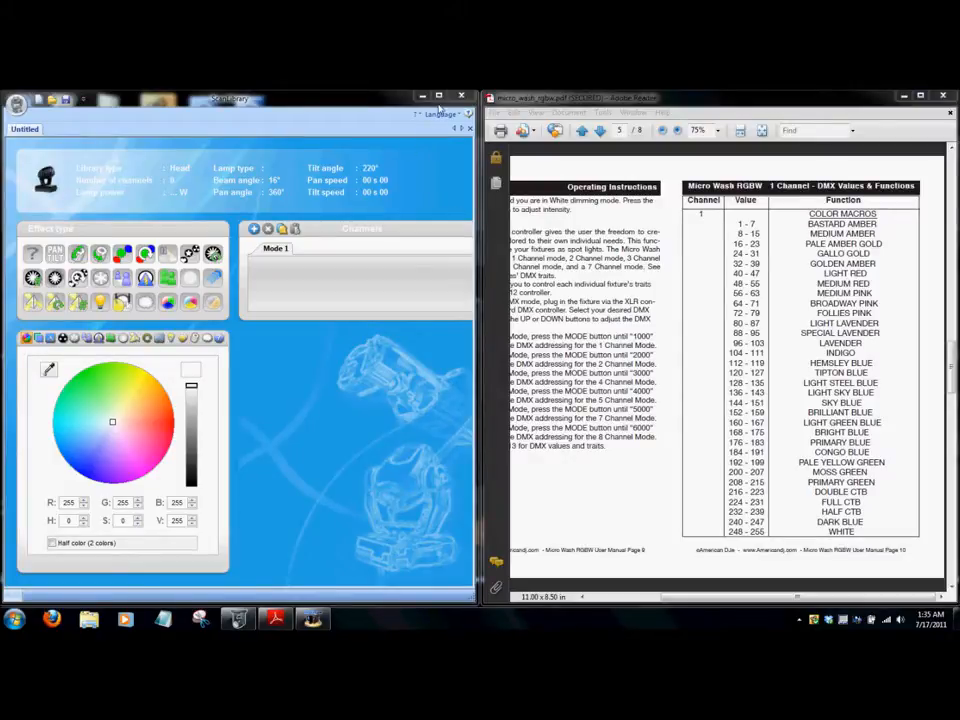
- Open the untitled profile's settings in the maximized editor and set the fixture category to Conventional
left_click(438, 98)
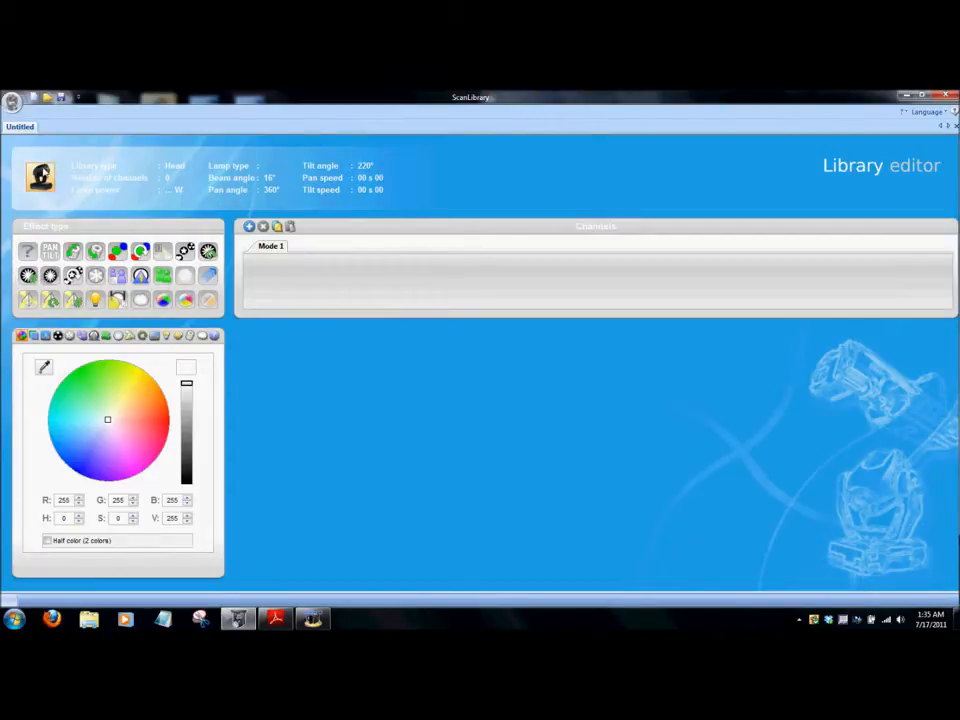
left_click(52, 179)
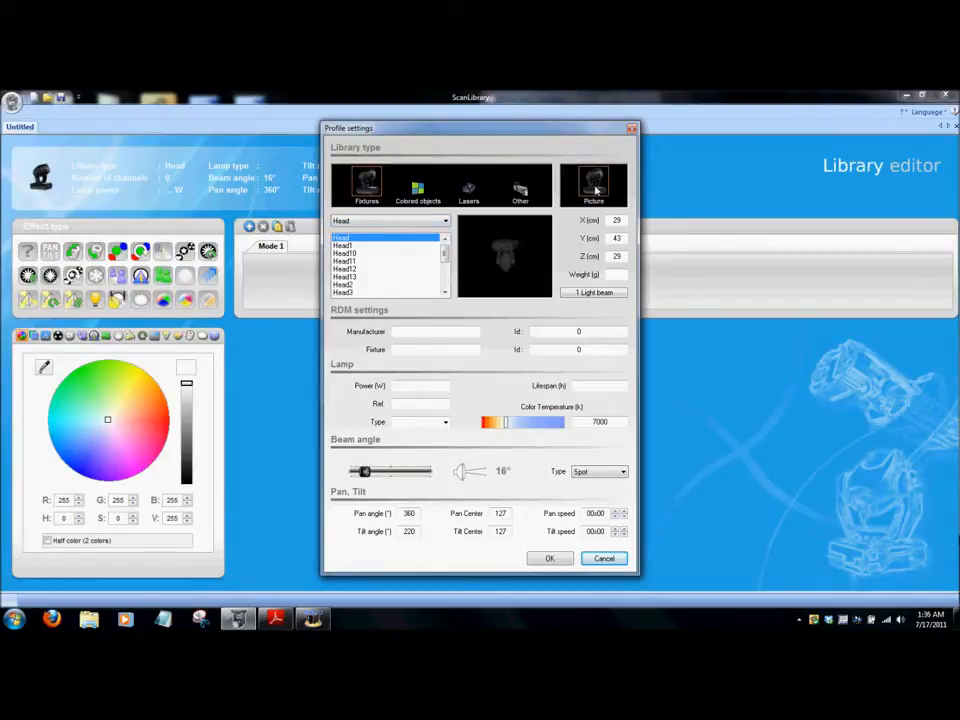
left_click(391, 224)
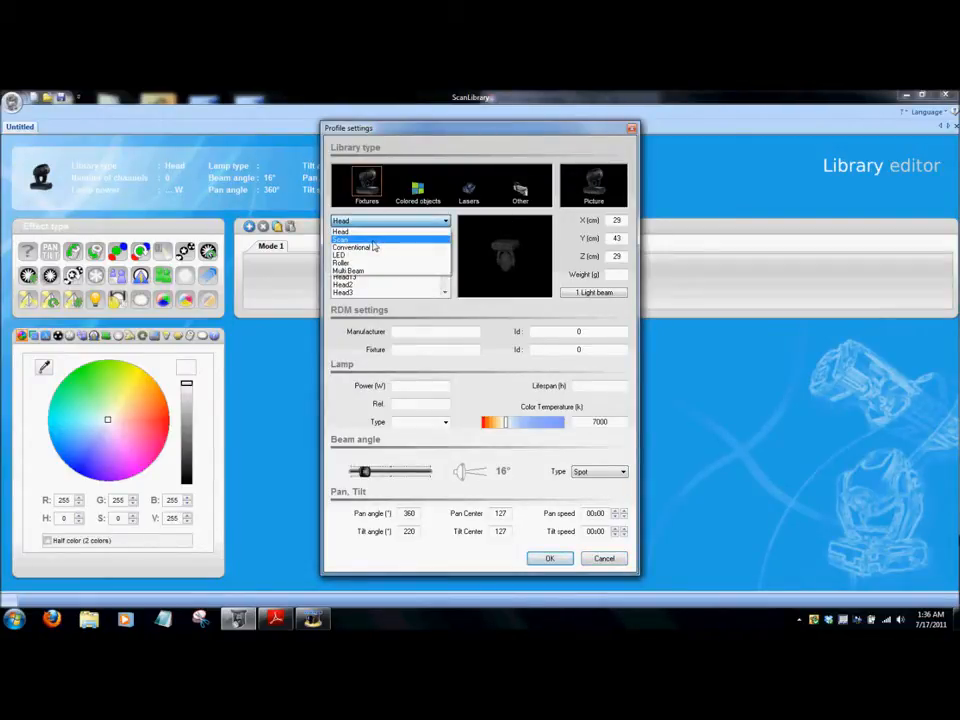
left_click(356, 255)
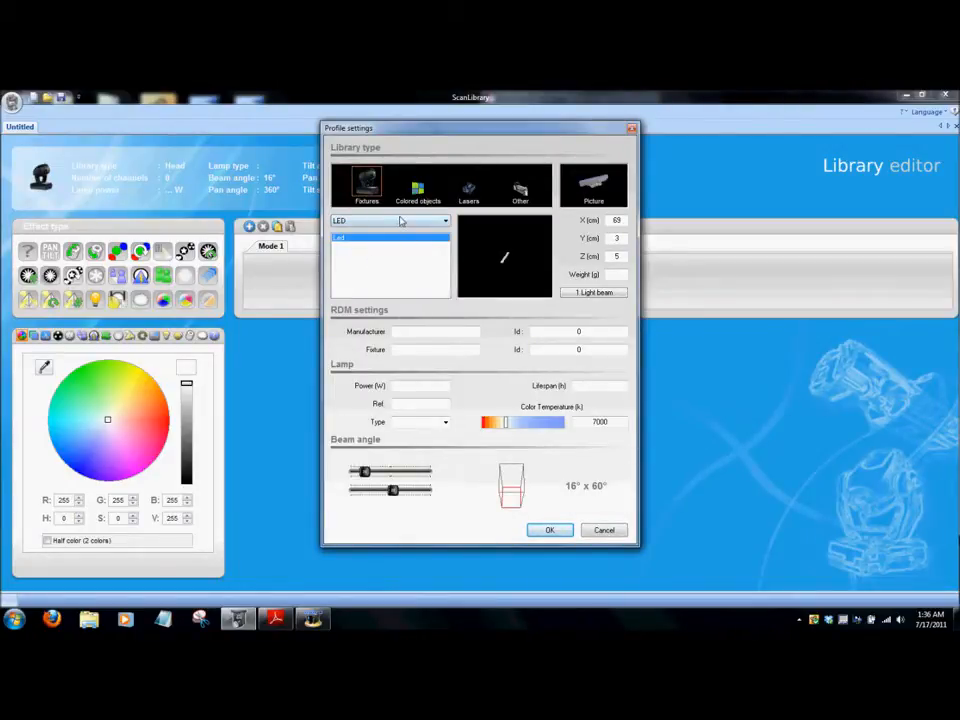
left_click(400, 220)
left_click(396, 249)
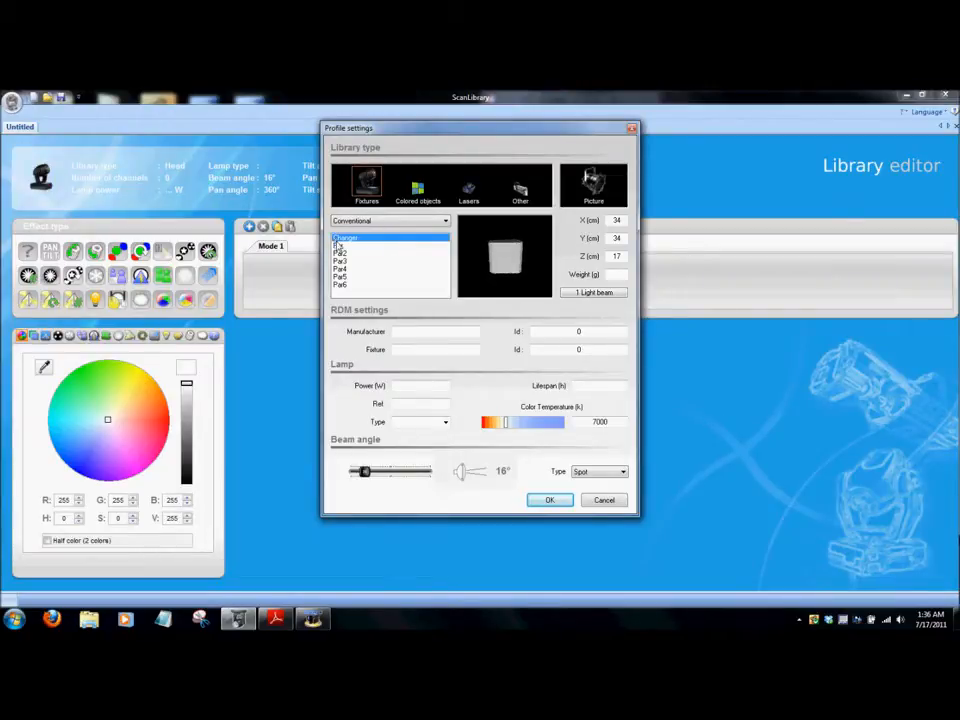
- Preview the conventional Par models and choose Par as the fixture model
left_click(339, 246)
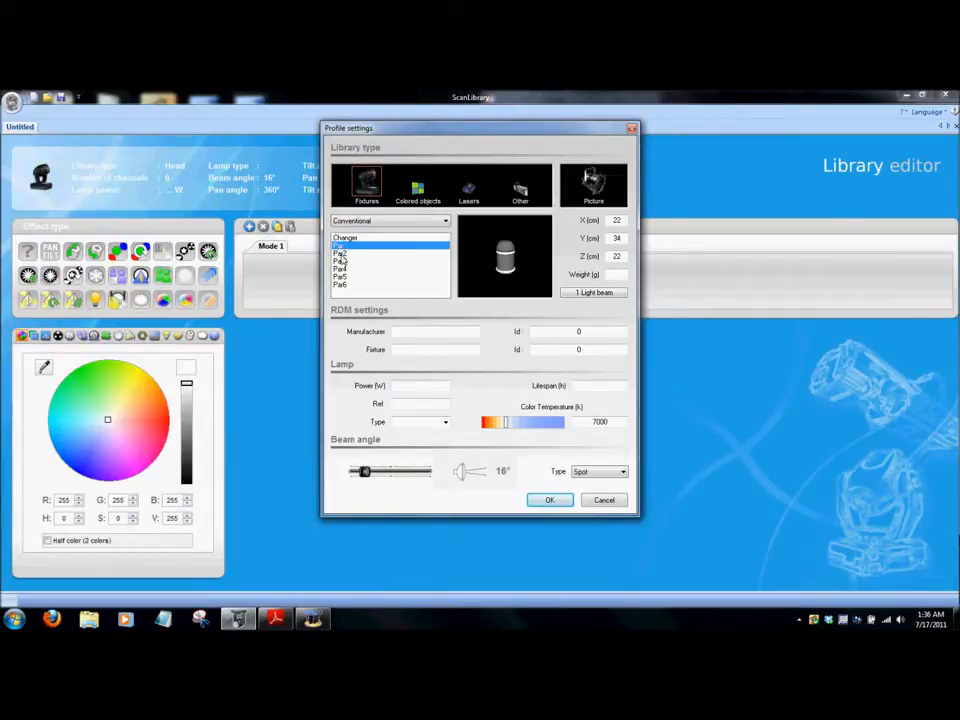
left_click(339, 253)
left_click(340, 261)
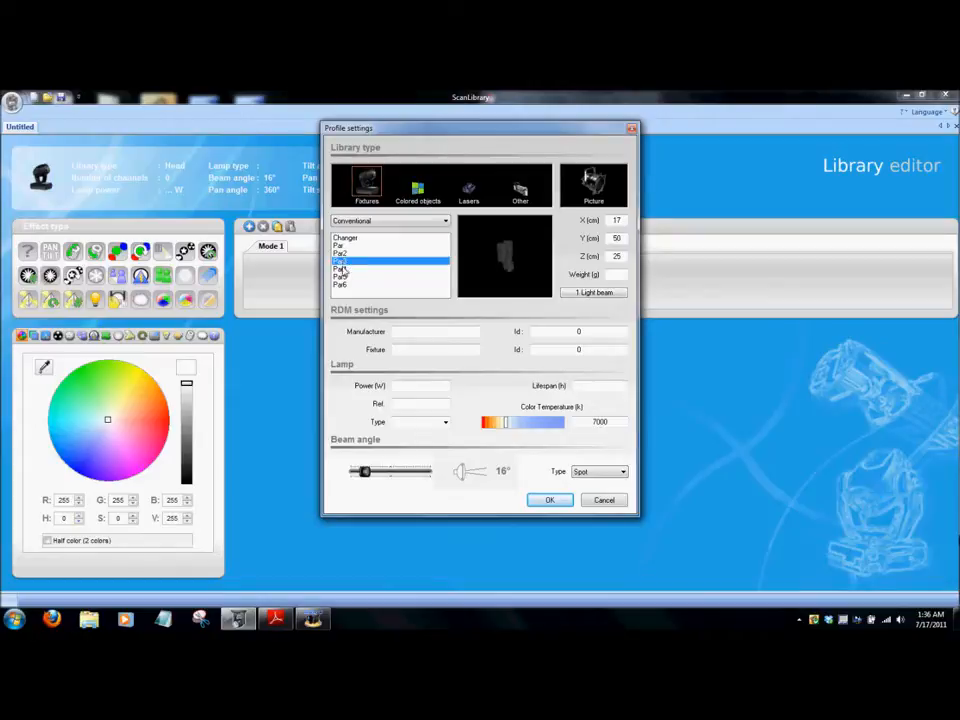
left_click(340, 269)
left_click(341, 277)
left_click(341, 285)
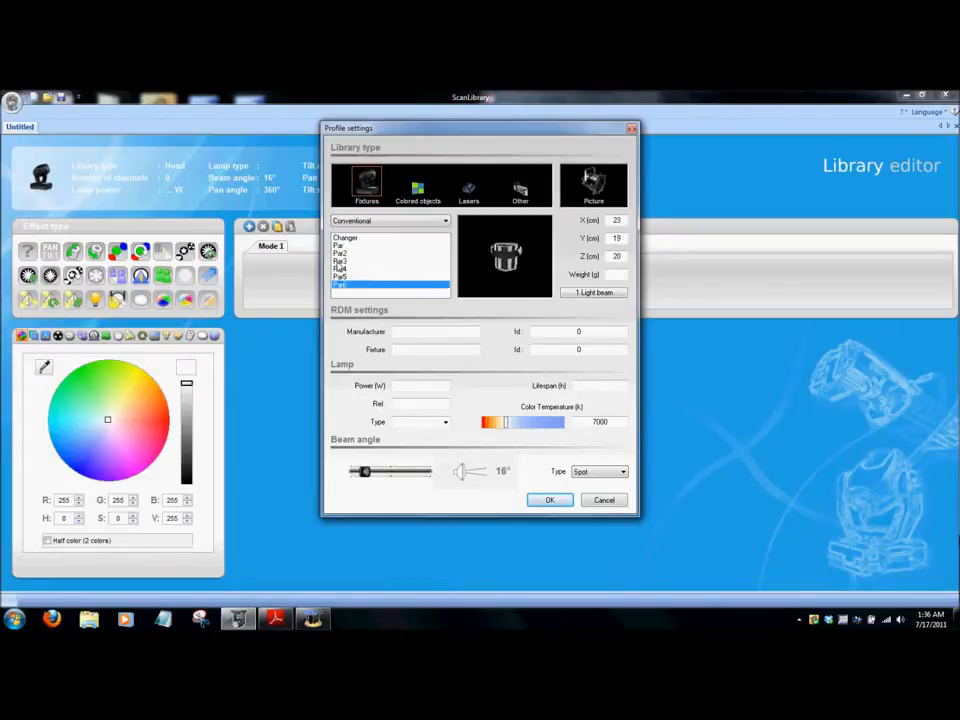
left_click(339, 246)
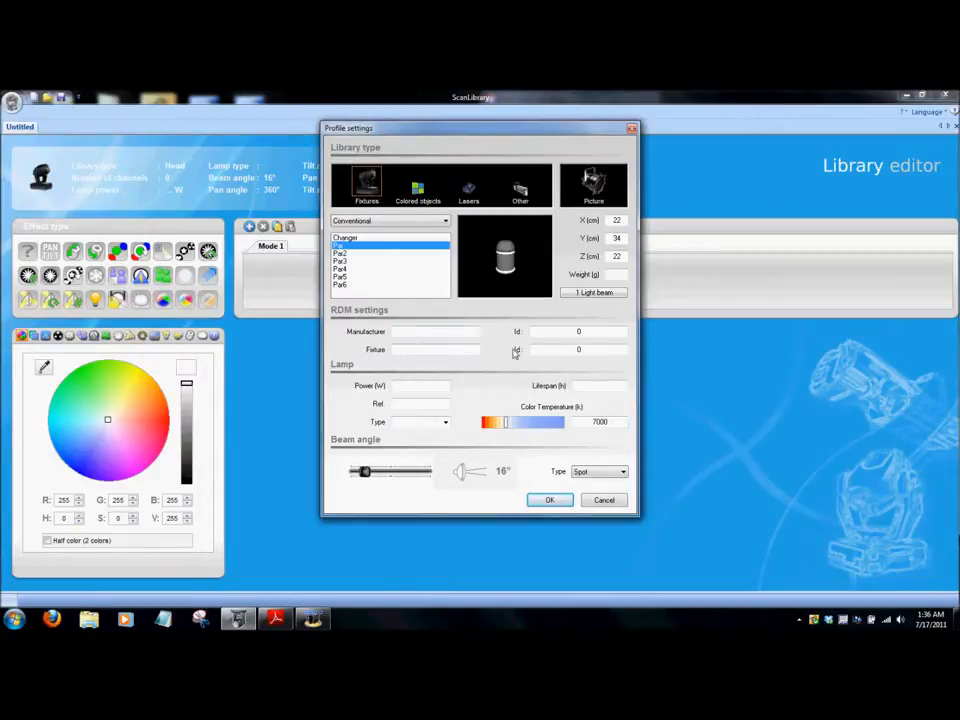
- Try out the lamp type, color temperature and beam angle settings of the profile
left_click(446, 423)
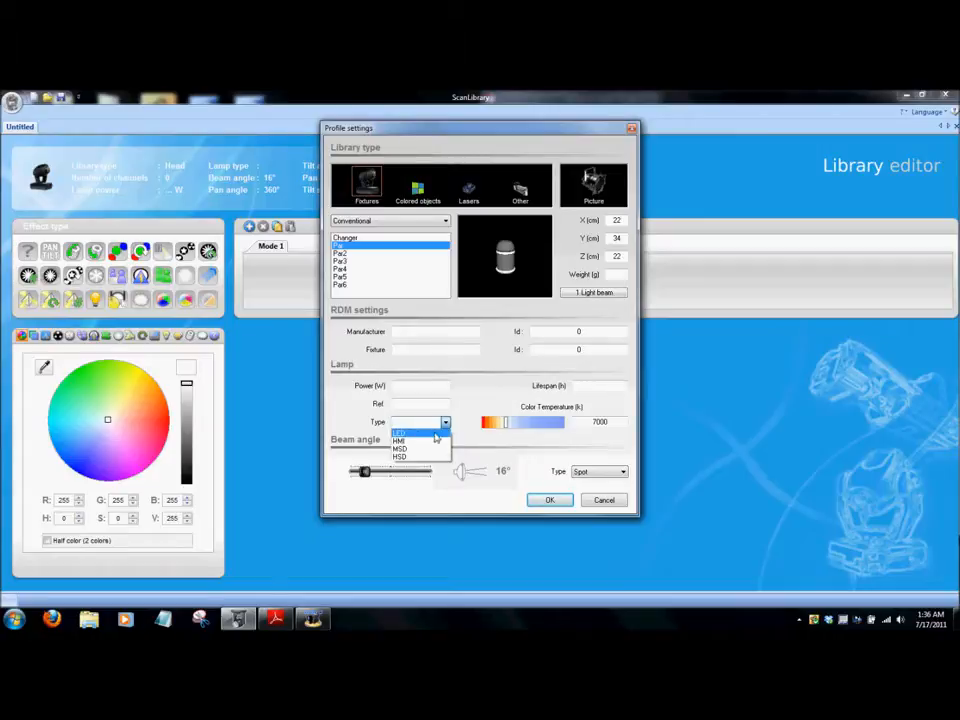
left_click(436, 434)
left_click_drag(503, 425, 463, 428)
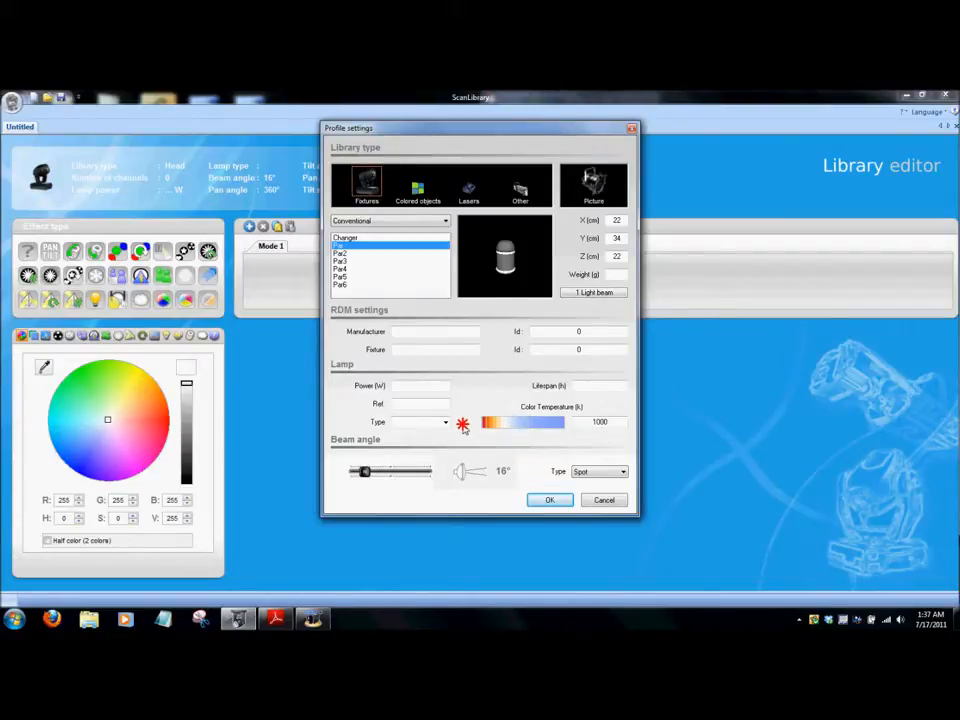
left_click_drag(463, 428, 509, 427)
mouse_move(366, 472)
left_mouse_down()
mouse_move(381, 472)
mouse_move(368, 477)
left_mouse_up()
- Set the beam type to Wash and apply the profile settings
left_click(584, 474)
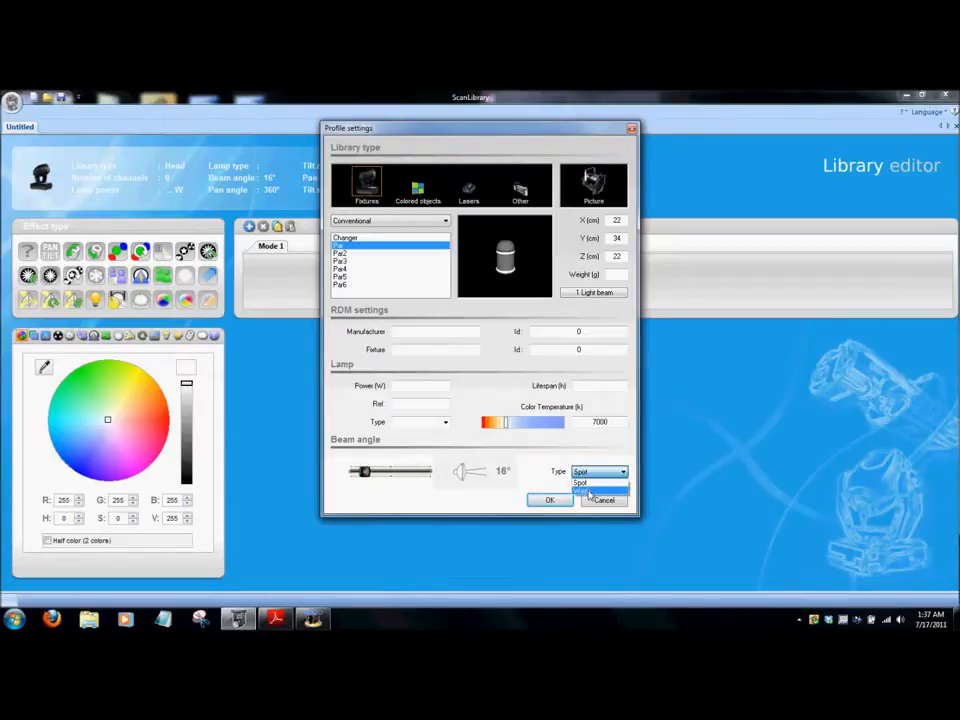
left_click(589, 491)
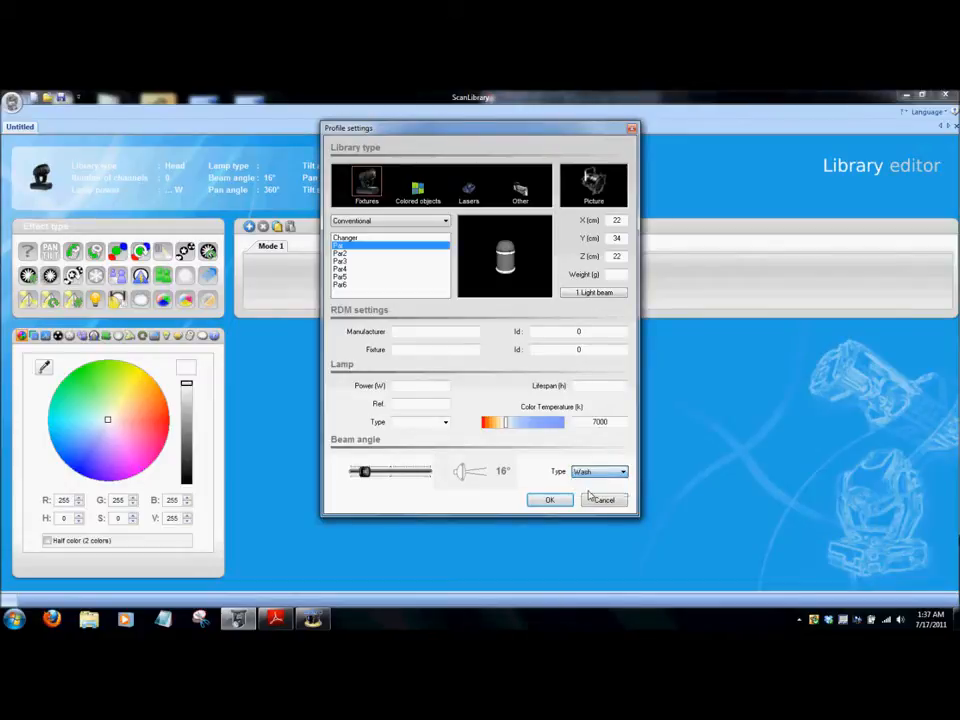
left_click(547, 500)
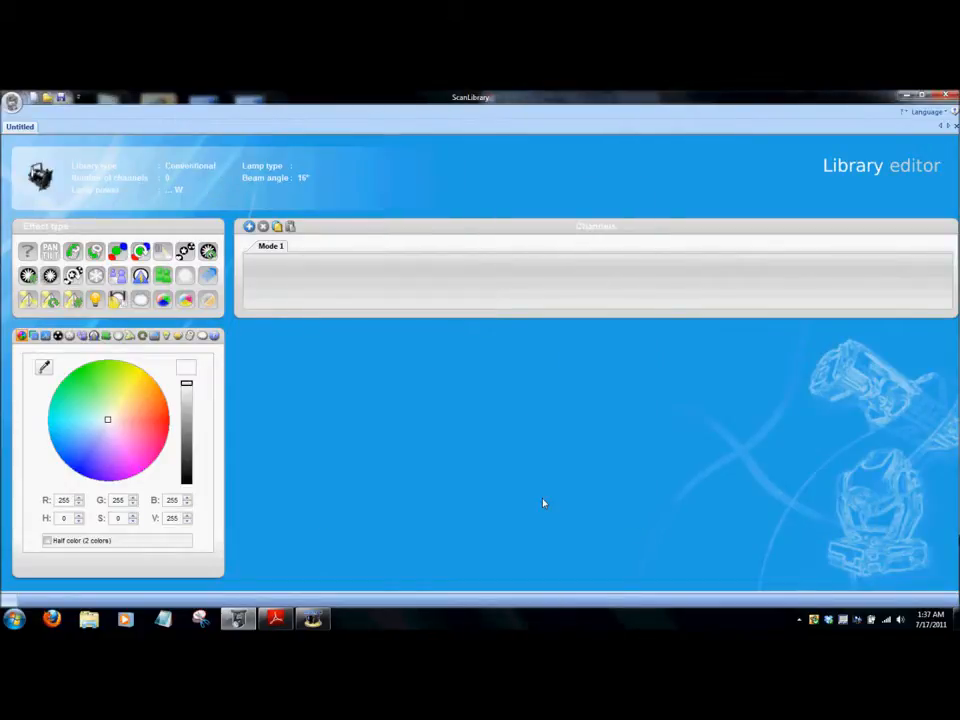
- Look up the beam angle in the Micro Wash RGBW manual's specifications and set the profile's beam angle to 6°
left_click(278, 620)
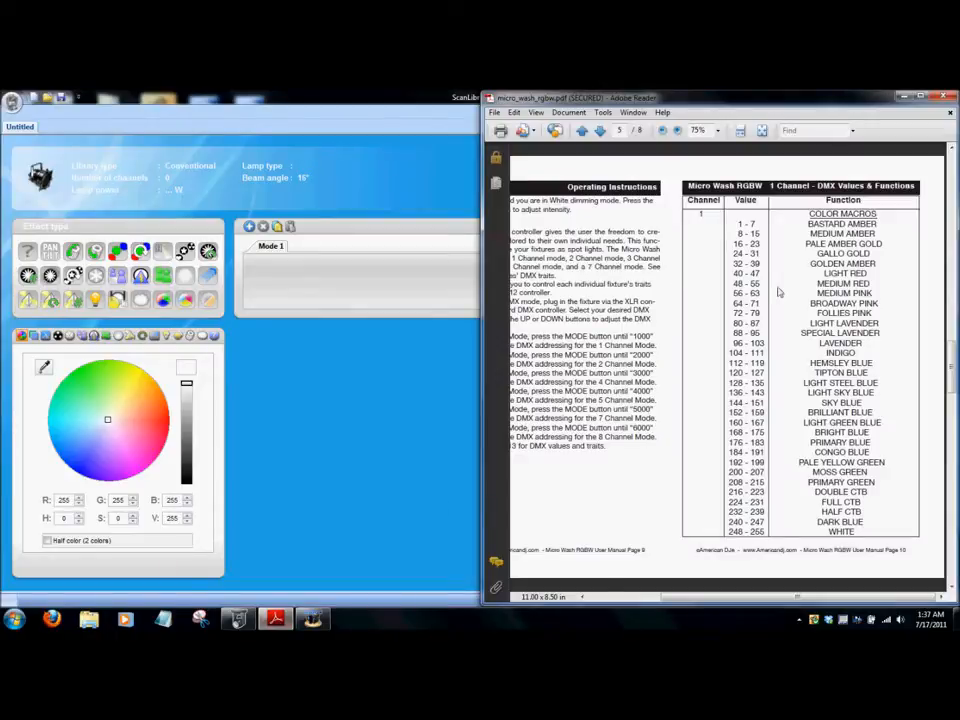
left_click_drag(950, 352, 949, 512)
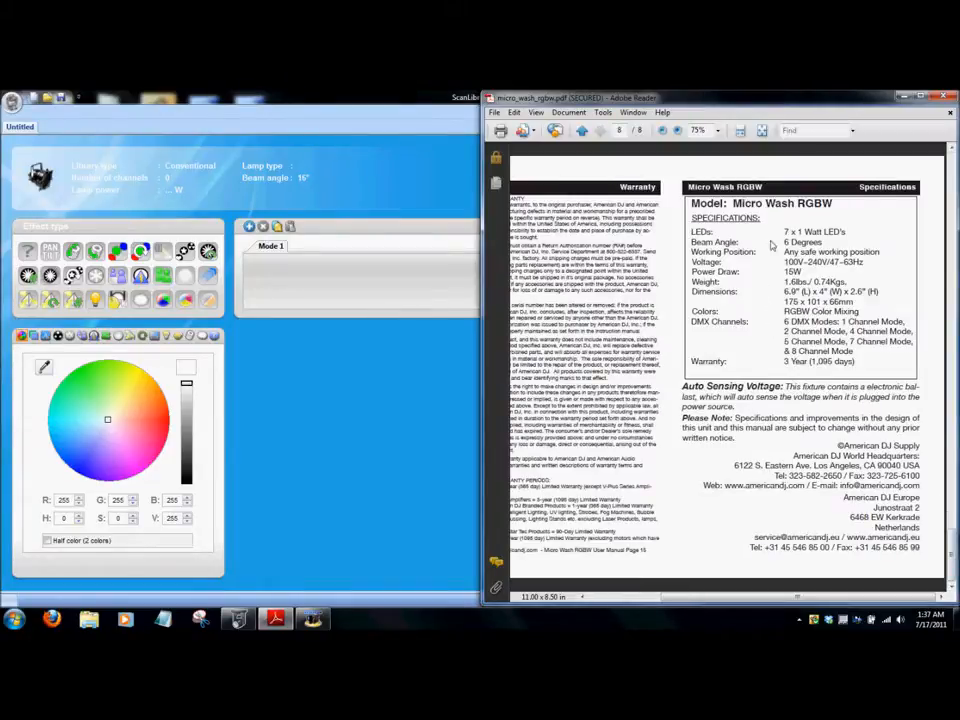
left_click(371, 204)
left_click(40, 178)
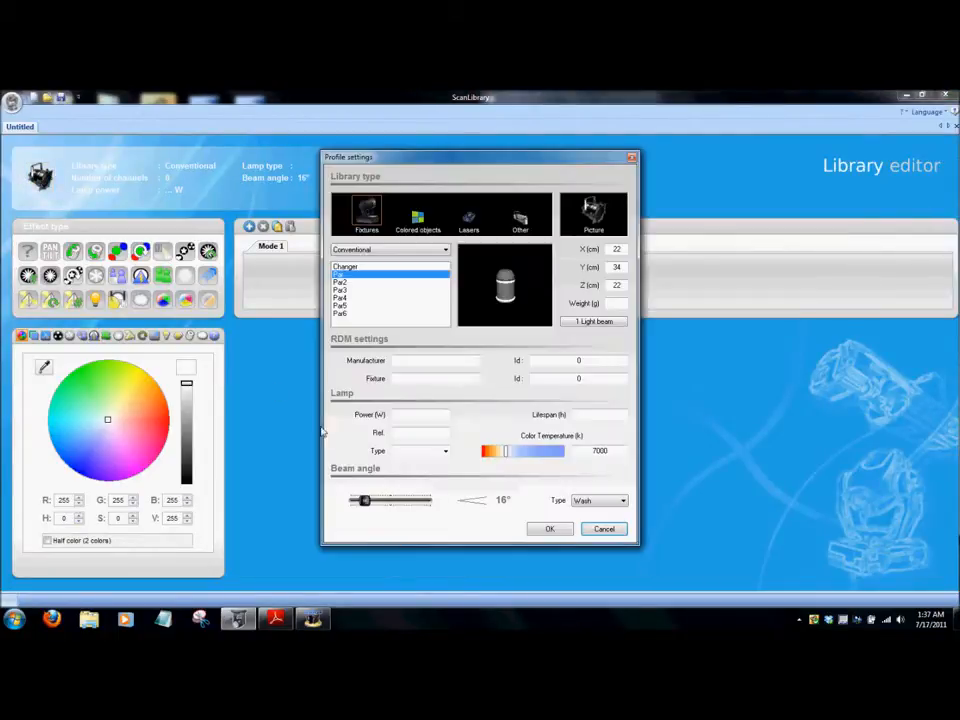
left_click_drag(366, 500, 361, 505)
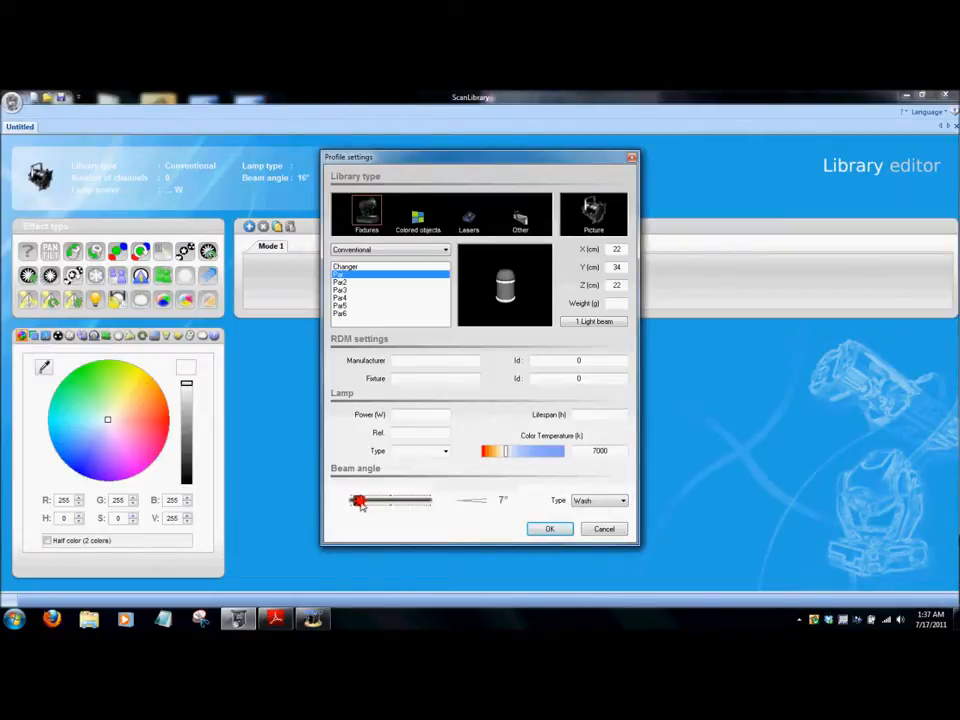
left_click_drag(361, 505, 362, 506)
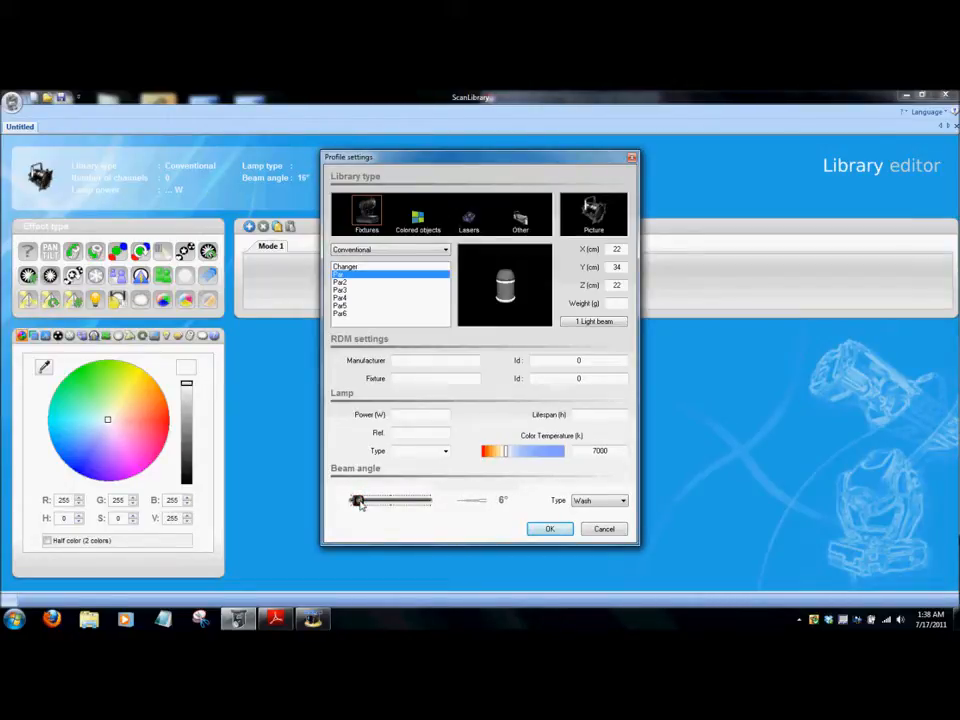
left_click(549, 528)
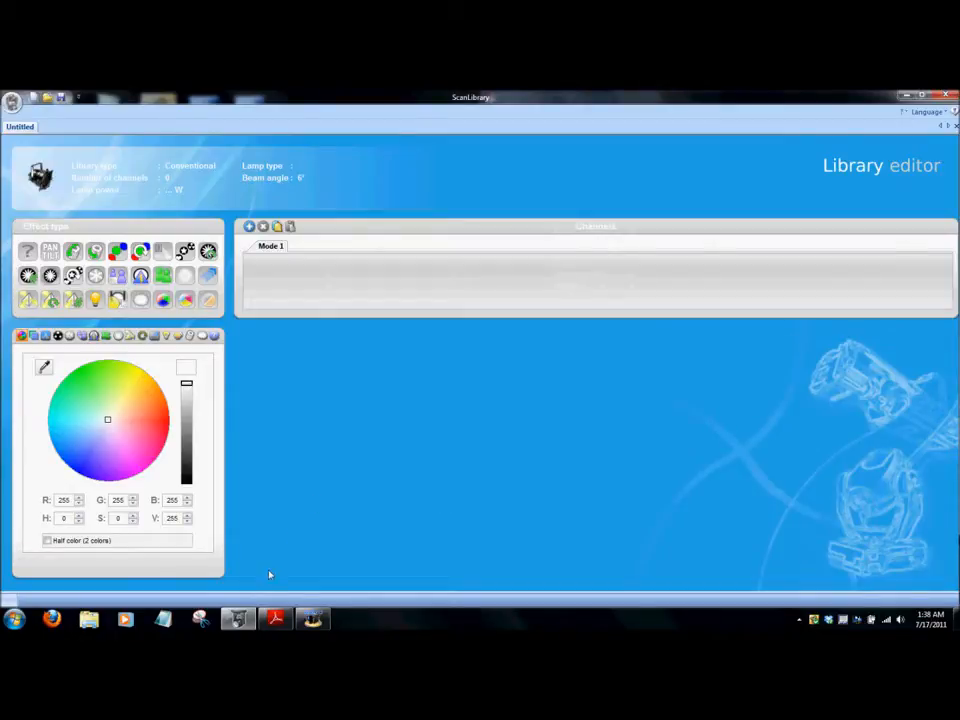
- Place the library editor beside the PDF manual and return the manual to the 1 Channel DMX values on page 5
mouse_move(275, 619)
left_click(924, 96)
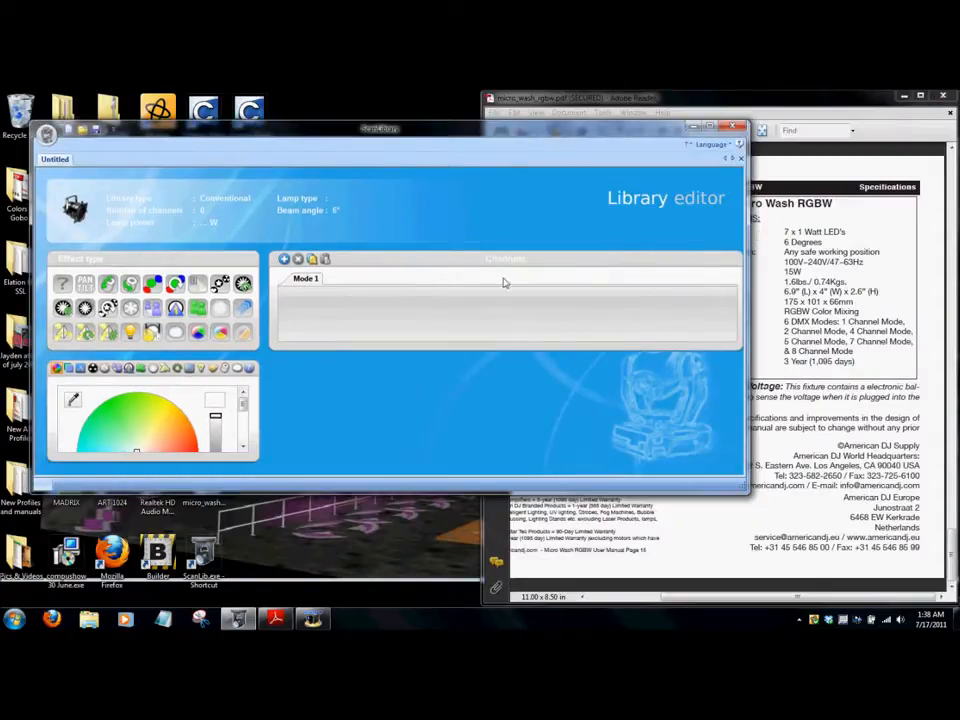
left_click_drag(517, 127, 2, 123)
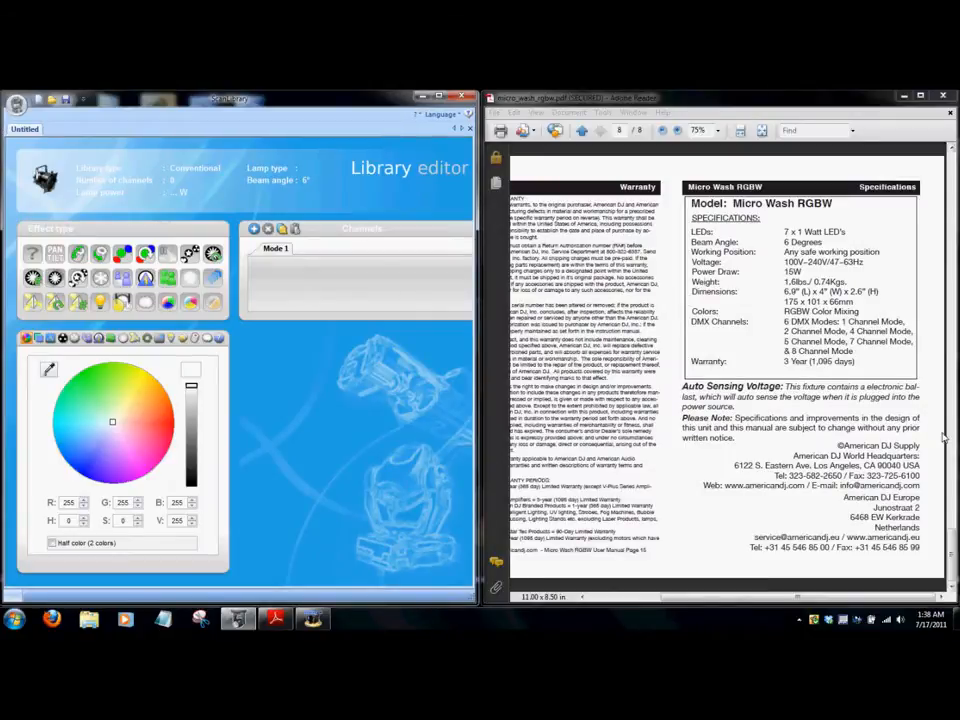
left_click(953, 147)
left_click(953, 148)
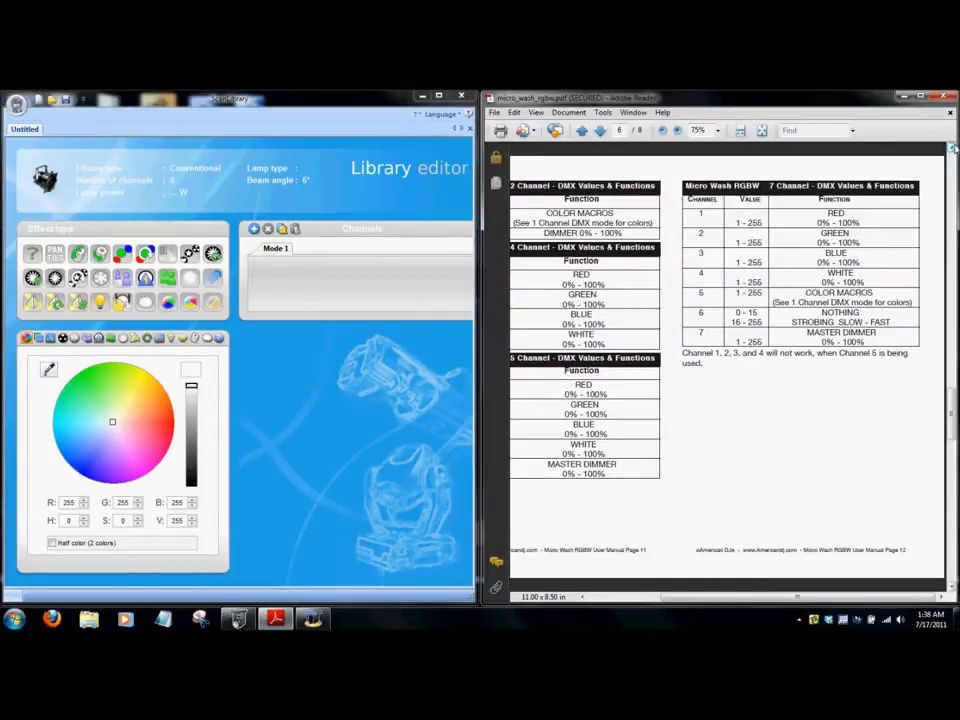
left_click(953, 147)
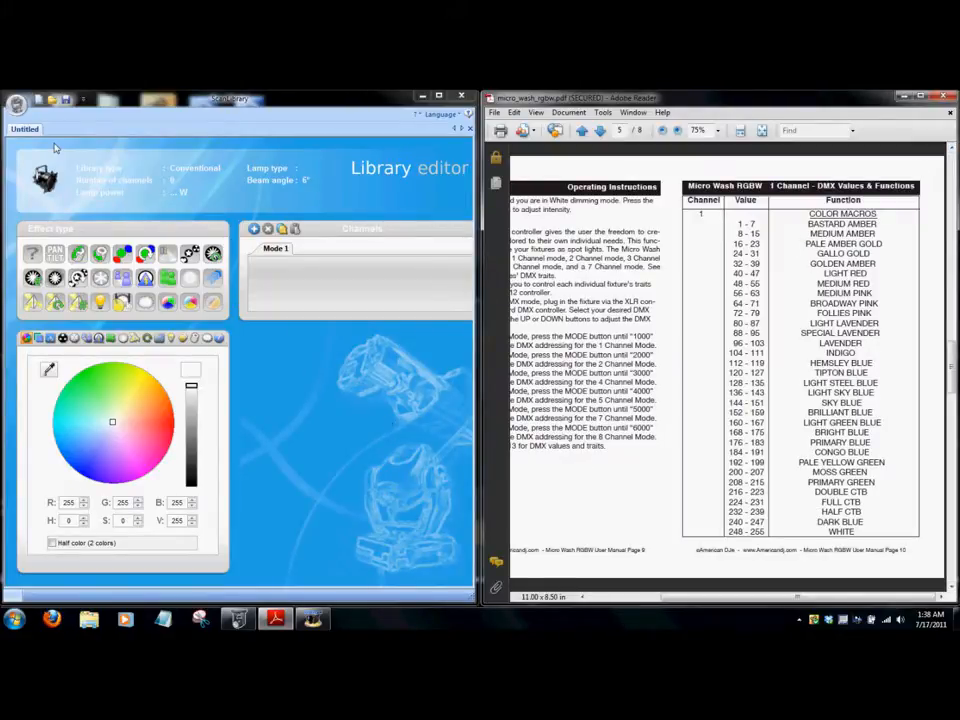
- Open the recent profile CLR Mac ADJ ELA.ssl and review the color macro presets of its Dimmer channel
left_click(16, 105)
left_click(16, 105)
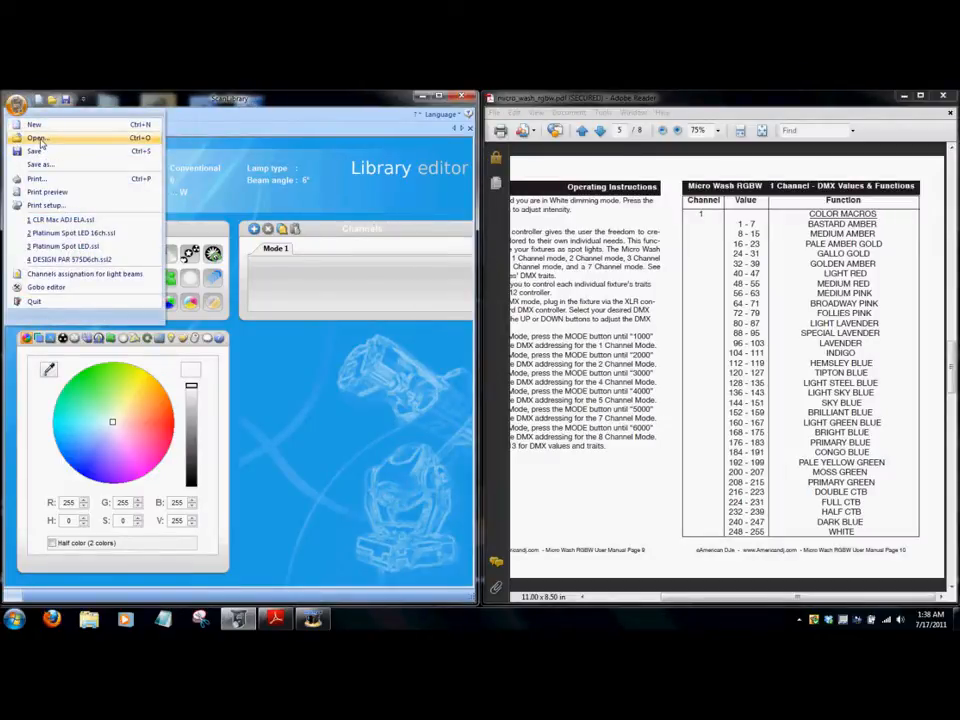
left_click(45, 219)
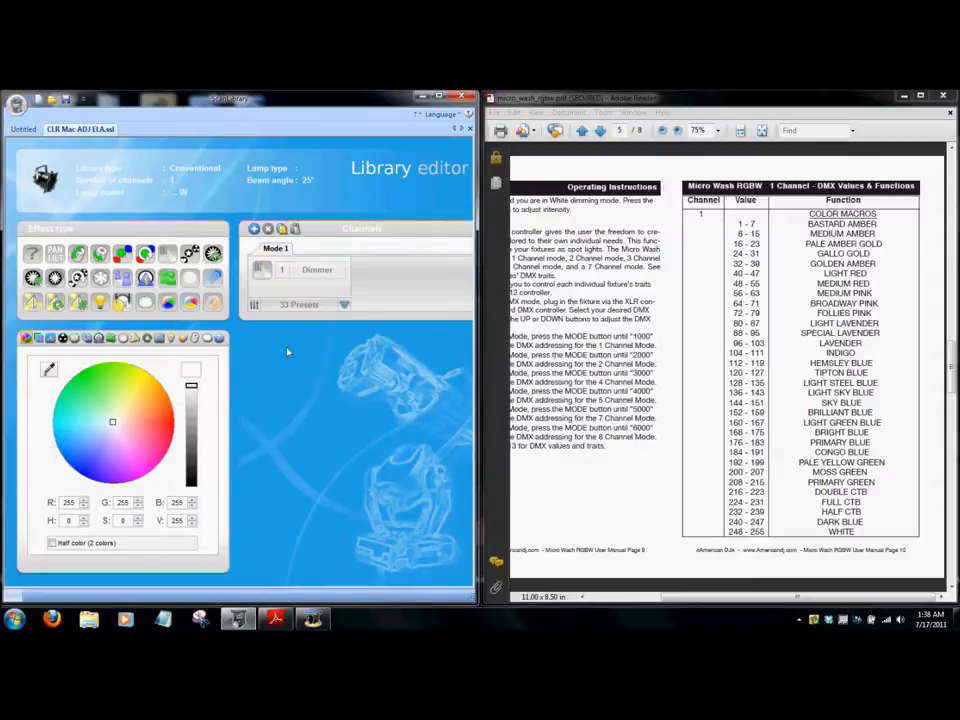
left_click(310, 280)
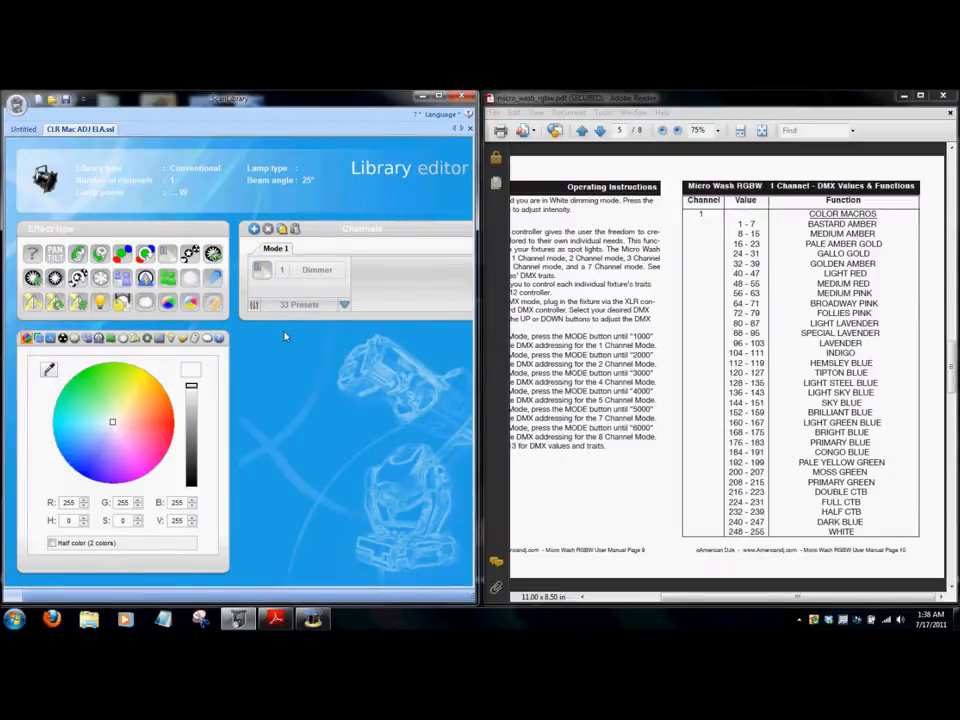
left_click(305, 305)
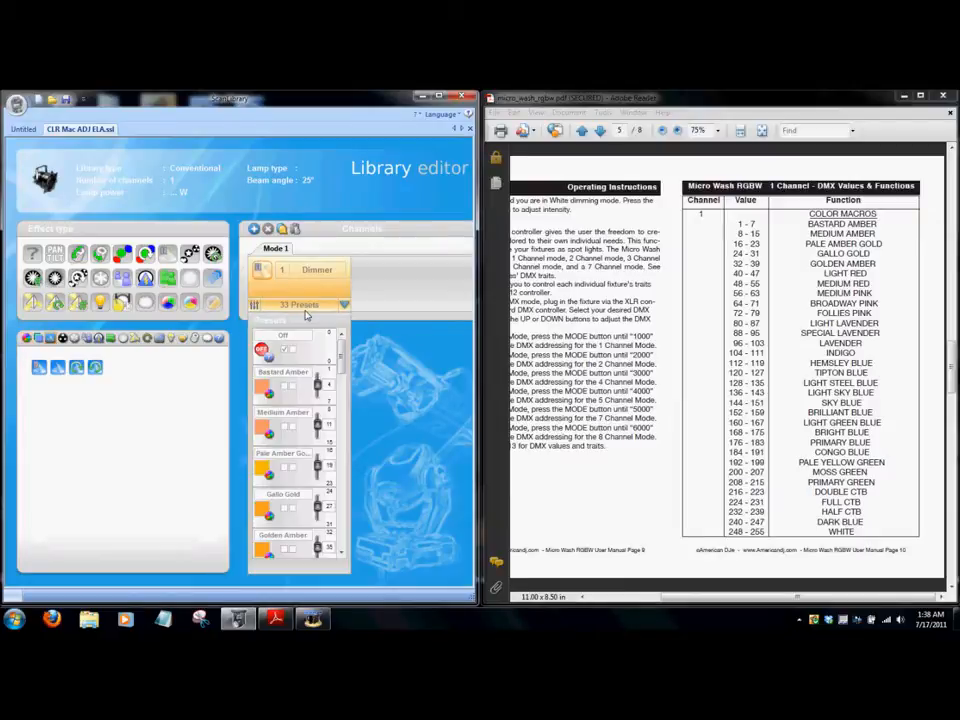
left_click_drag(340, 354, 343, 307)
left_click(342, 305)
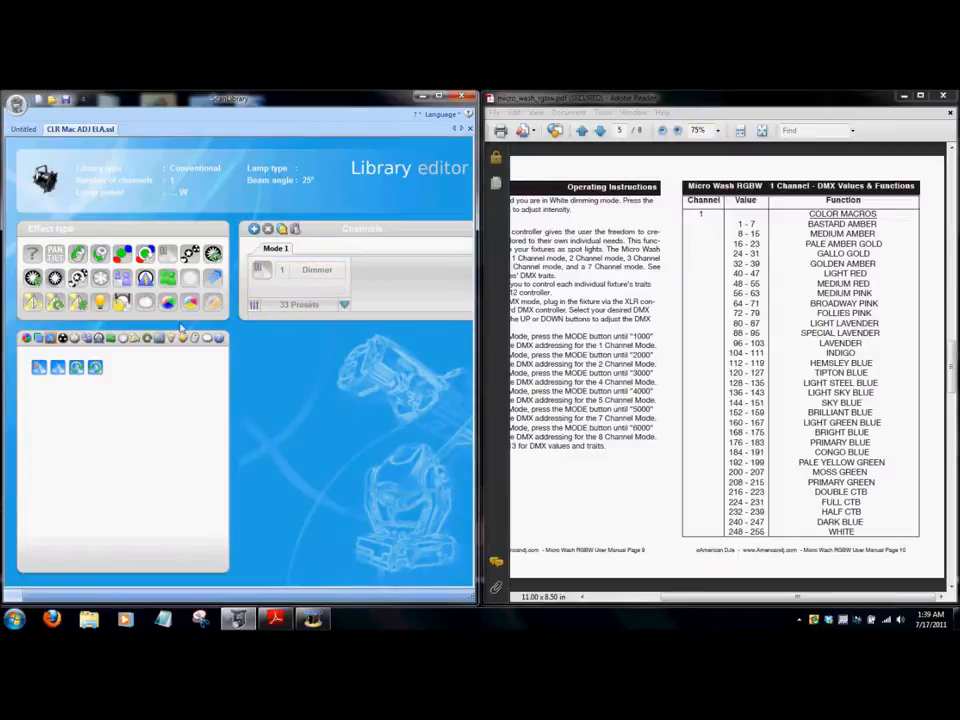
- Browse the Lee, Rosco Lux and GamColor swatch collections for preset colors
left_click(39, 339)
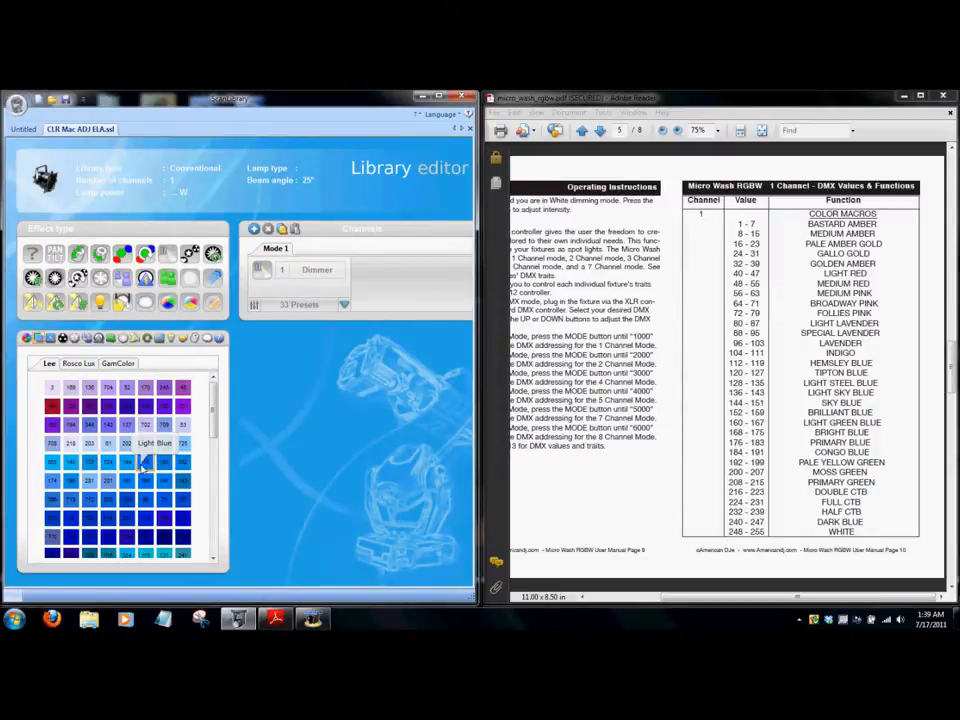
left_click(77, 363)
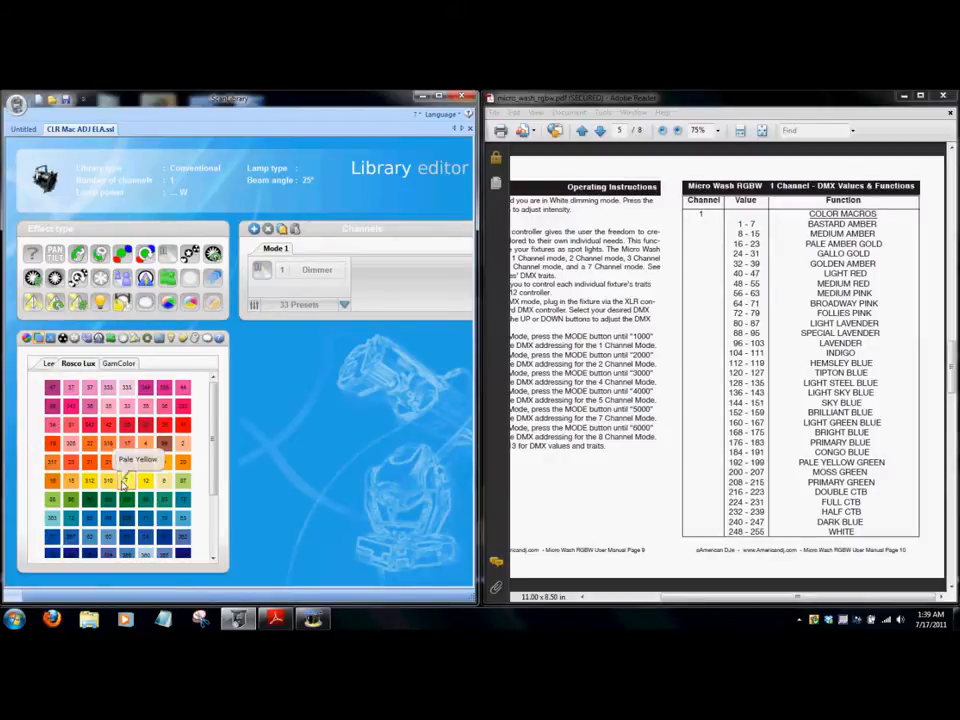
left_click(118, 363)
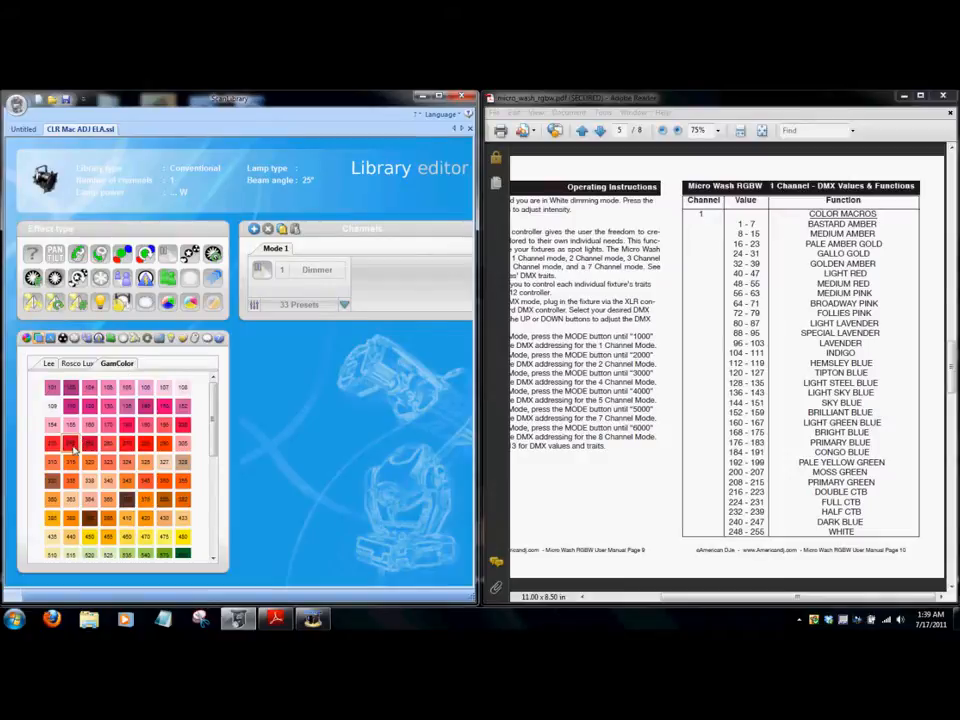
- Pick a pale yellow (R 250, G 255, B 187) on the color wheel, and return to the untitled profile
left_click(26, 339)
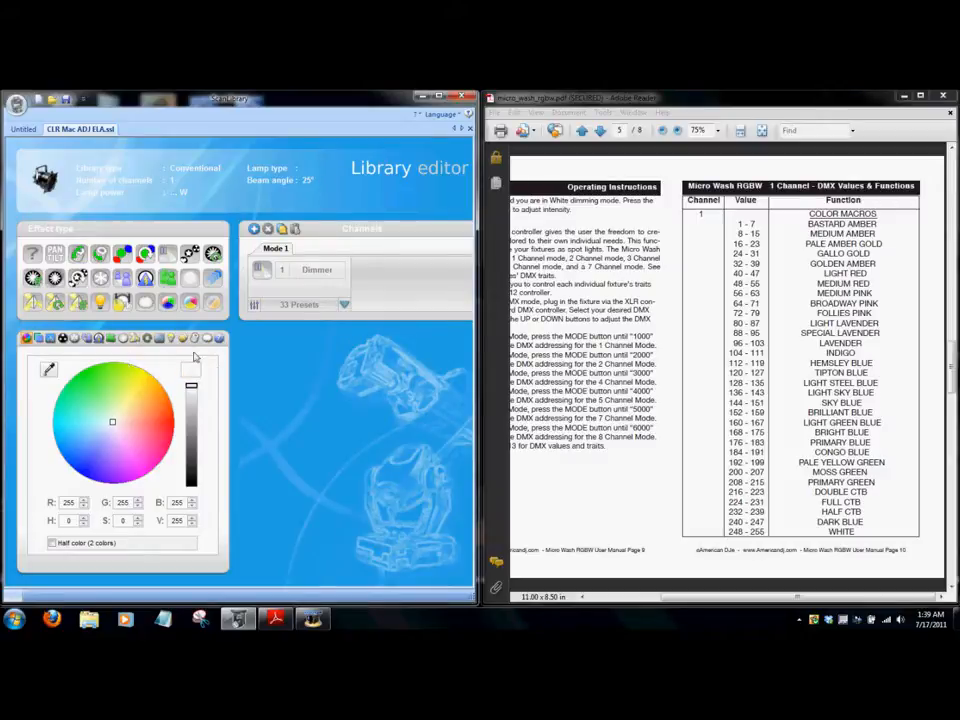
mouse_move(118, 426)
left_mouse_down()
mouse_move(87, 451)
mouse_move(154, 450)
mouse_move(131, 403)
mouse_move(119, 408)
left_mouse_up()
mouse_move(184, 373)
left_mouse_down()
mouse_move(223, 387)
mouse_move(281, 384)
mouse_move(180, 382)
mouse_move(185, 372)
left_mouse_up()
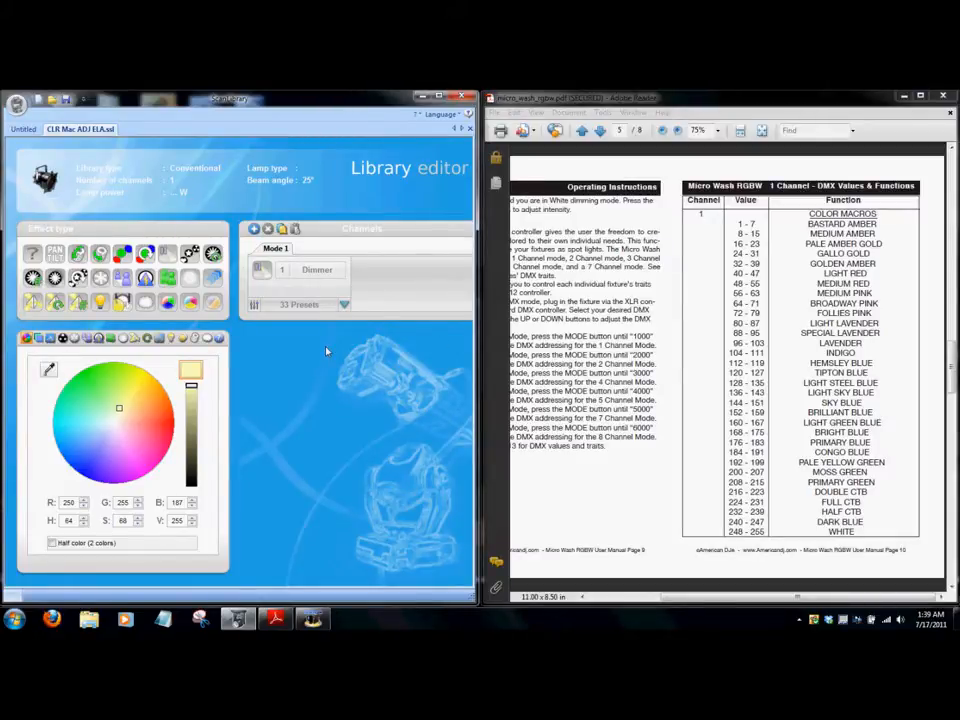
left_click(18, 130)
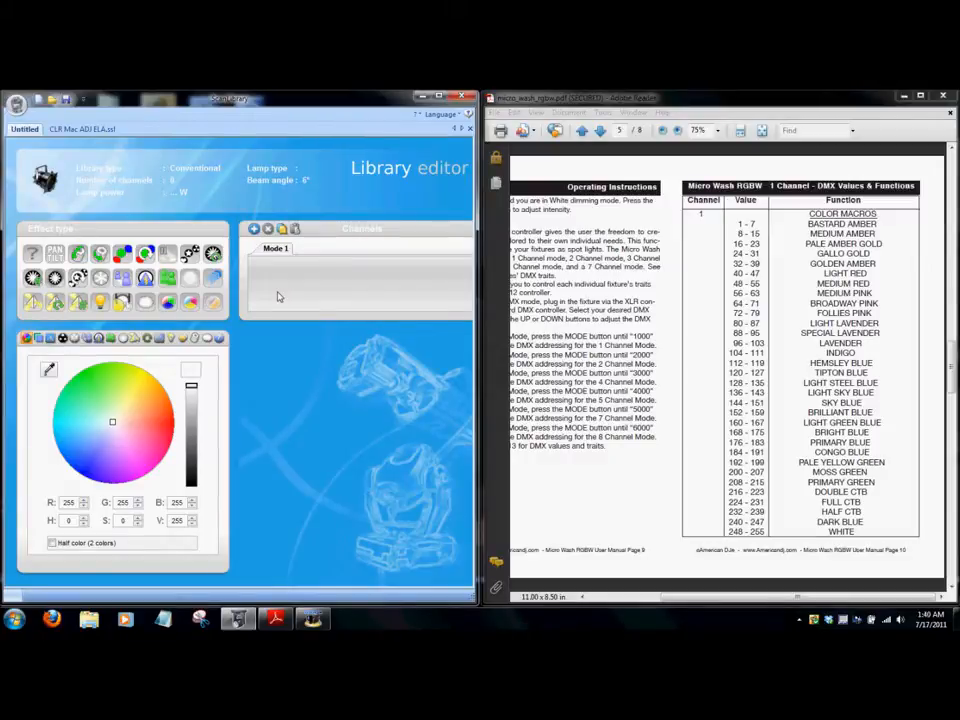
- Copy the Dimmer channel with its color macro presets from CLR Mac ADJ ELA.ssl into Mode 1 of the untitled profile
left_click(82, 129)
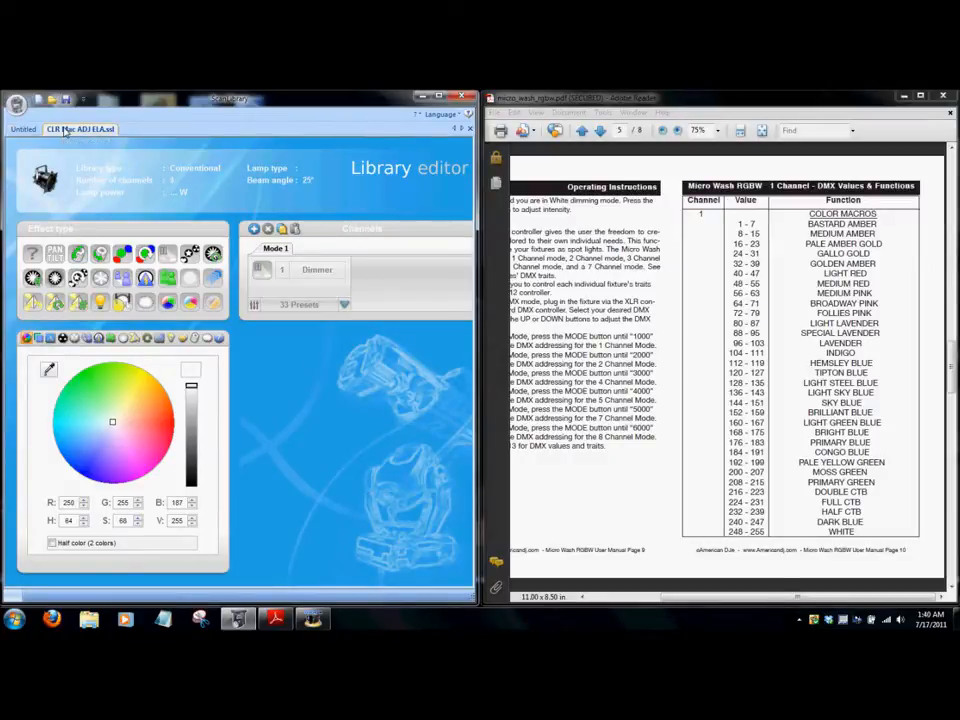
right_click(306, 280)
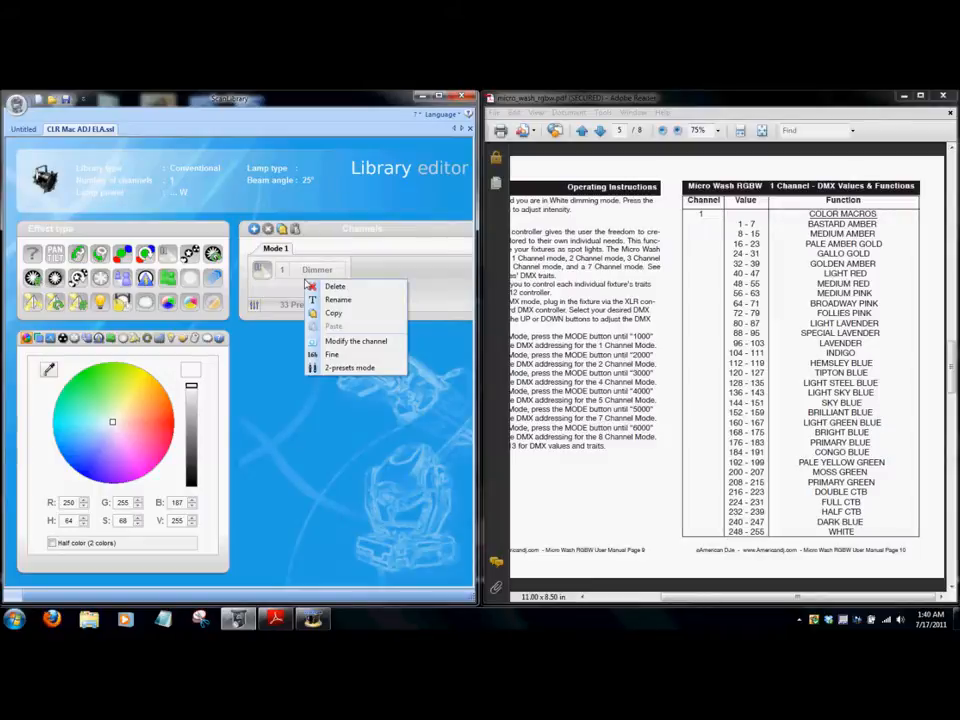
left_click(331, 313)
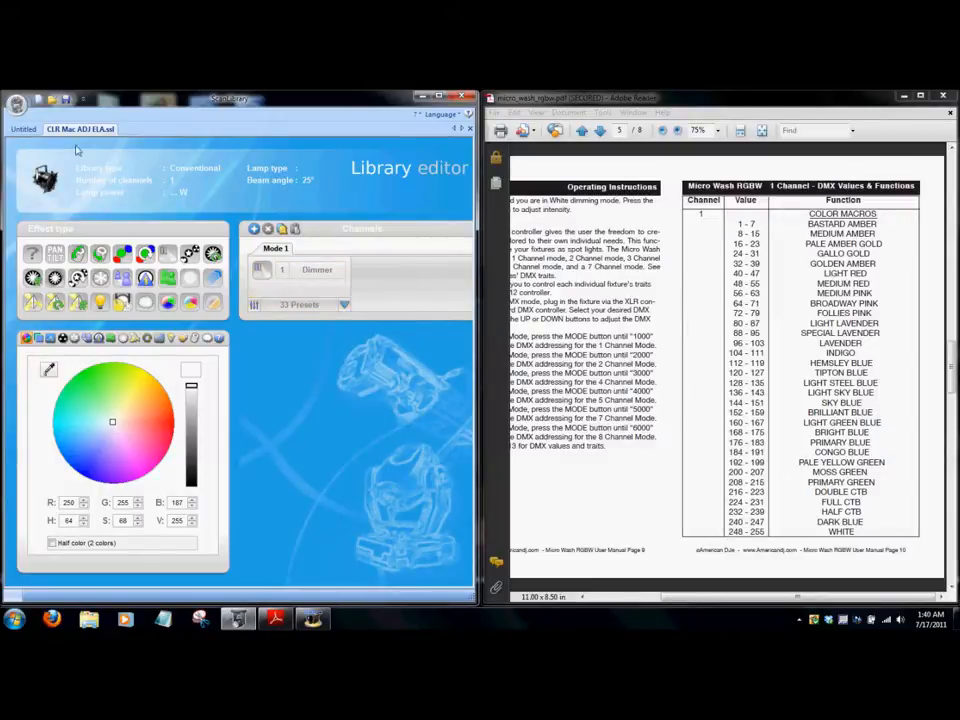
left_click(27, 130)
right_click(257, 281)
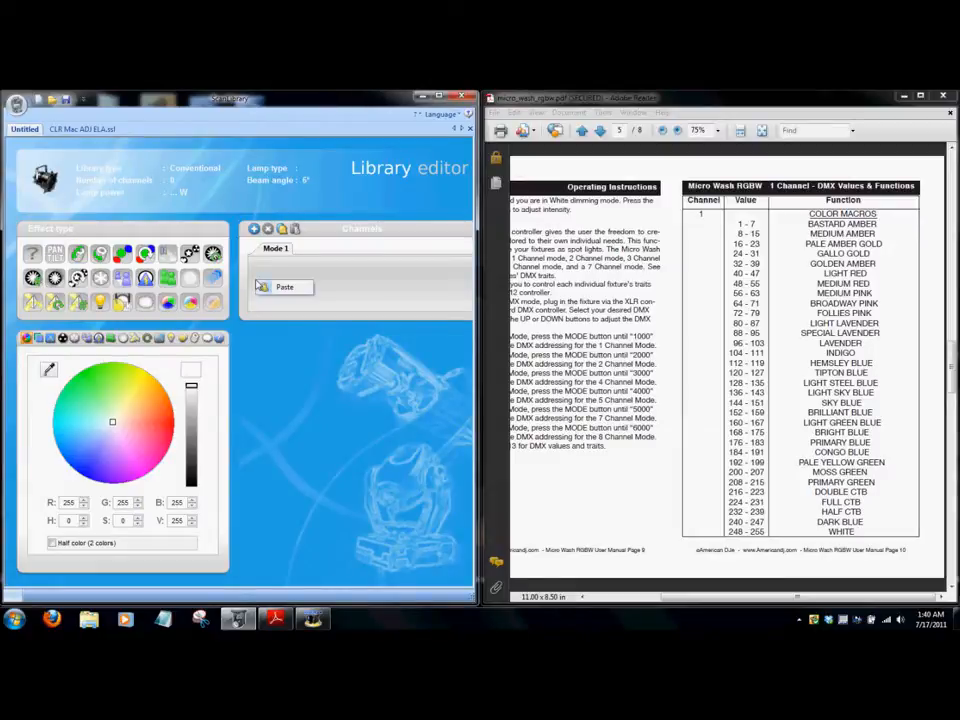
left_click(266, 288)
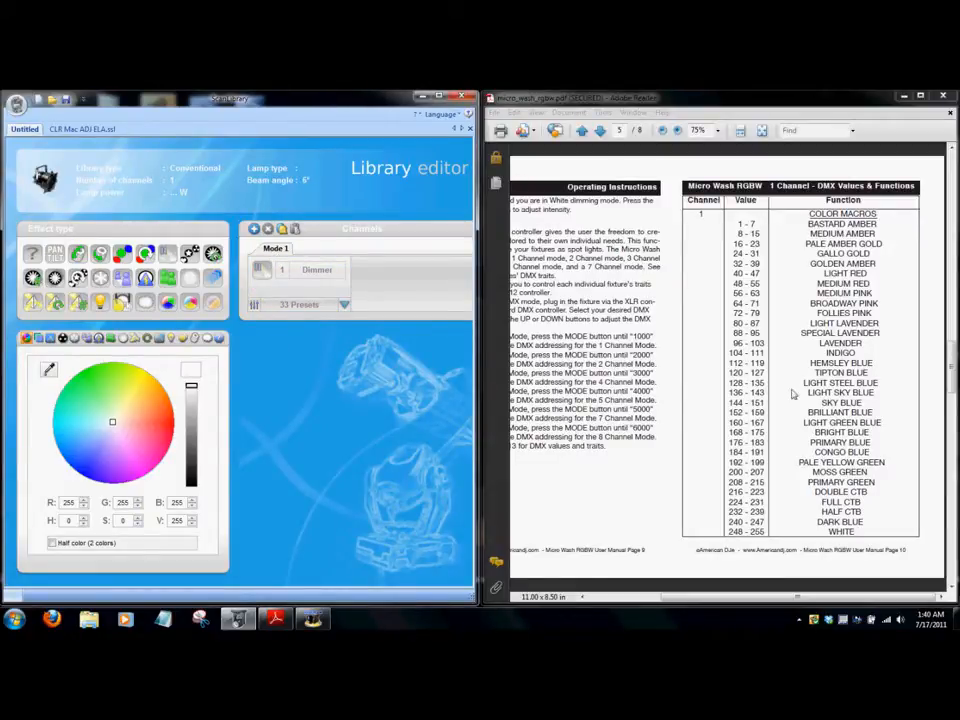
- Bring up the 2 Channel DMX values on page 6 of the PDF manual
left_click(951, 589)
left_click_drag(857, 603, 749, 608)
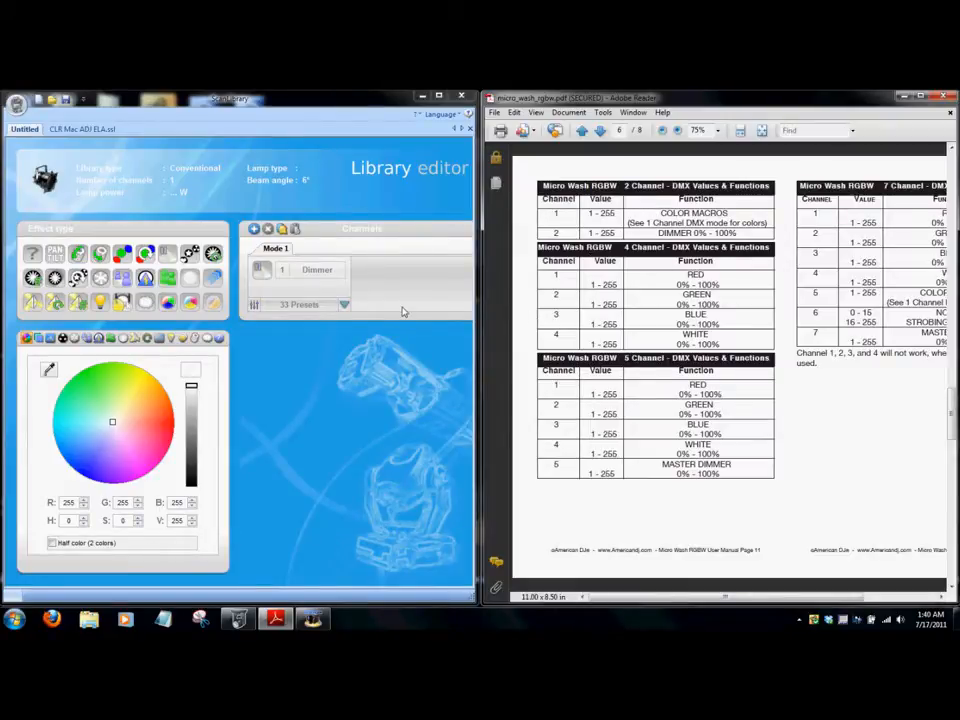
- Rename the pasted channel 1 as Macros
double_click(333, 271)
key("BackSpace")
type("MAcros")
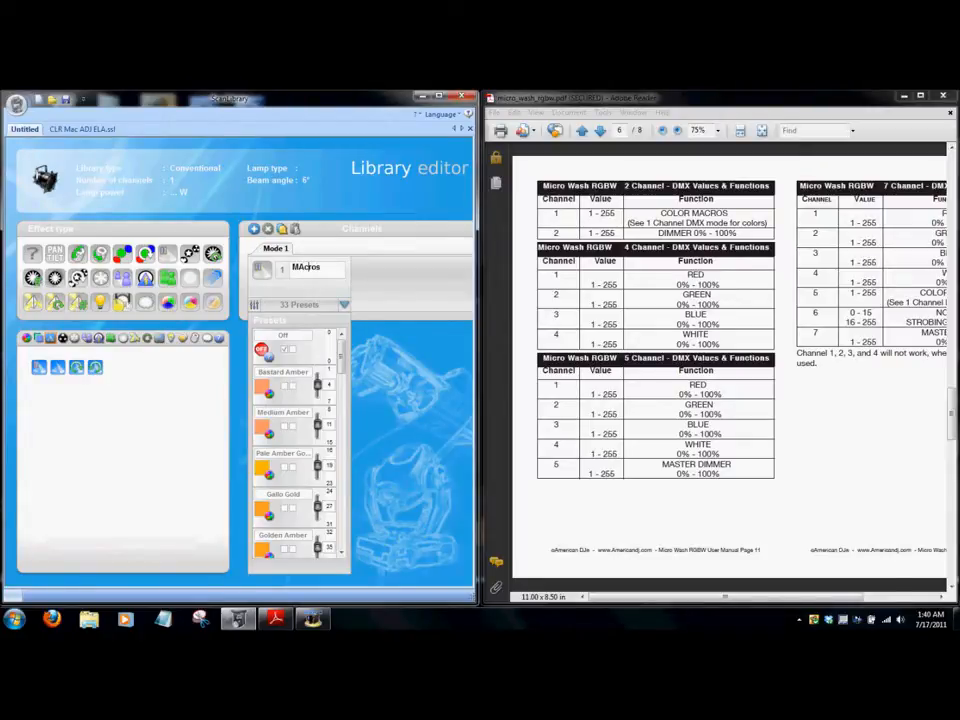
key("BackSpace")
type("a")
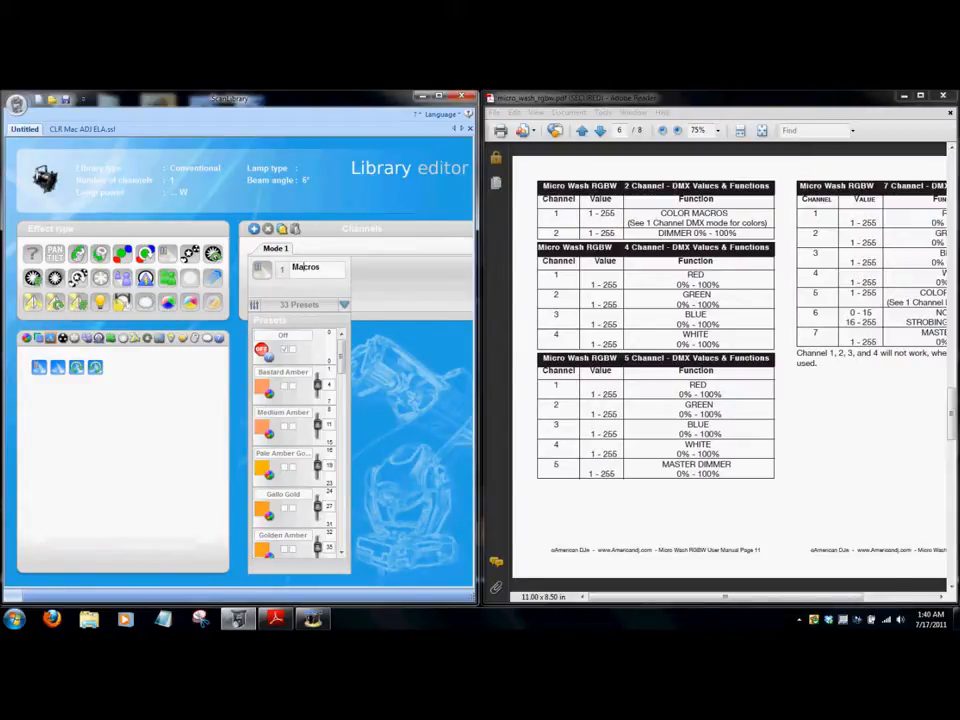
left_click(337, 292)
- Add a Dimmer effect as channel 2 and change the effect type of channel 1 to Color
left_click_drag(166, 253, 362, 272)
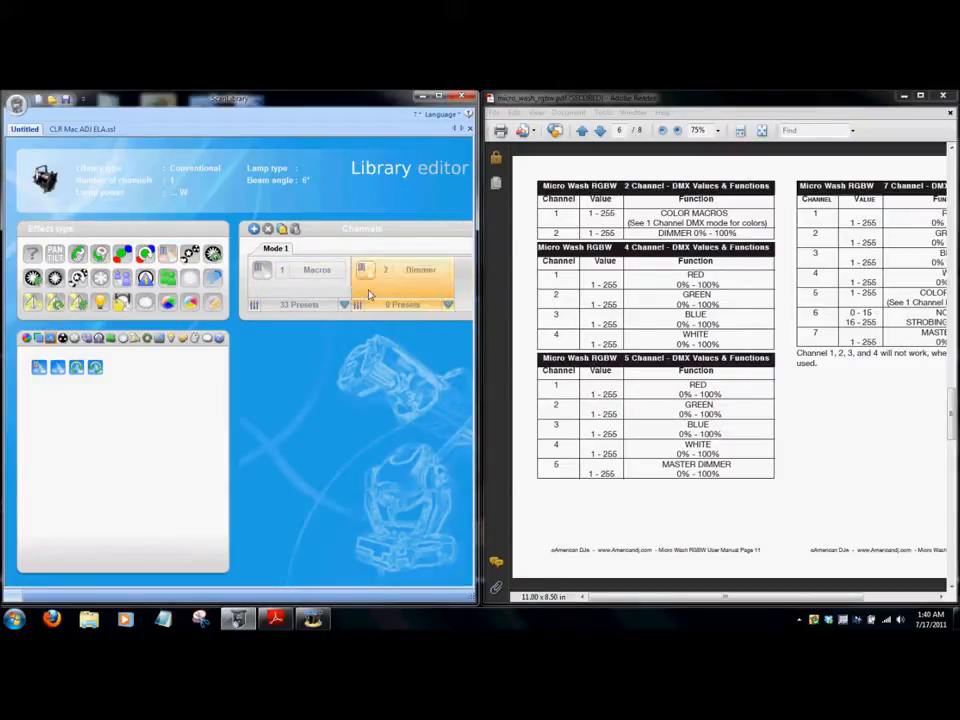
right_click(309, 288)
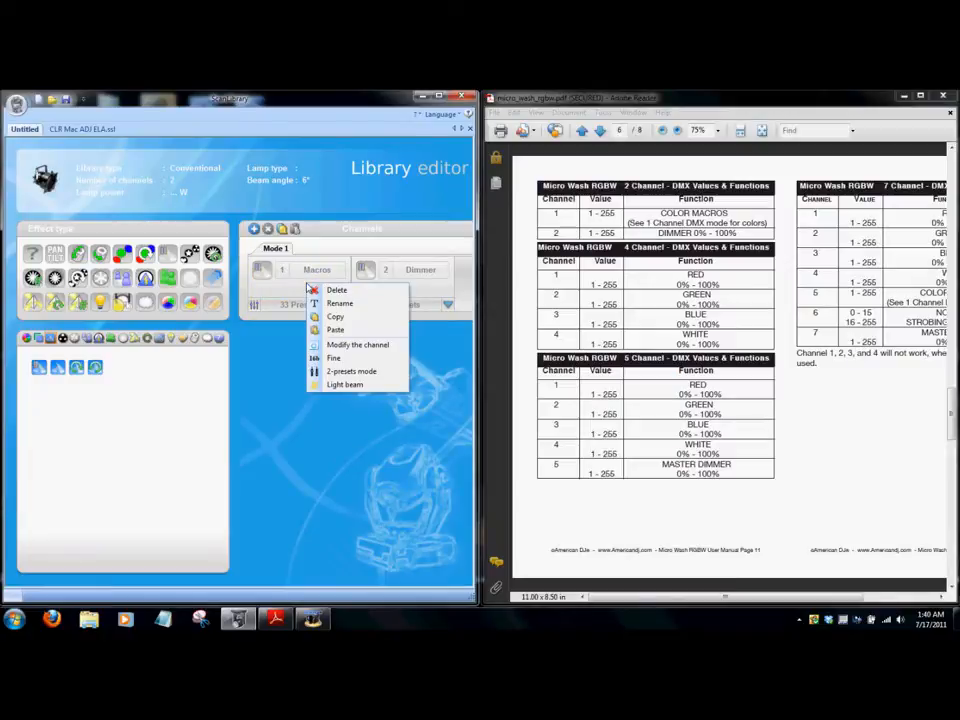
left_click(350, 344)
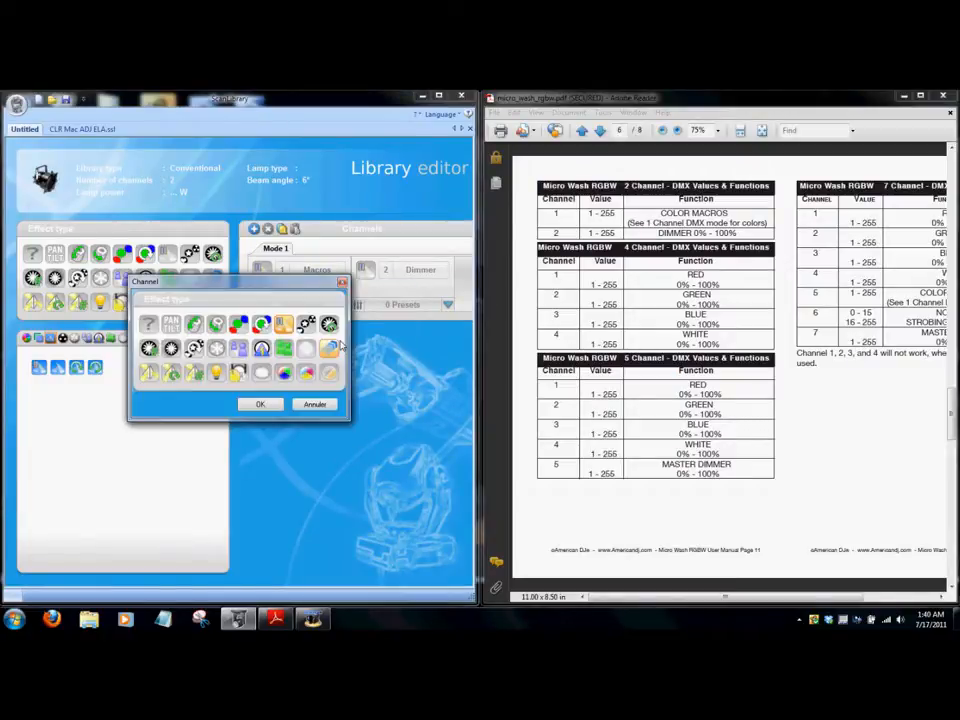
left_click(239, 325)
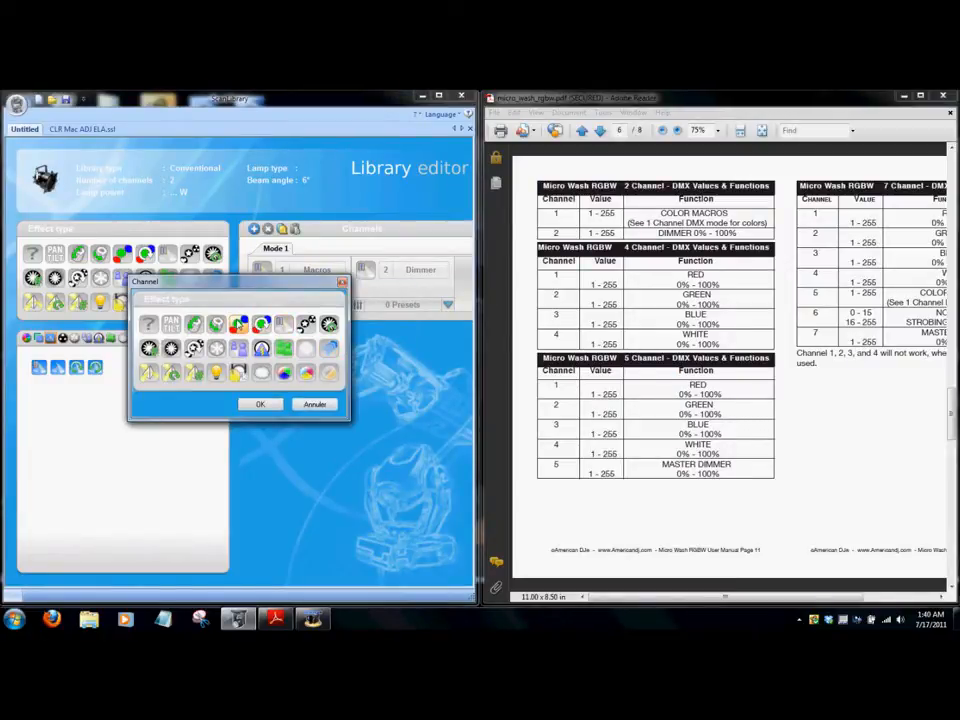
left_click(259, 404)
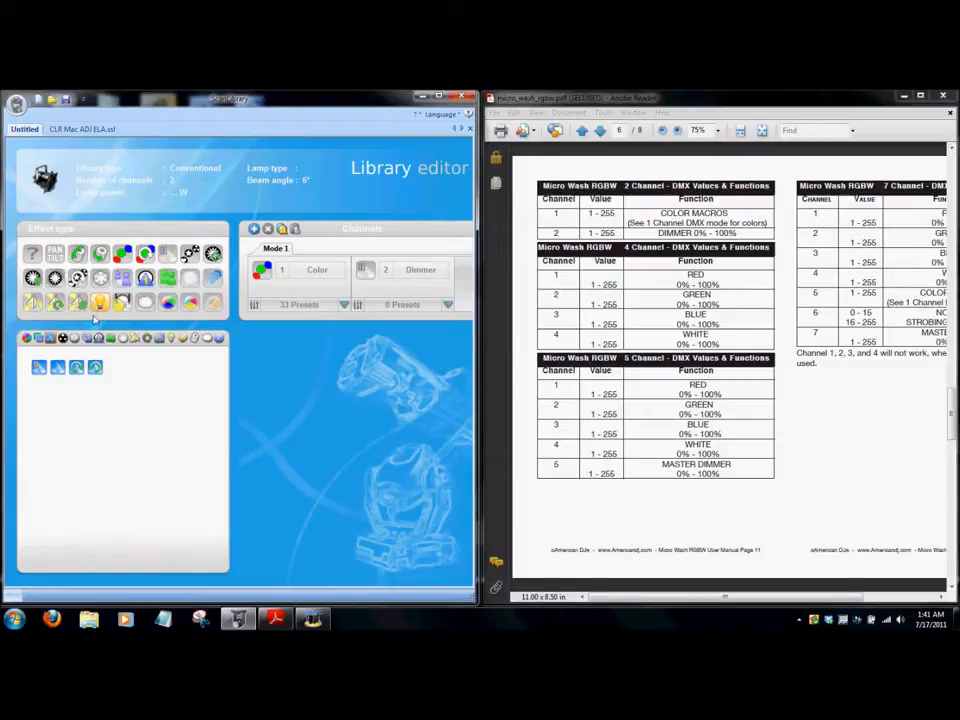
- Browse the lamp presets, the color wheel, the color swatch collections and the dimmer presets
left_click(171, 339)
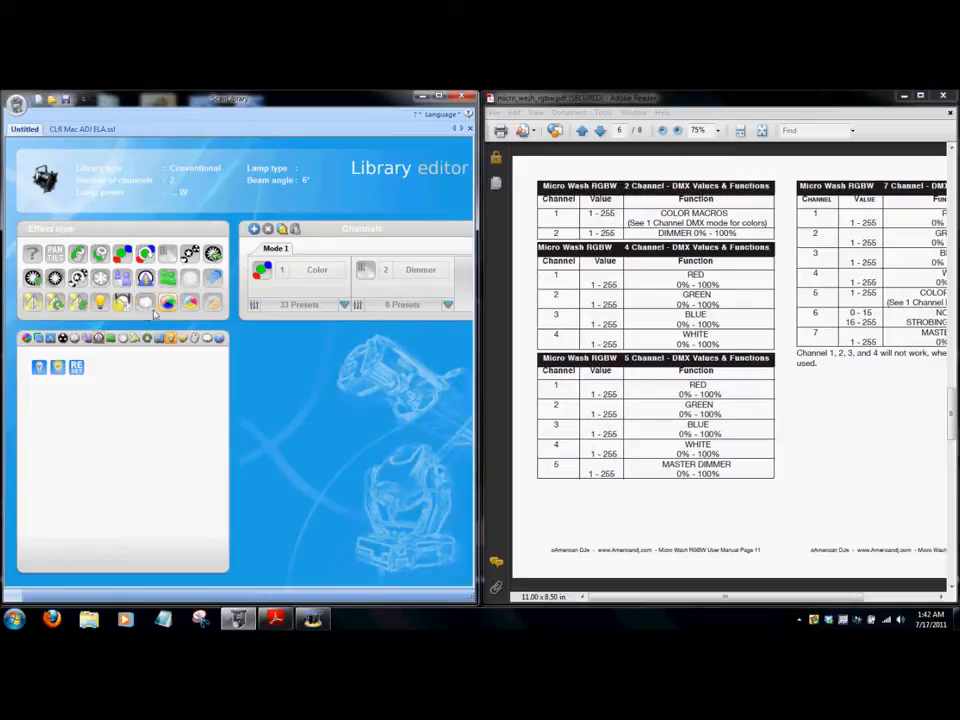
left_click(210, 306)
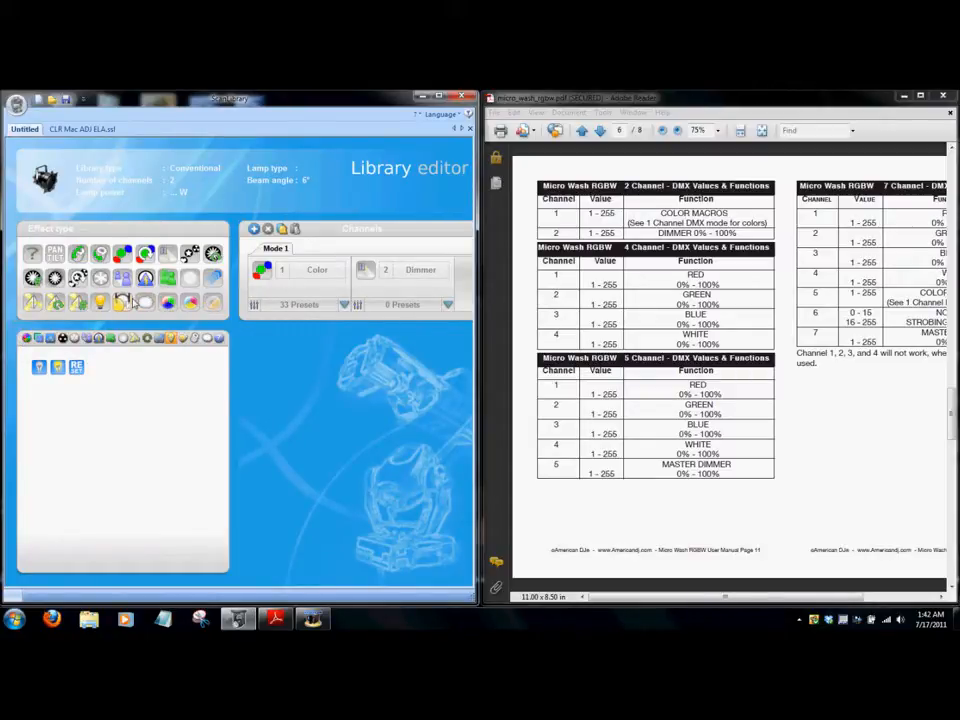
left_click(26, 339)
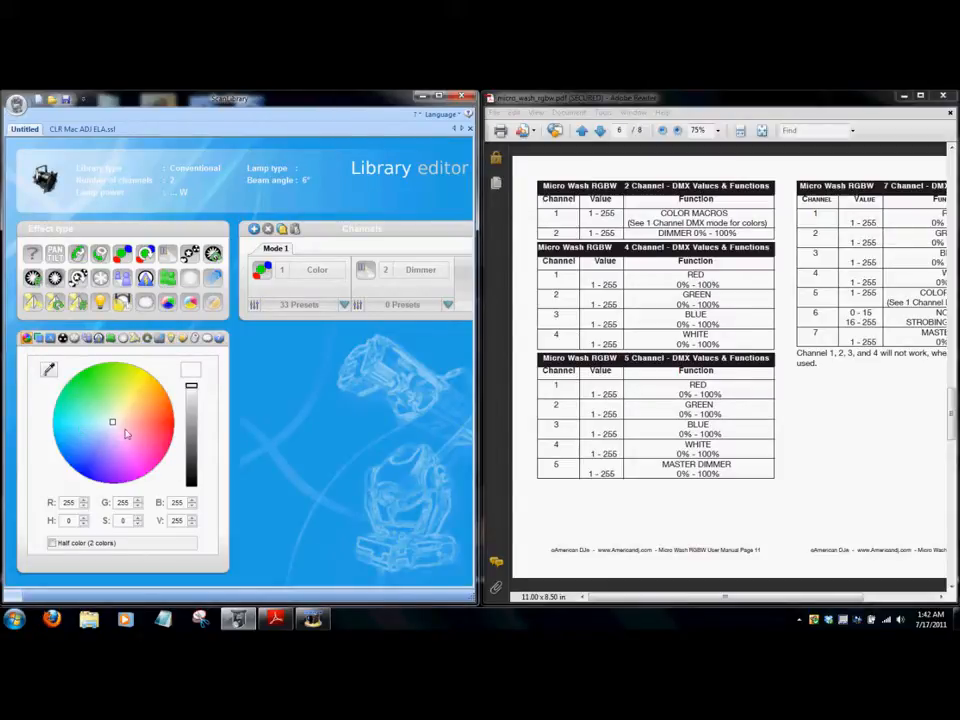
left_click(40, 338)
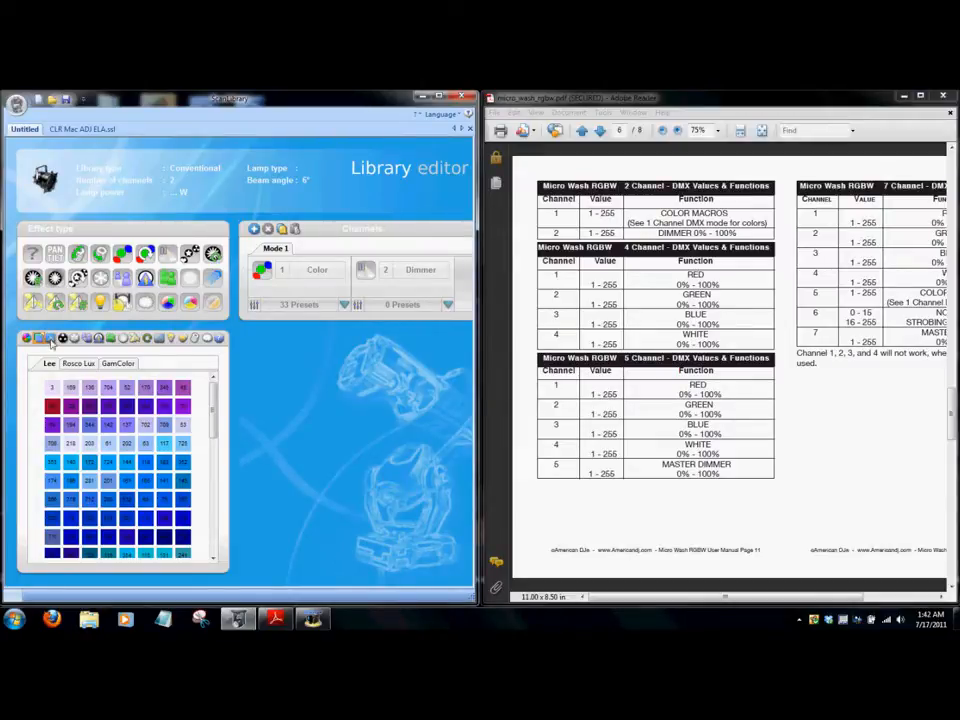
left_click(50, 338)
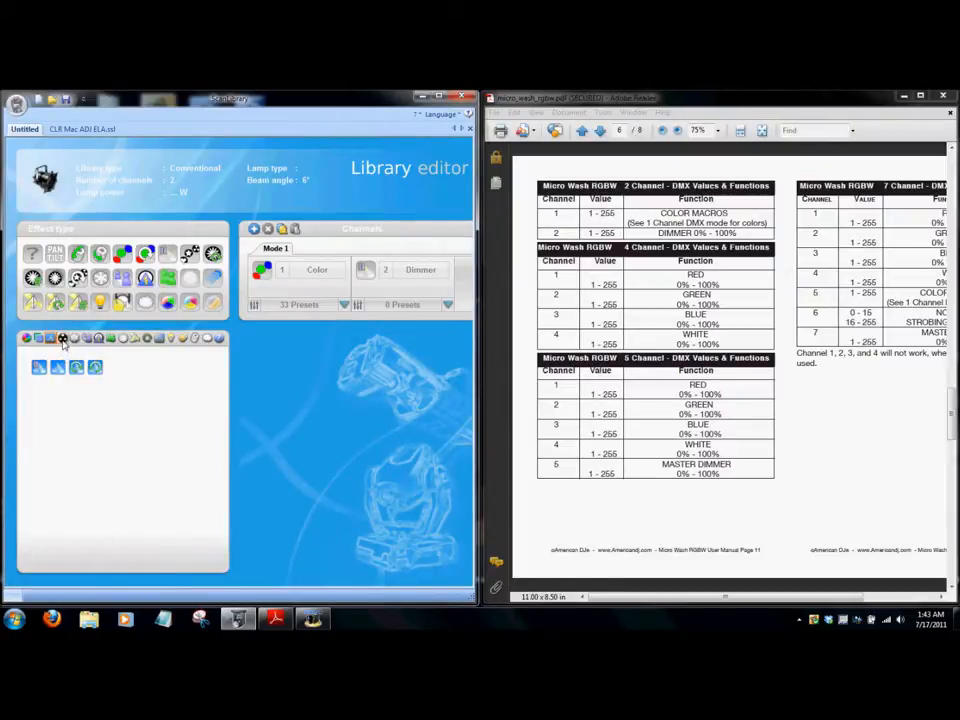
- Browse the gobo preset collection, enlarging the previews of several gobos, and return to its beginning
left_click(62, 338)
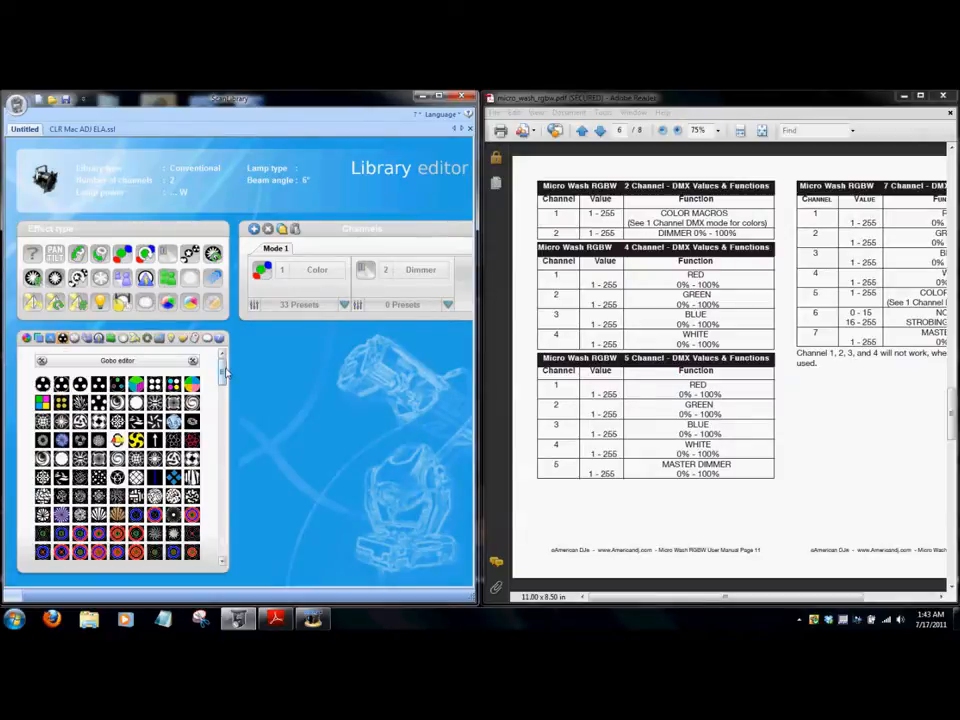
left_click_drag(223, 366, 232, 462)
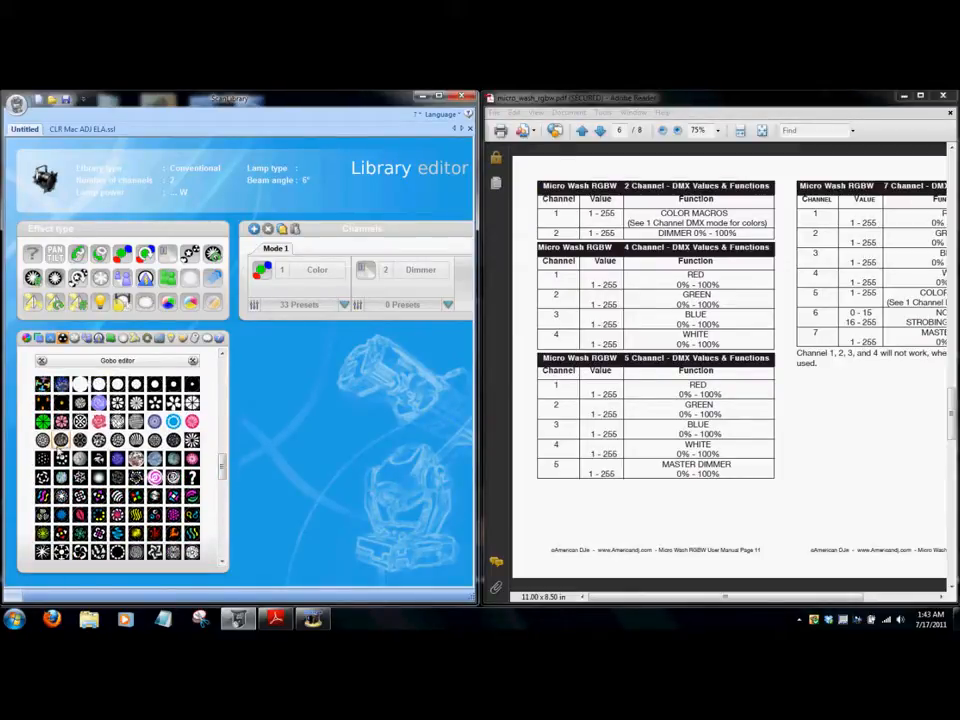
mouse_move(42, 440)
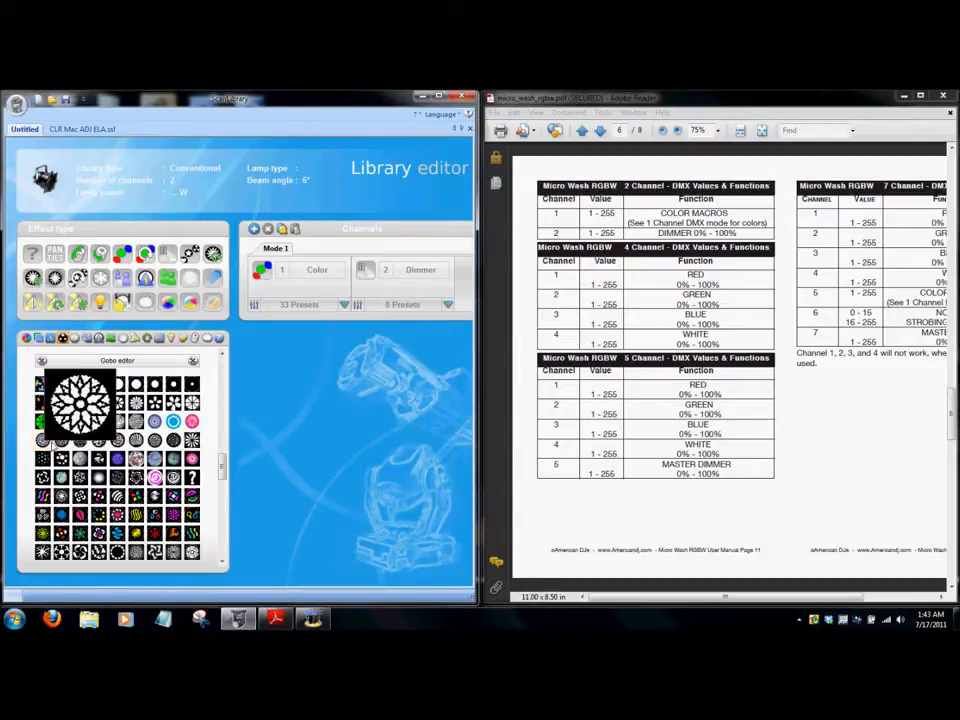
left_click_drag(222, 461, 221, 428)
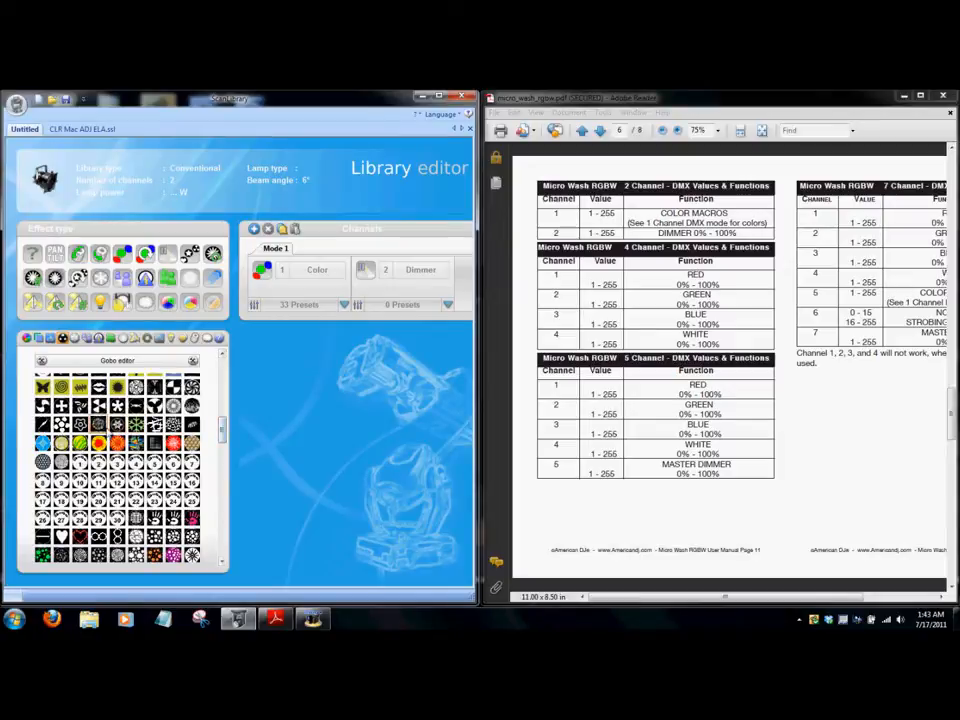
mouse_move(79, 444)
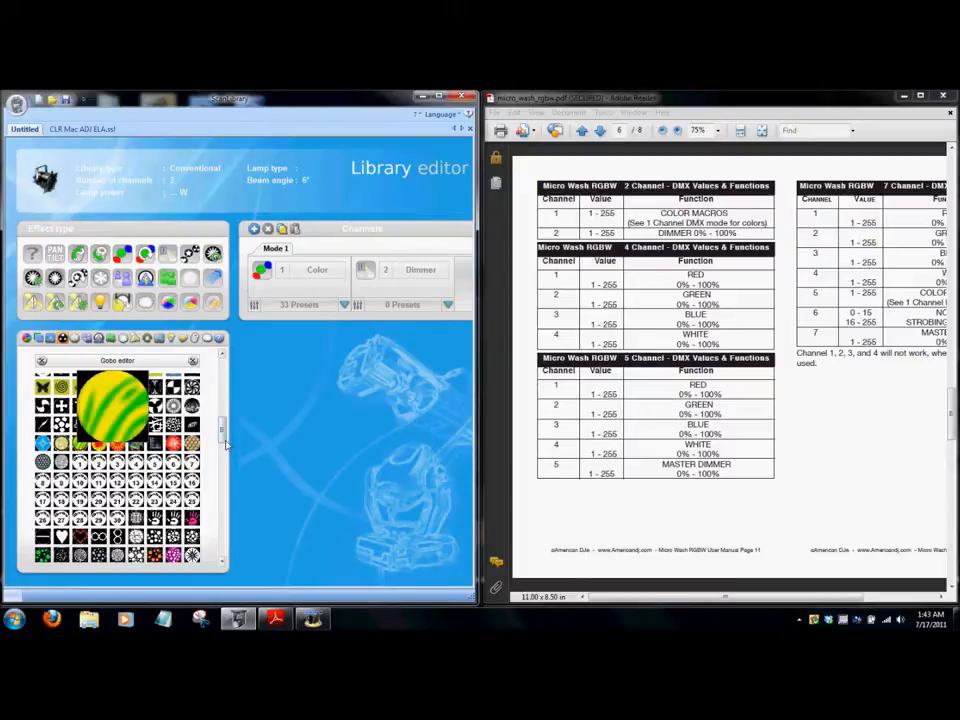
left_click_drag(222, 434, 222, 417)
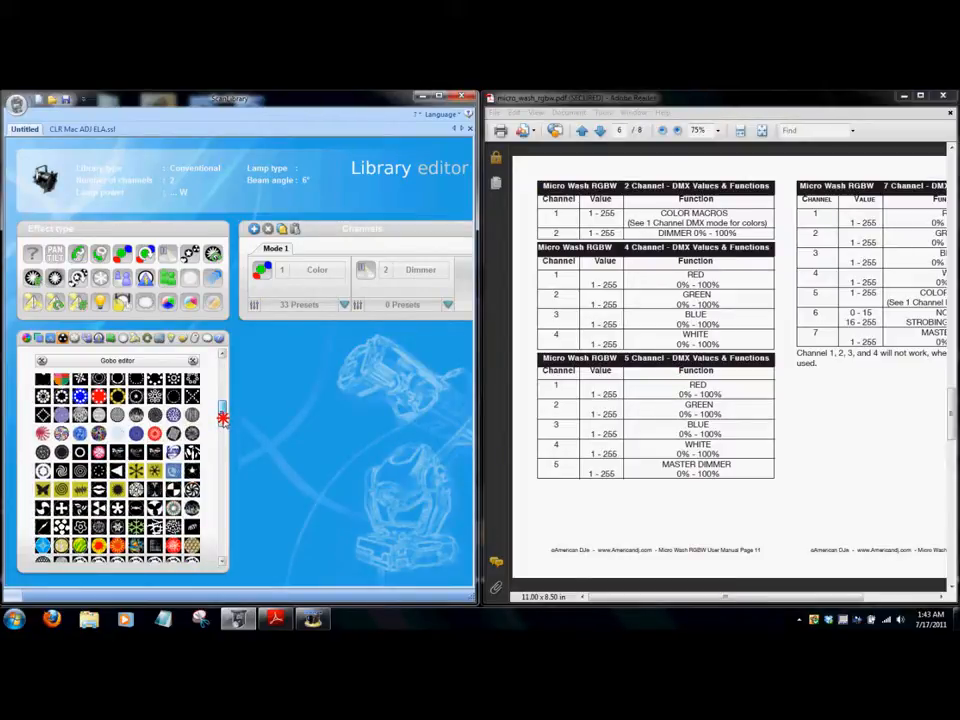
mouse_move(137, 414)
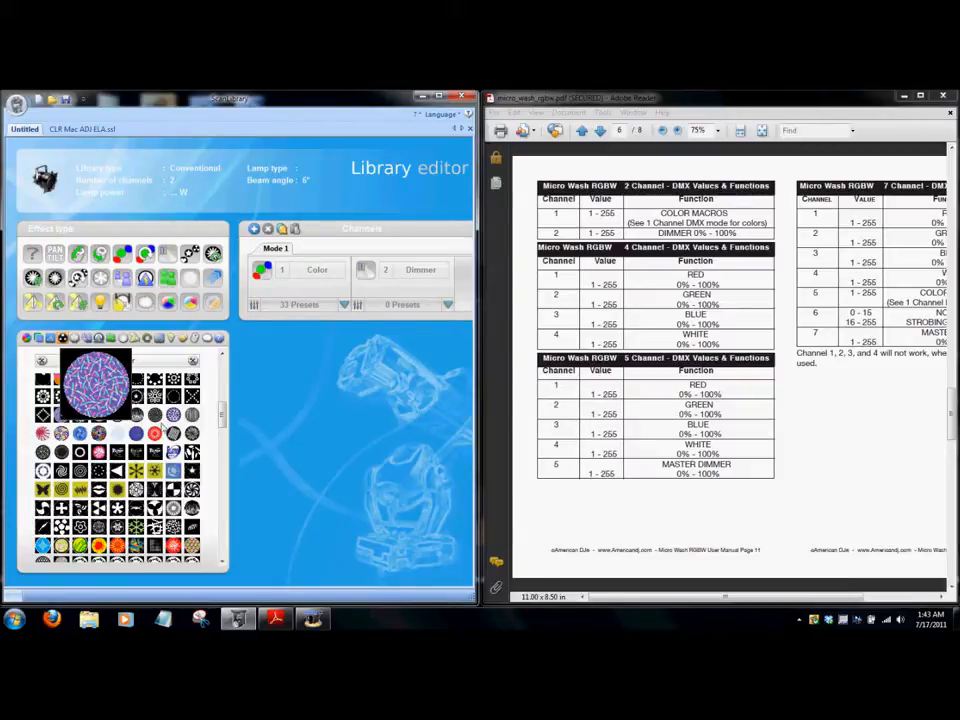
left_click_drag(223, 414, 222, 398)
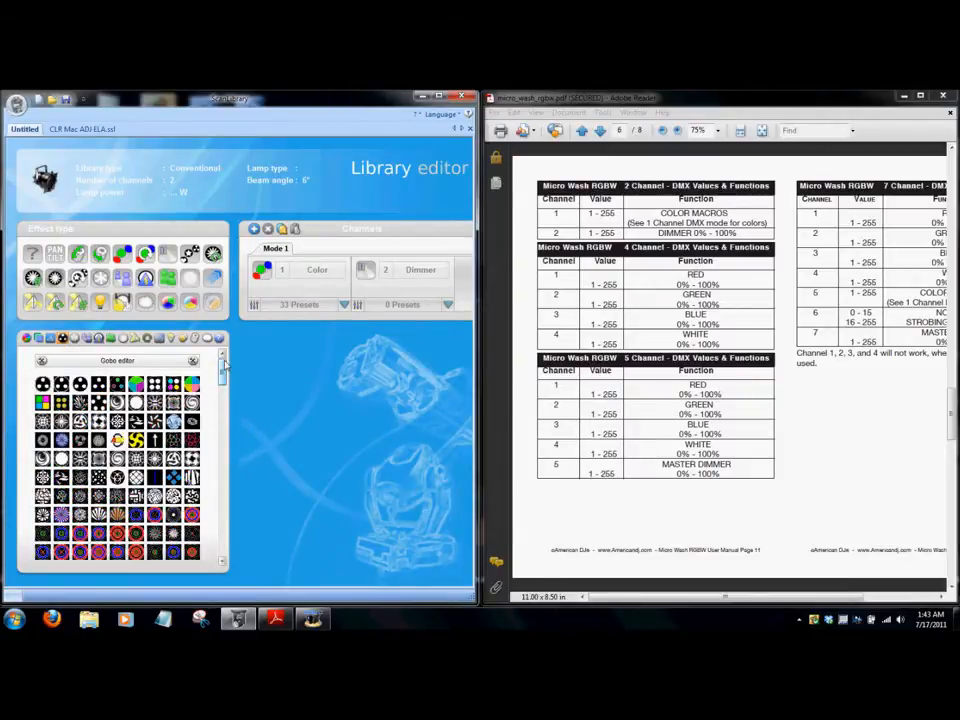
- Browse the remaining effect-specific preset collections one after another, starting with the iris presets and including the shutter presets
left_click(73, 340)
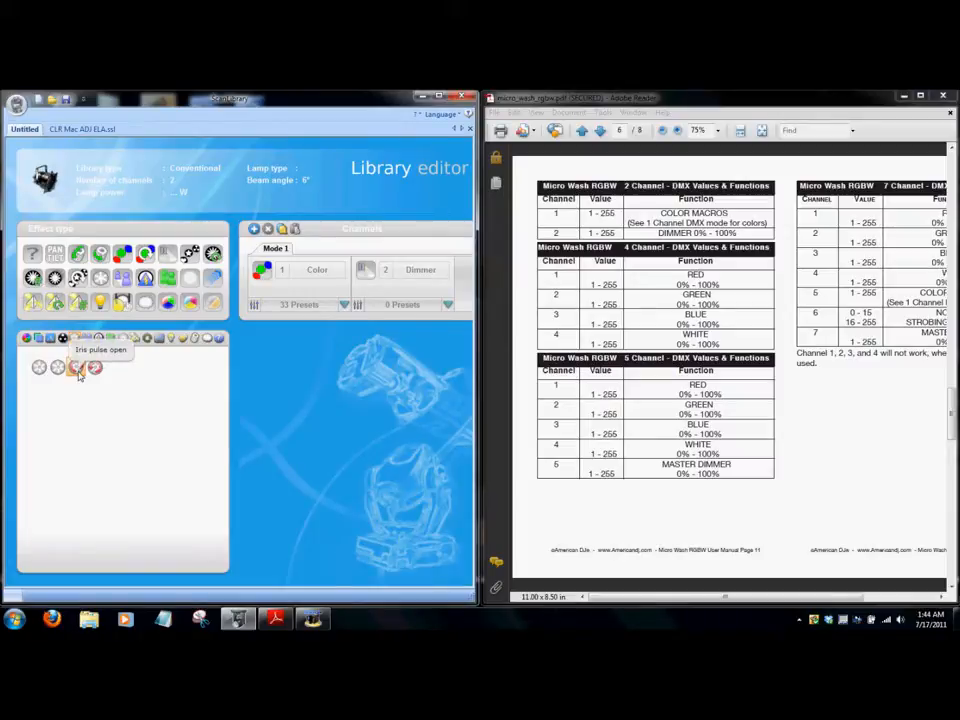
left_click(87, 339)
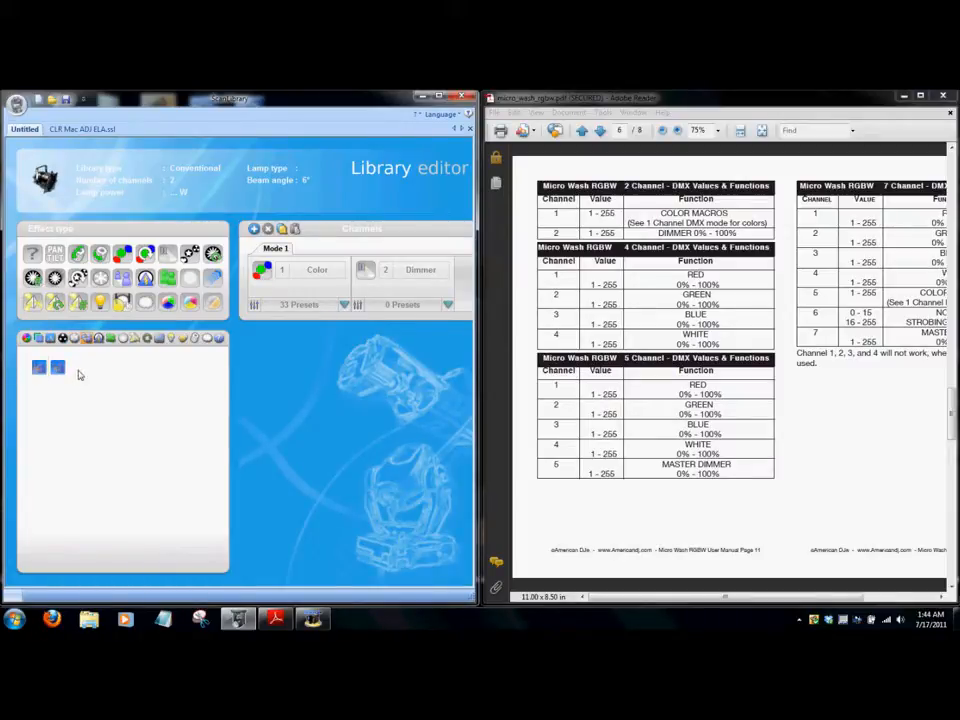
left_click(98, 339)
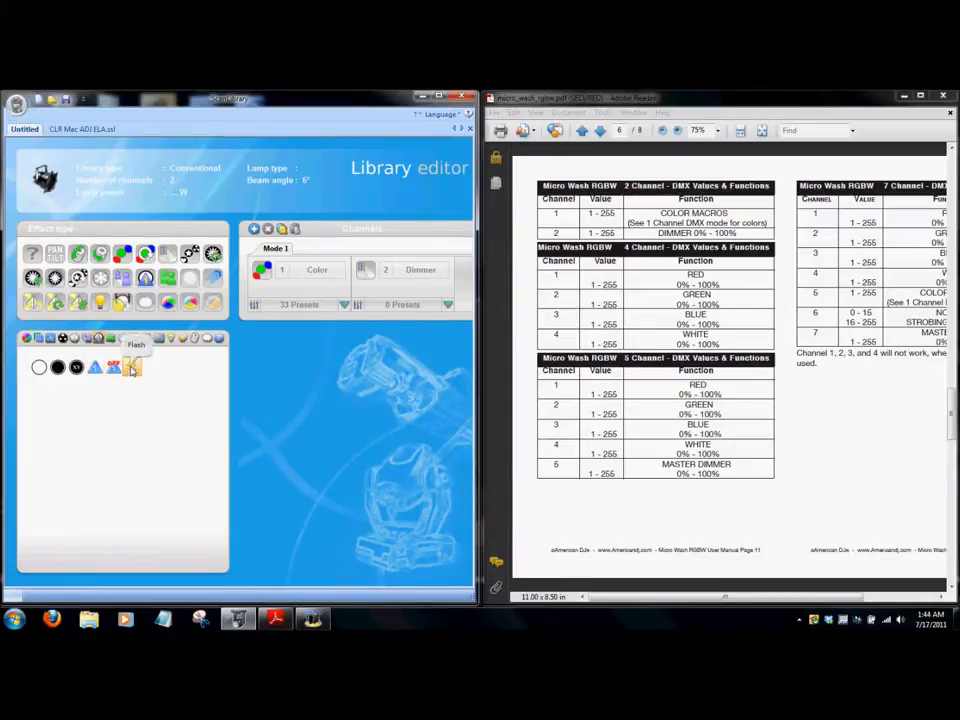
left_click(111, 340)
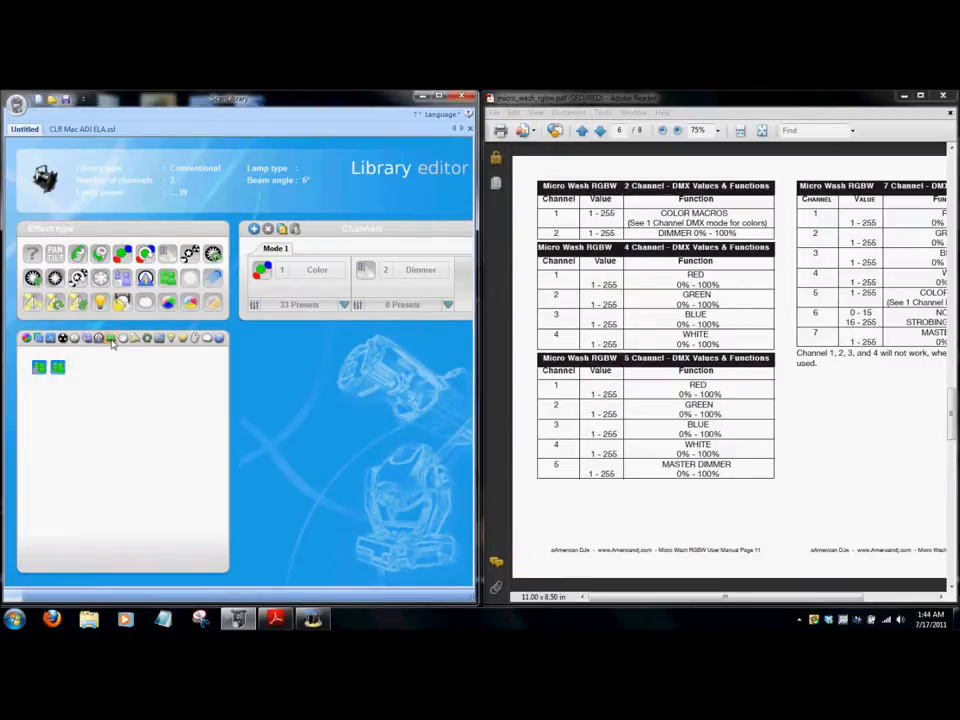
left_click(122, 340)
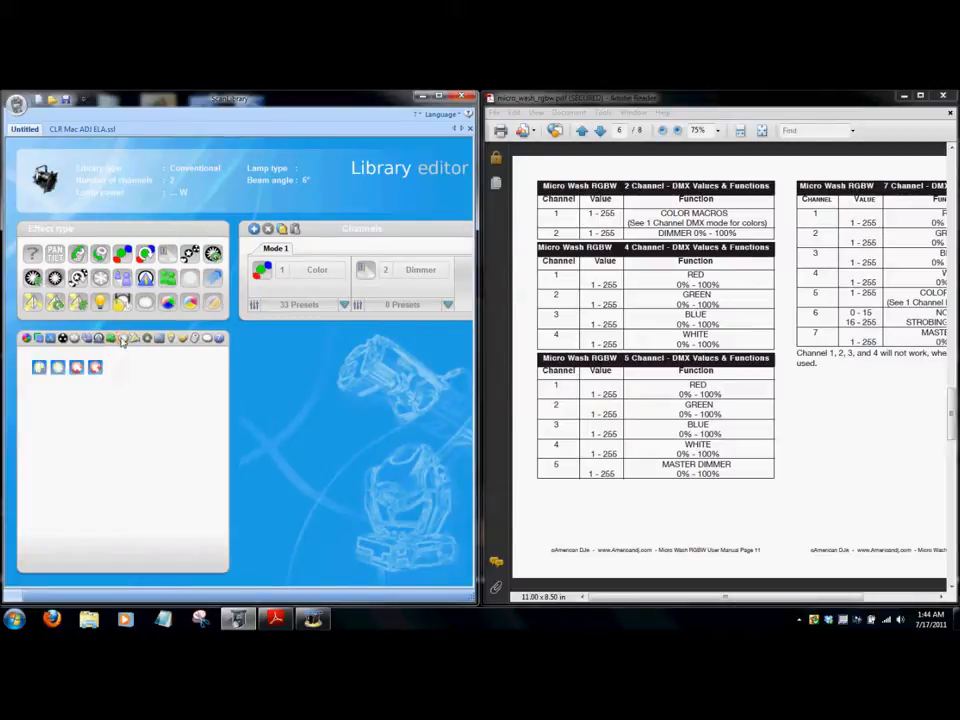
left_click(132, 340)
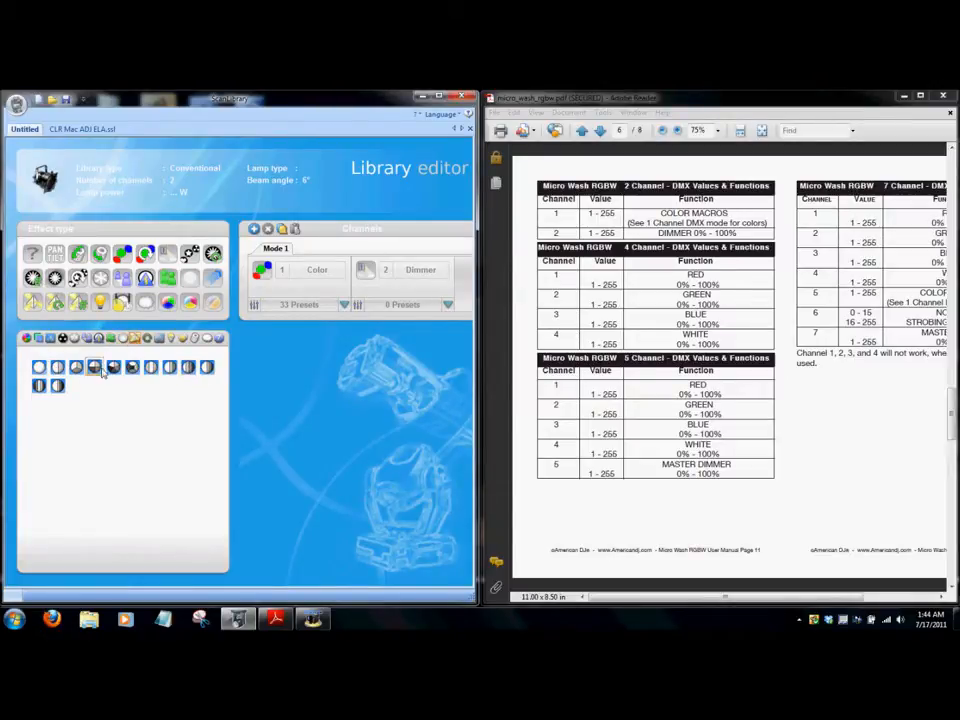
left_click(146, 339)
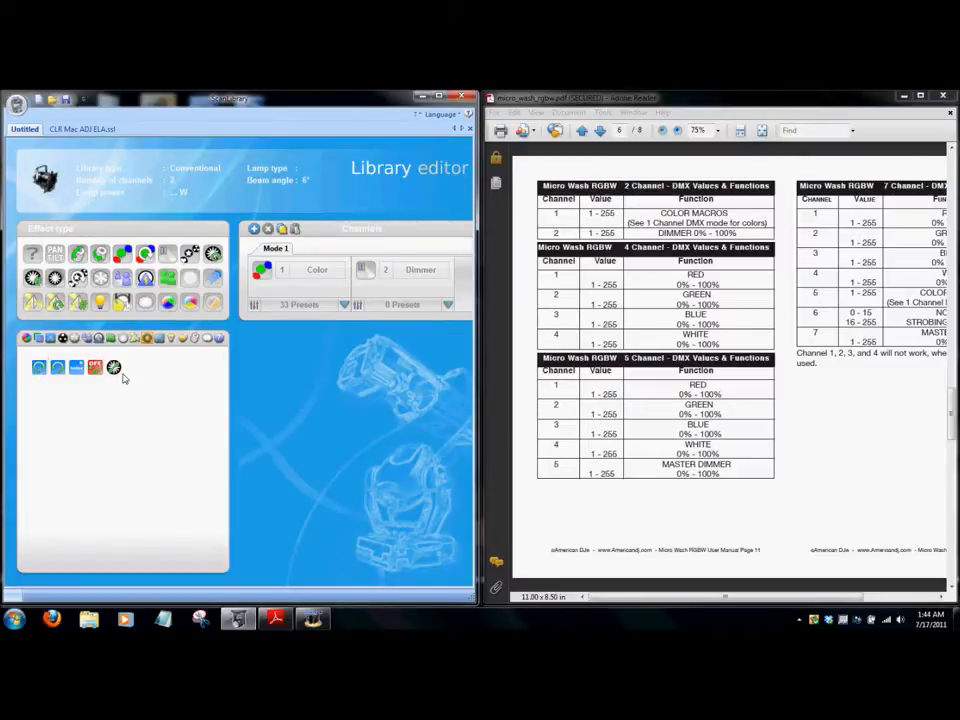
left_click(158, 339)
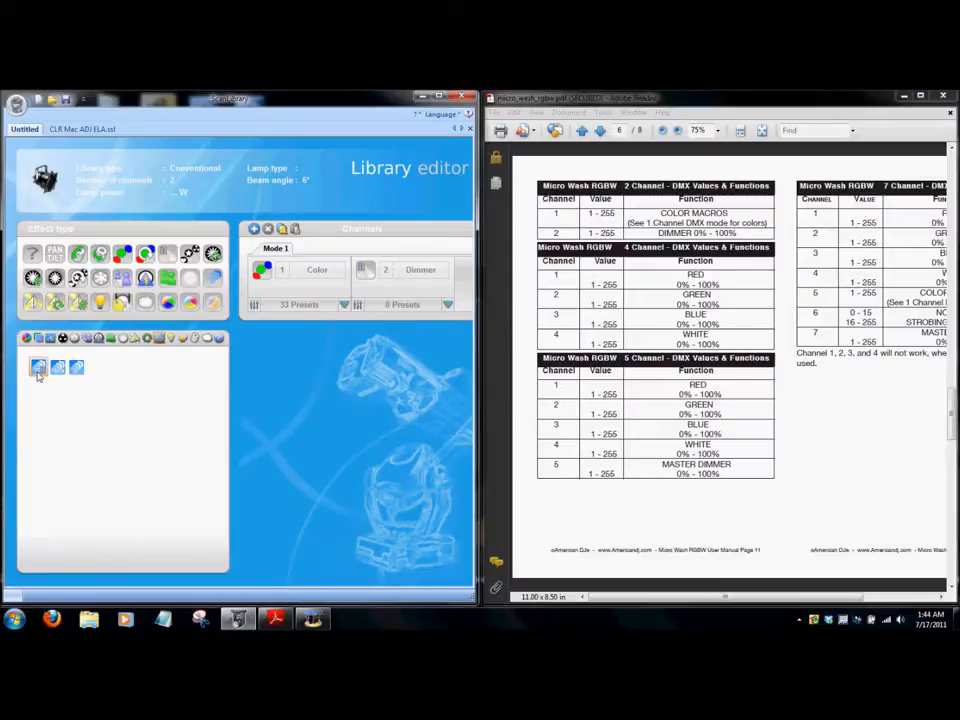
left_click(173, 340)
left_click(183, 339)
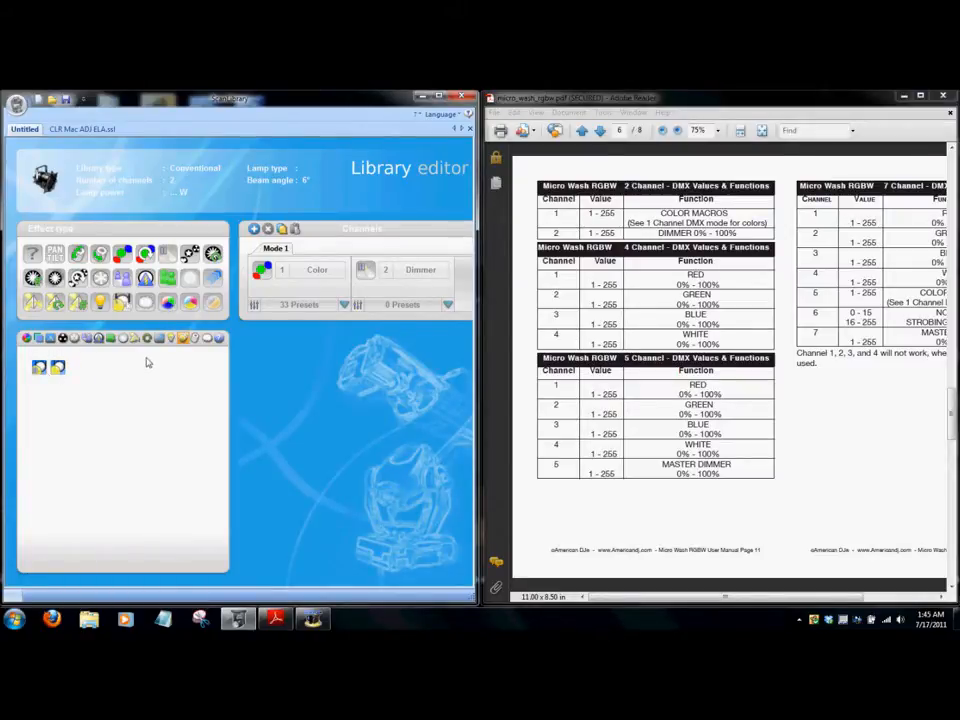
left_click(206, 339)
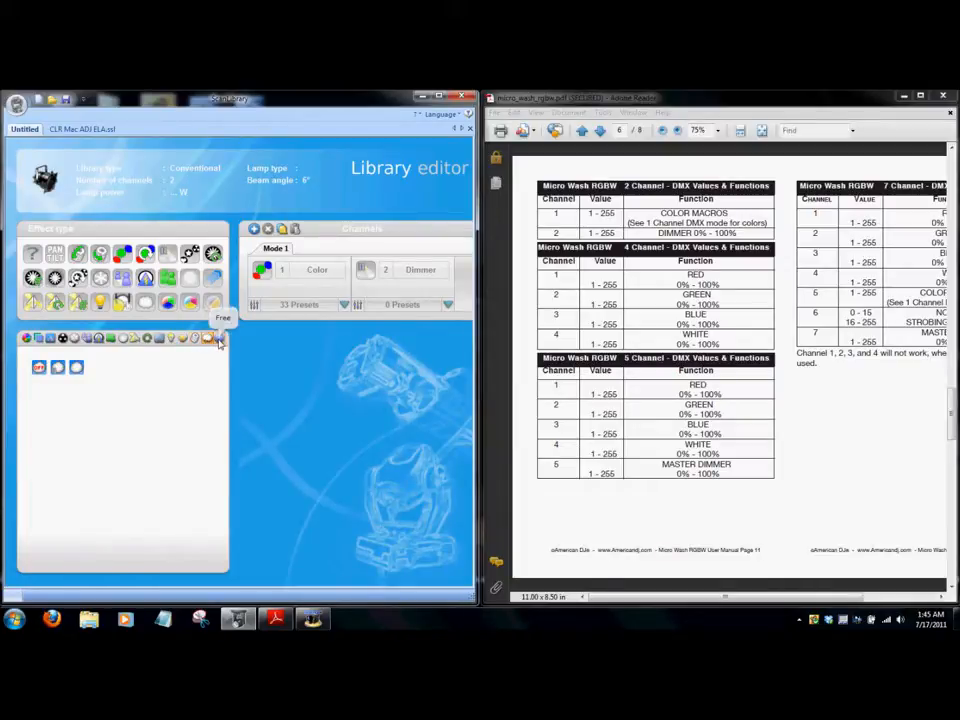
- Browse the Free preset collection from beginning to end, compare it with the shutter presets, and return to its beginning
left_click(219, 339)
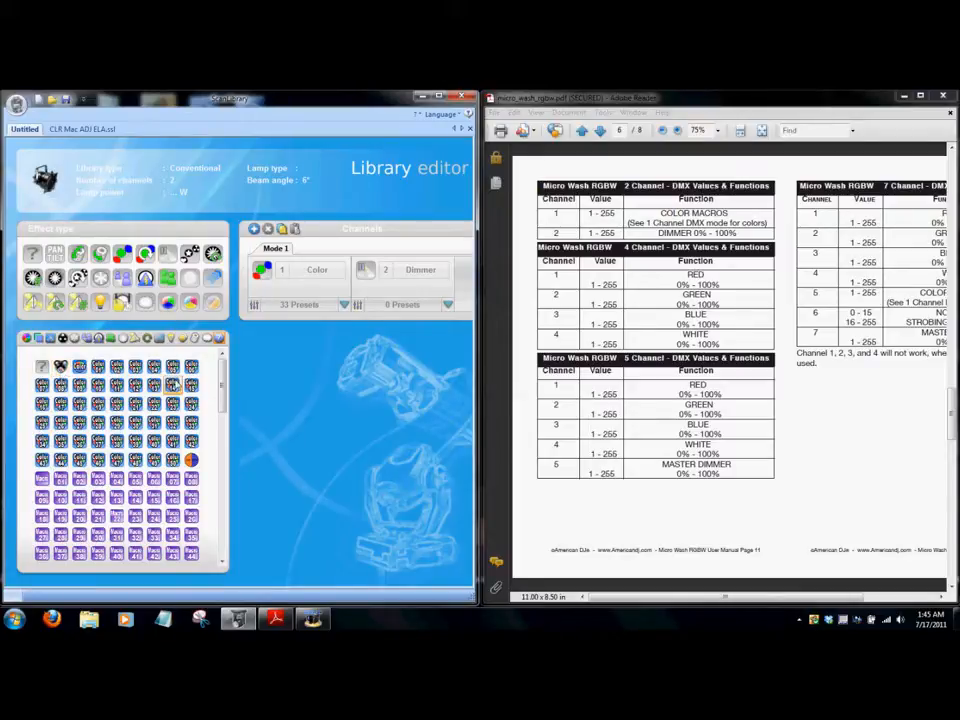
left_click_drag(223, 375, 222, 415)
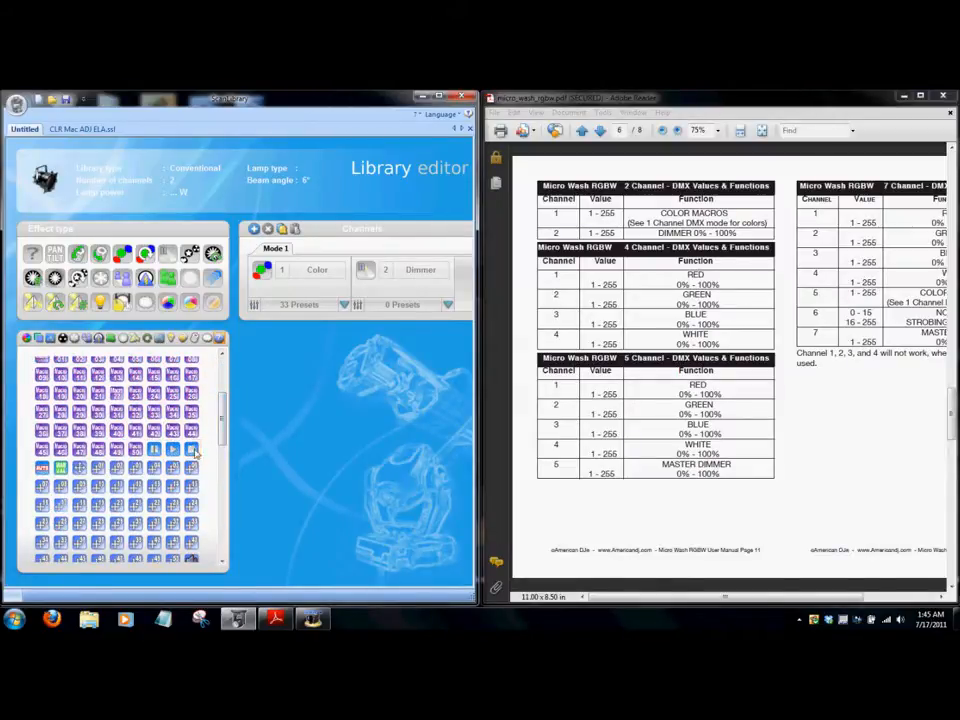
left_click_drag(221, 429, 223, 468)
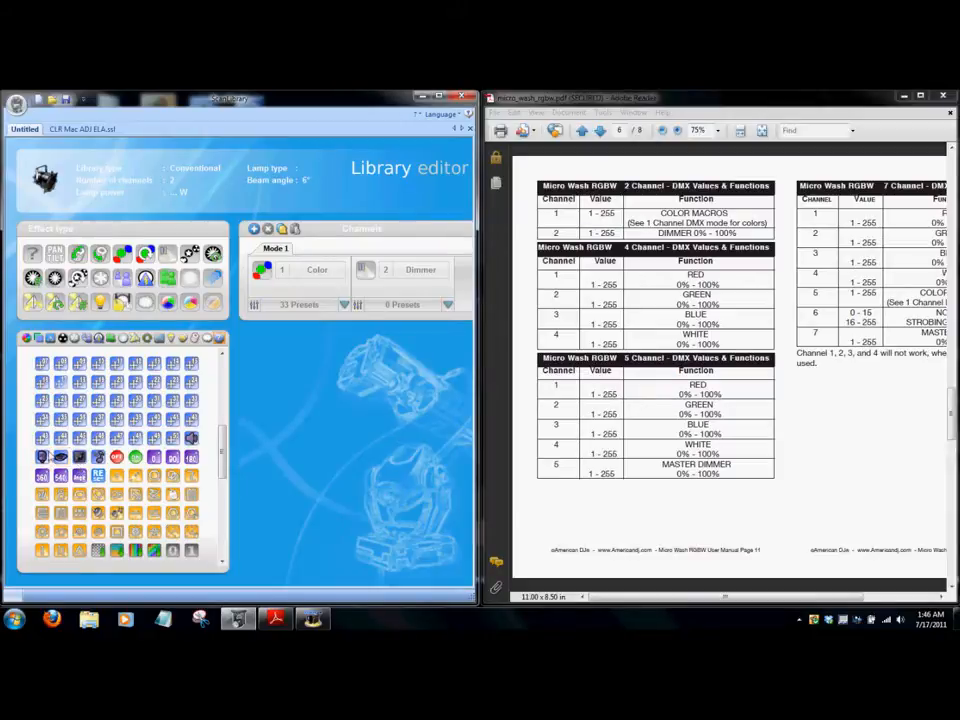
left_click_drag(222, 440, 223, 470)
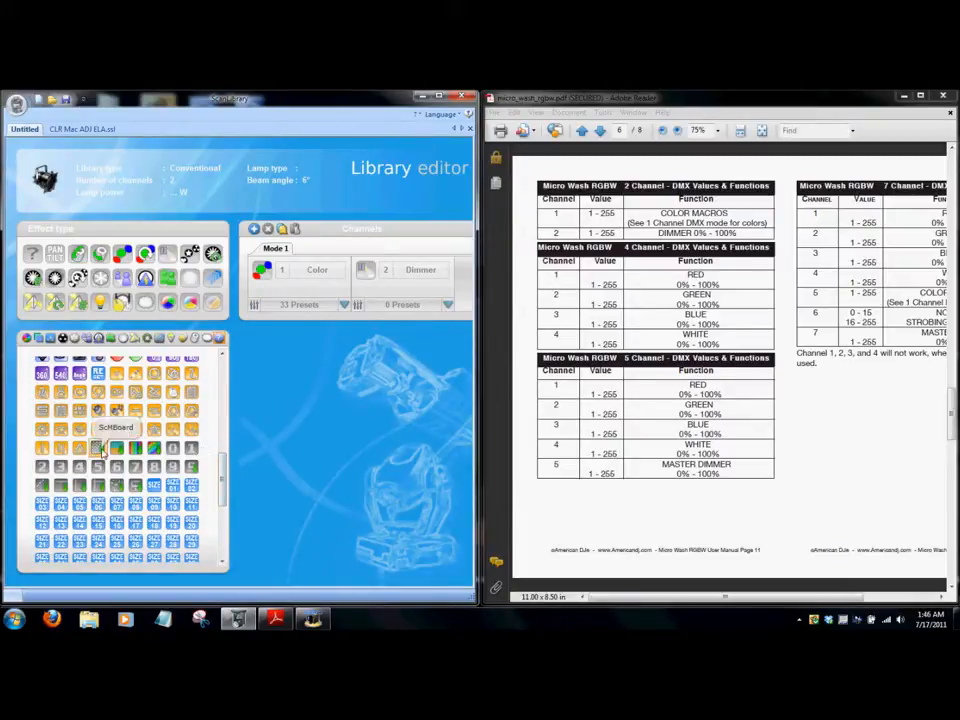
left_click_drag(219, 467, 224, 521)
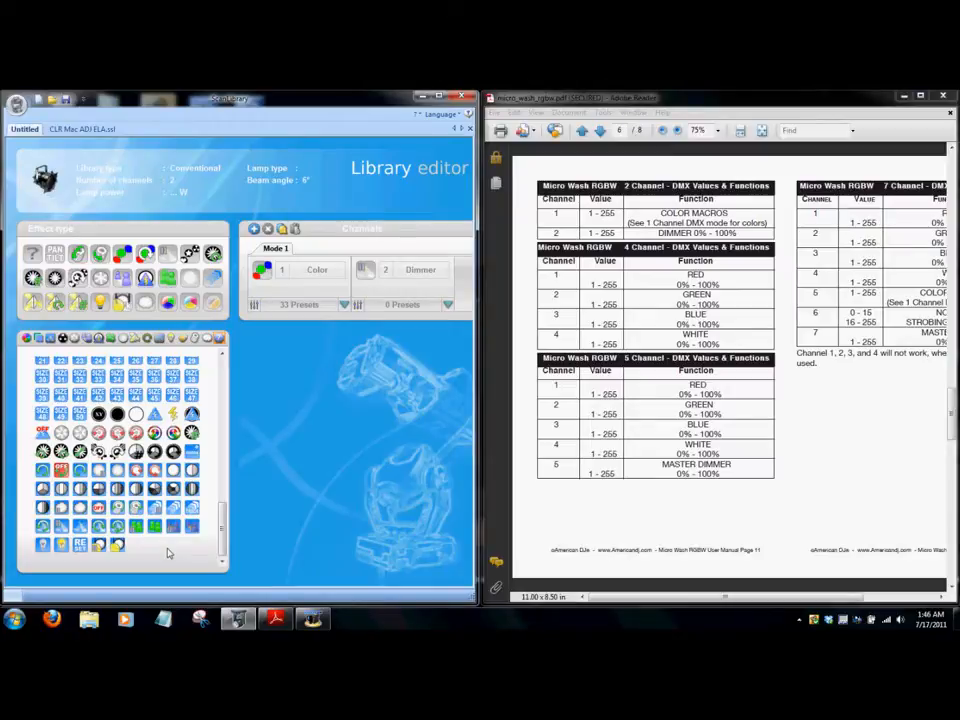
left_click_drag(221, 514, 226, 455)
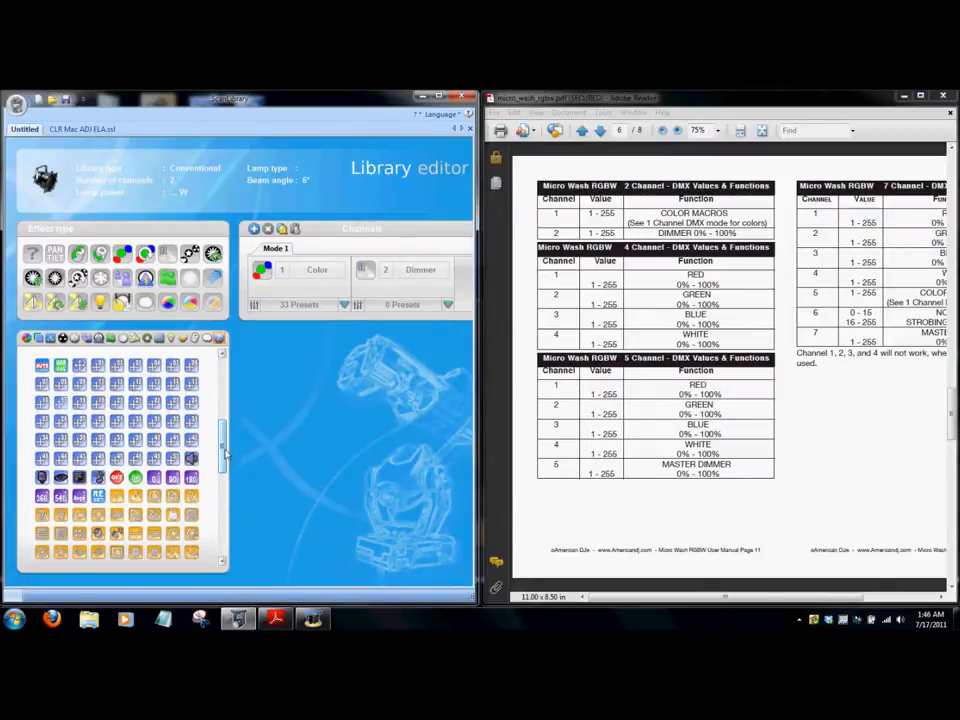
left_click(98, 339)
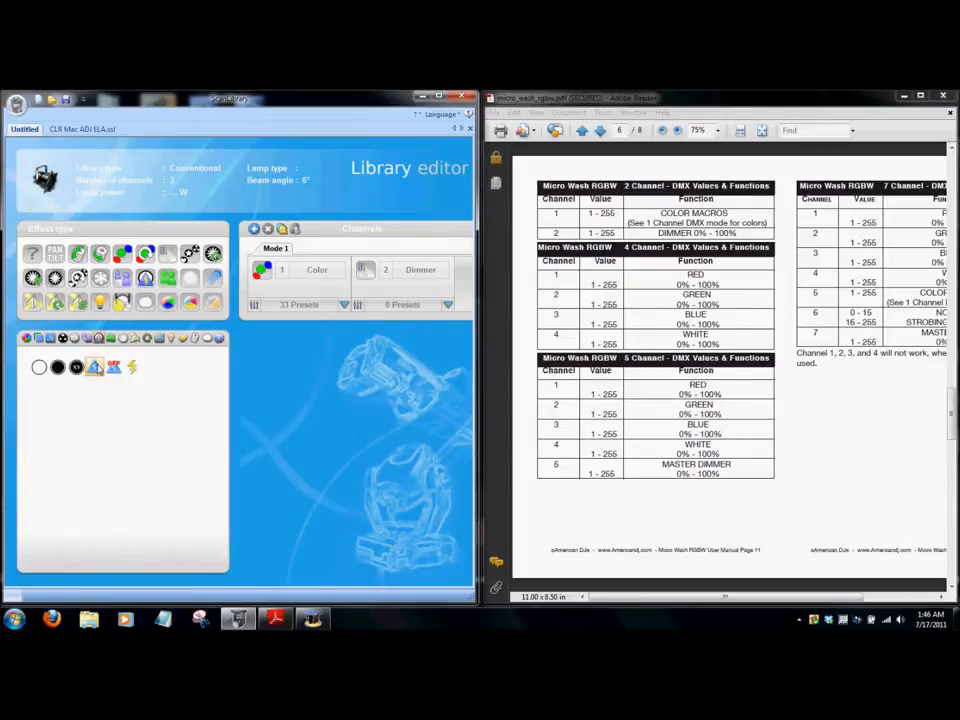
left_click(219, 339)
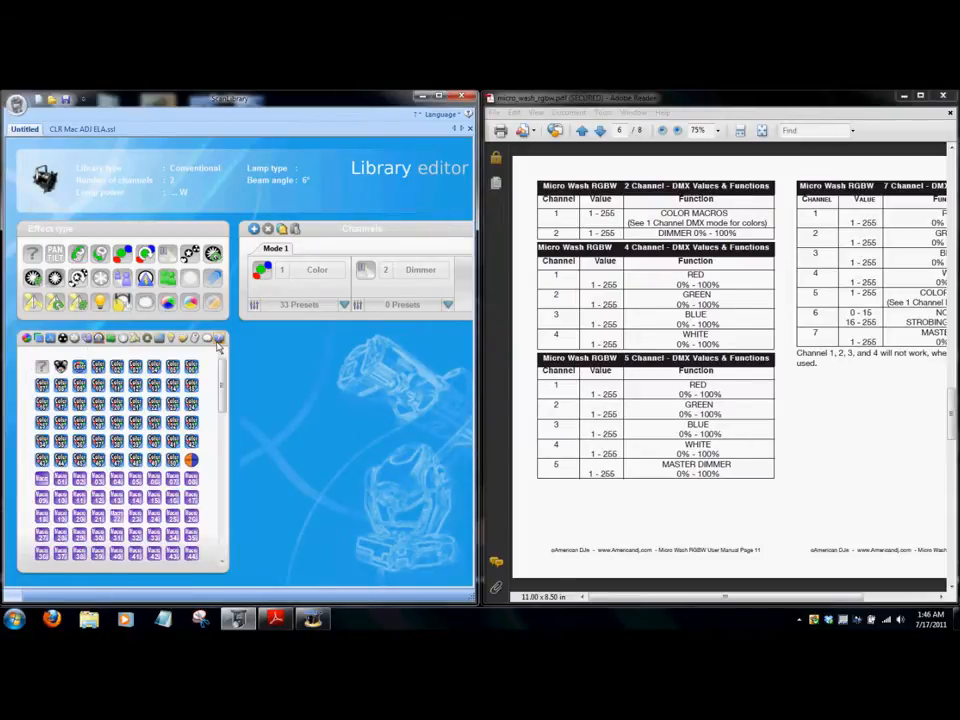
left_click_drag(221, 380, 222, 525)
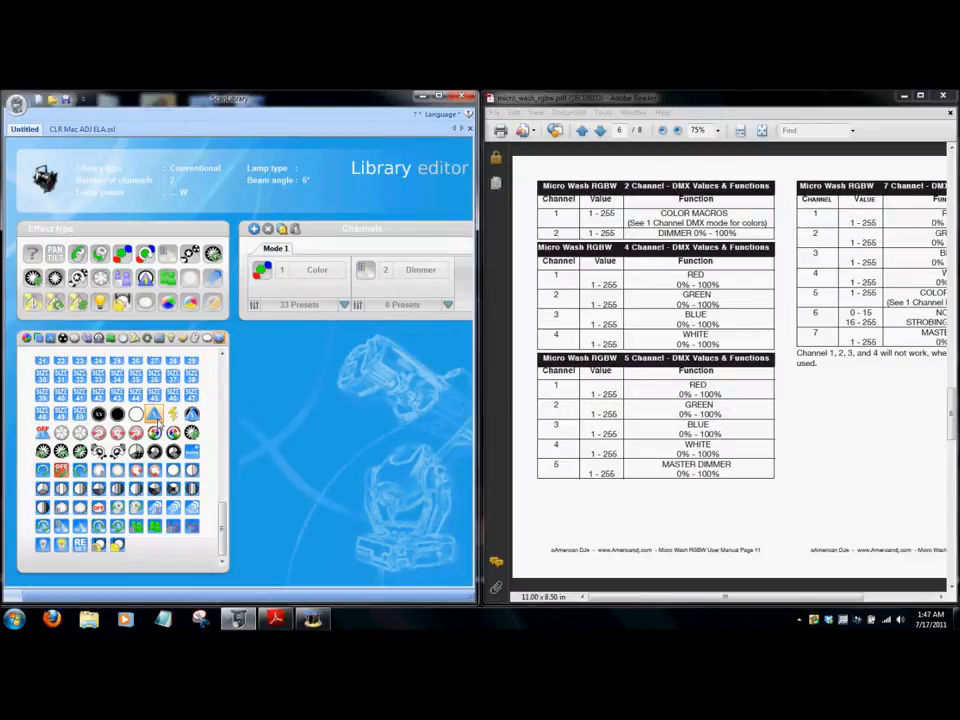
left_click_drag(221, 538, 212, 404)
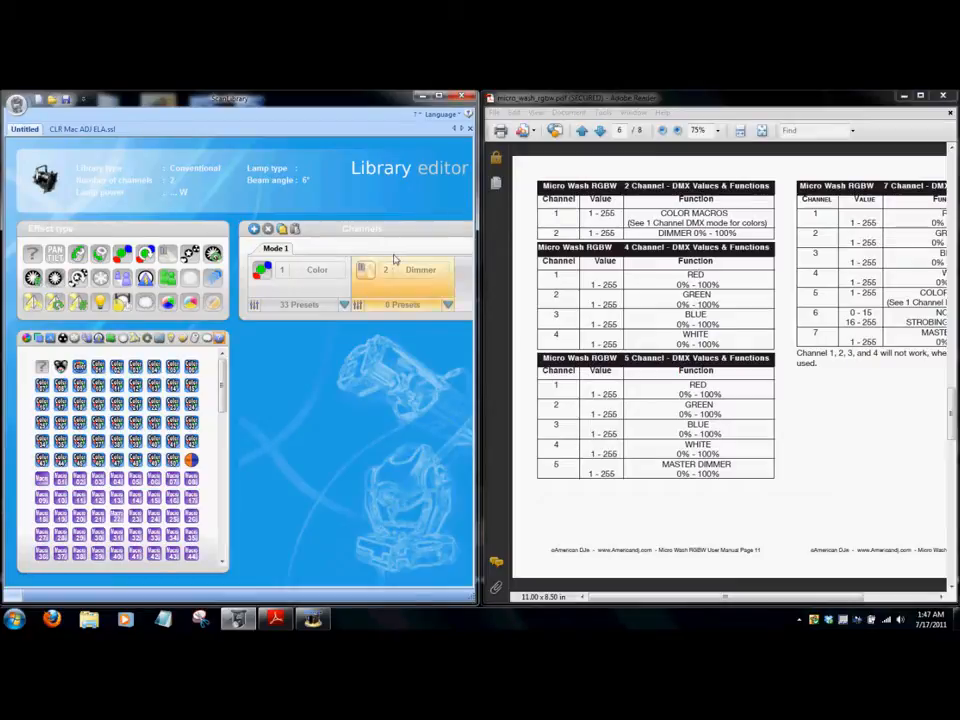
- Delete the Dimmer channel 2 from Mode 1 and change the effect type of channel 1 to Dimmer
right_click(378, 294)
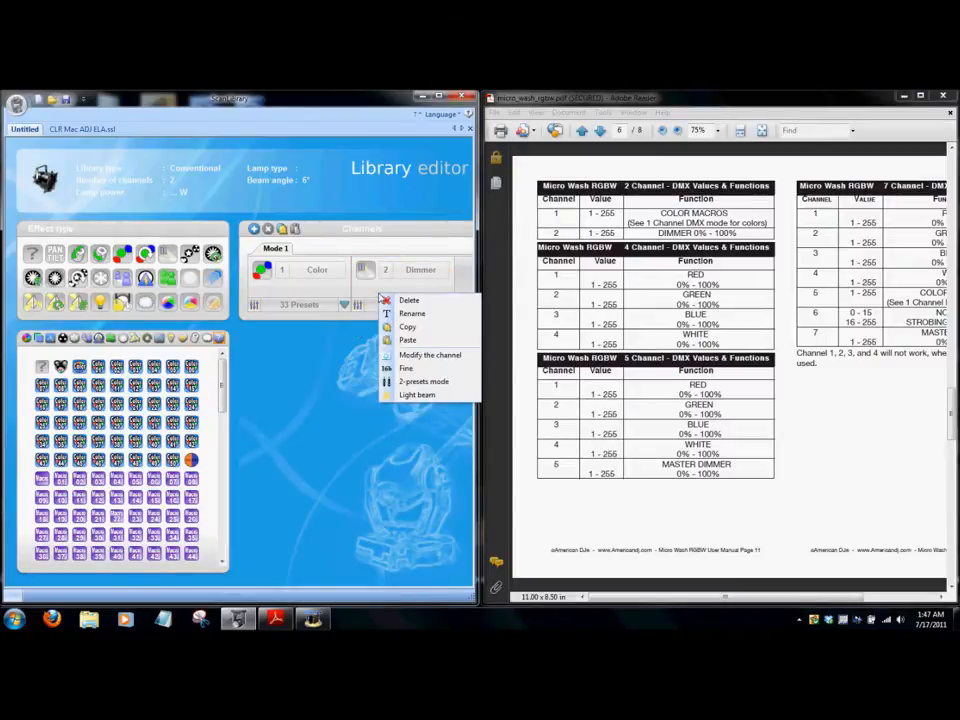
left_click(400, 300)
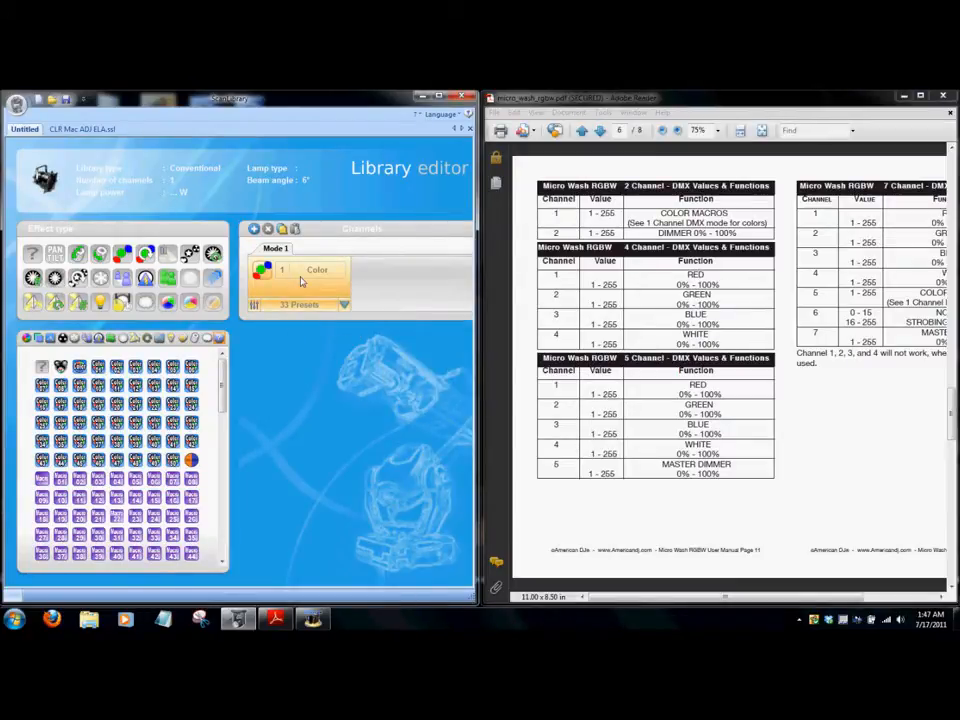
right_click(302, 280)
left_click(336, 338)
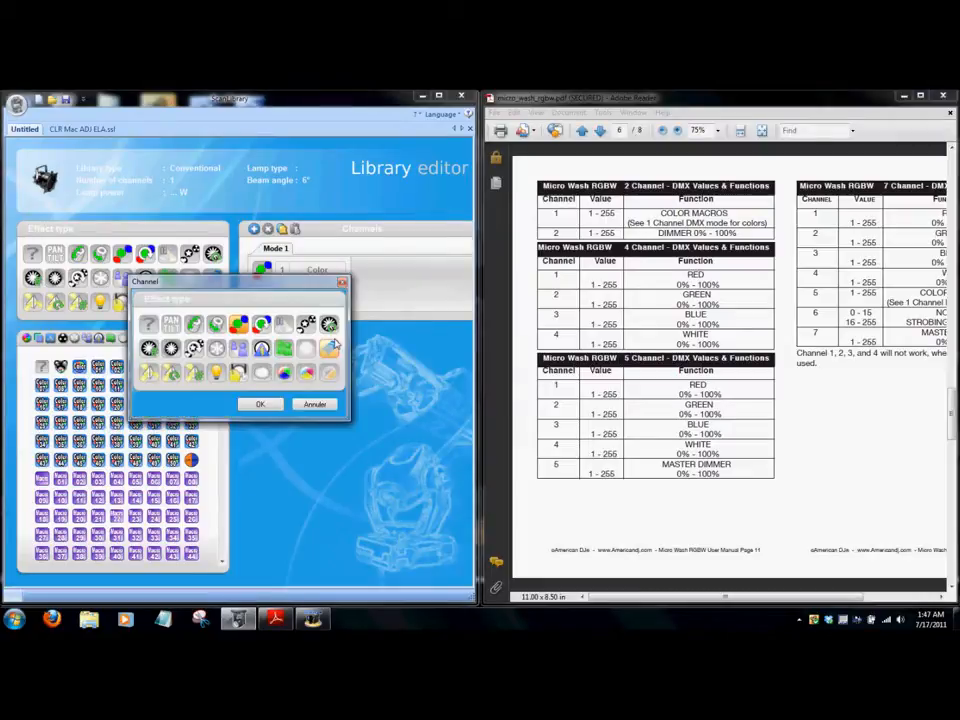
left_click(216, 371)
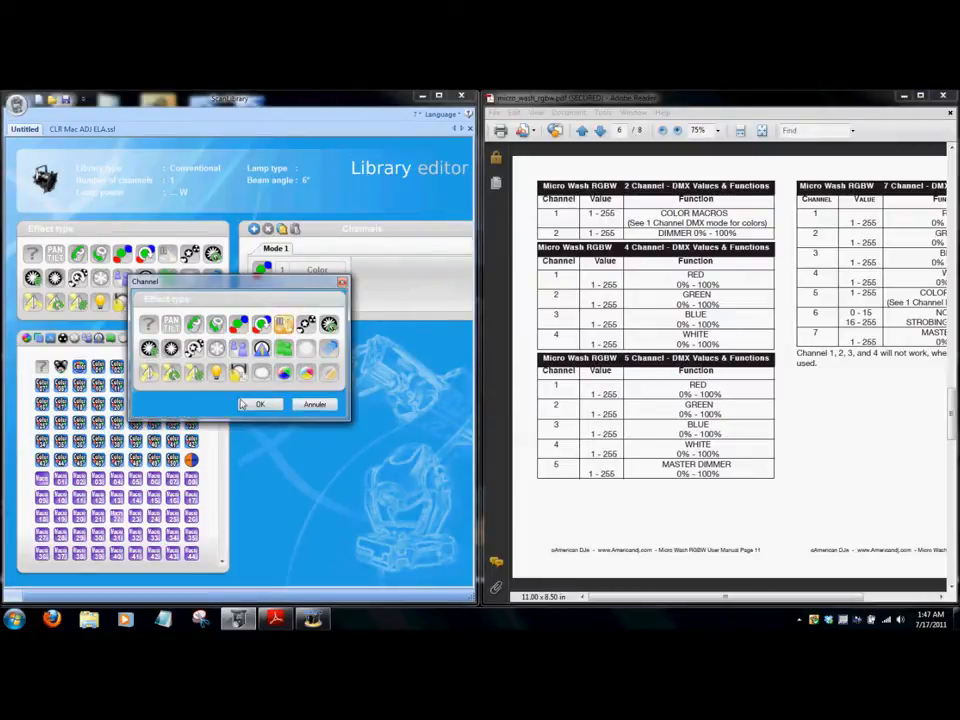
left_click(250, 404)
- Rename channel 1 of Mode 1 as Colors
double_click(326, 268)
key("BackSpace")
type("Col")
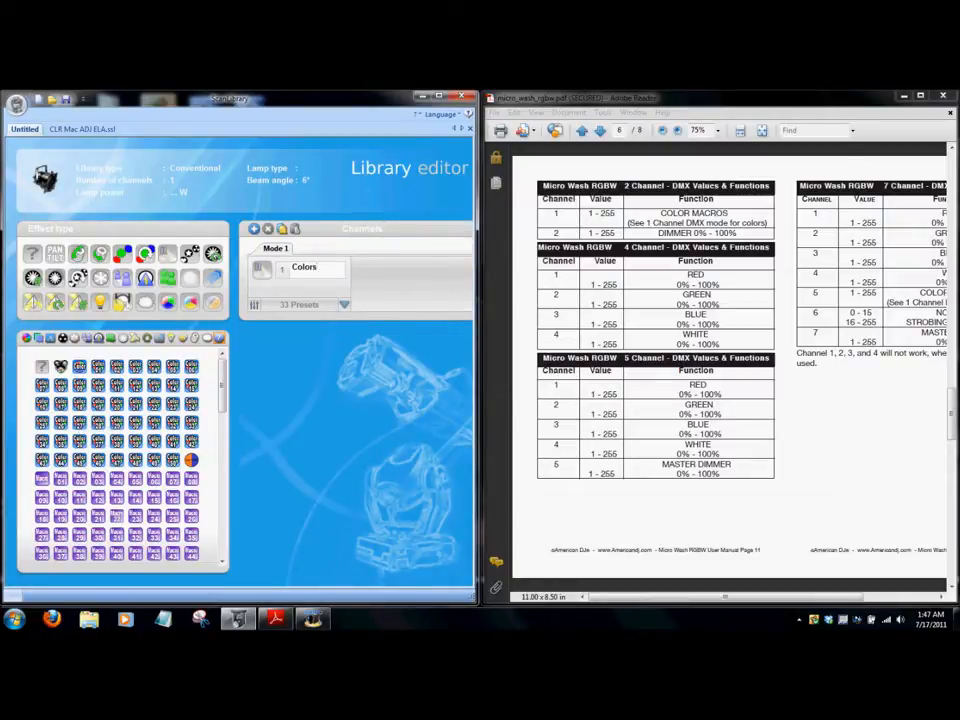
left_click(315, 288)
left_click(316, 289)
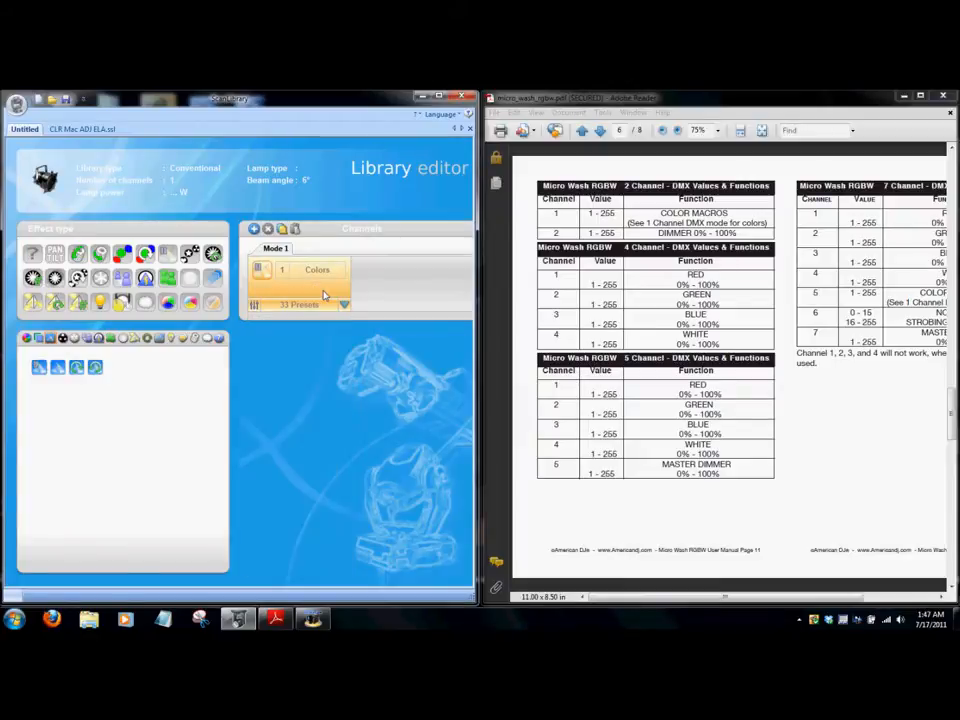
- Add a second mode and paste a copy of the Colors channel from Mode 1 into it
left_click(255, 230)
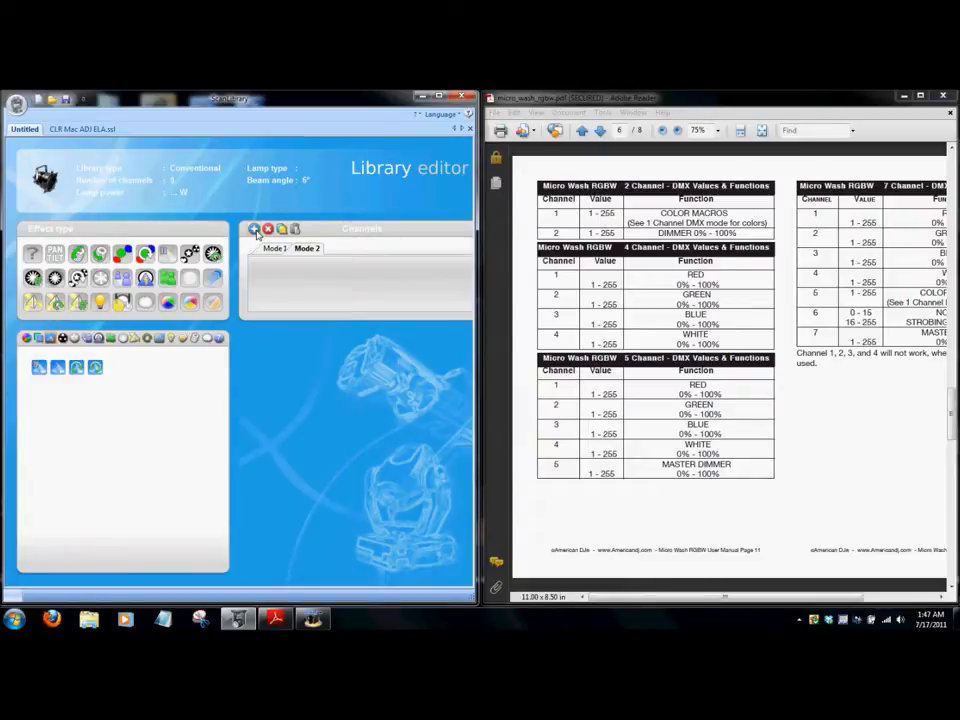
left_click(274, 248)
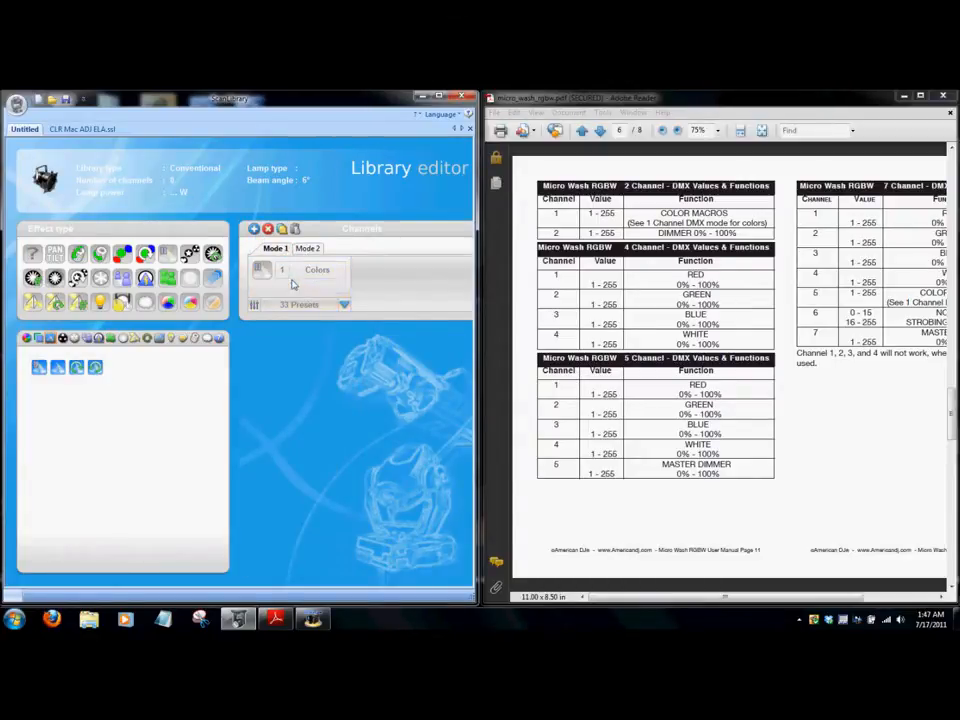
right_click(292, 285)
left_click(310, 313)
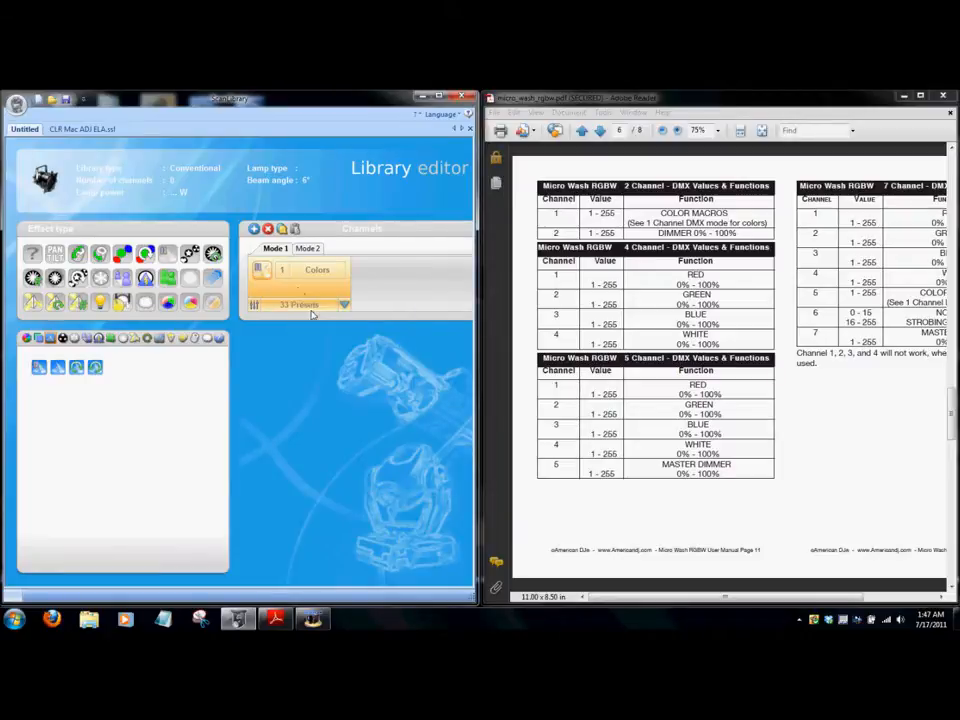
left_click(305, 248)
right_click(272, 291)
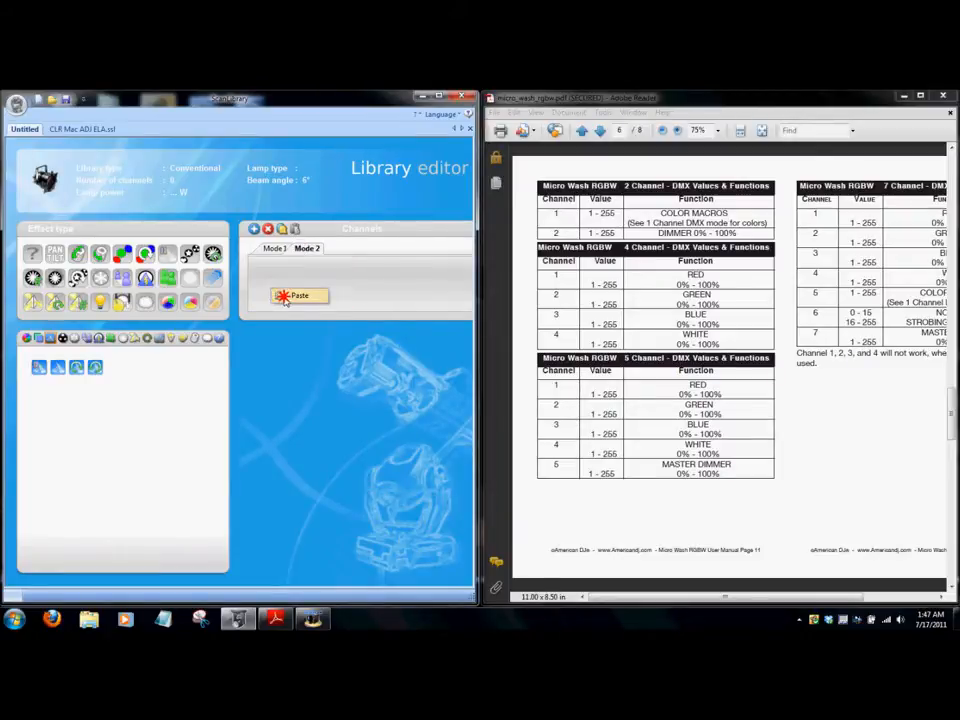
left_click(285, 298)
- Change the effect type of channel 1 in Mode 2 to Color and add a Dimmer effect as channel 2
right_click(316, 272)
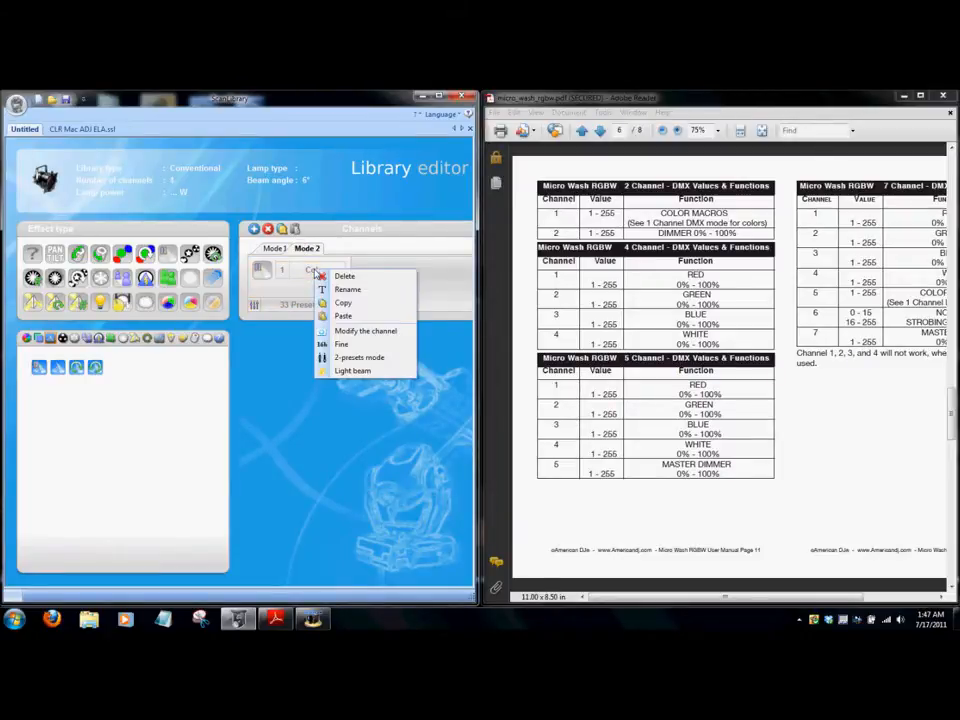
left_click(362, 330)
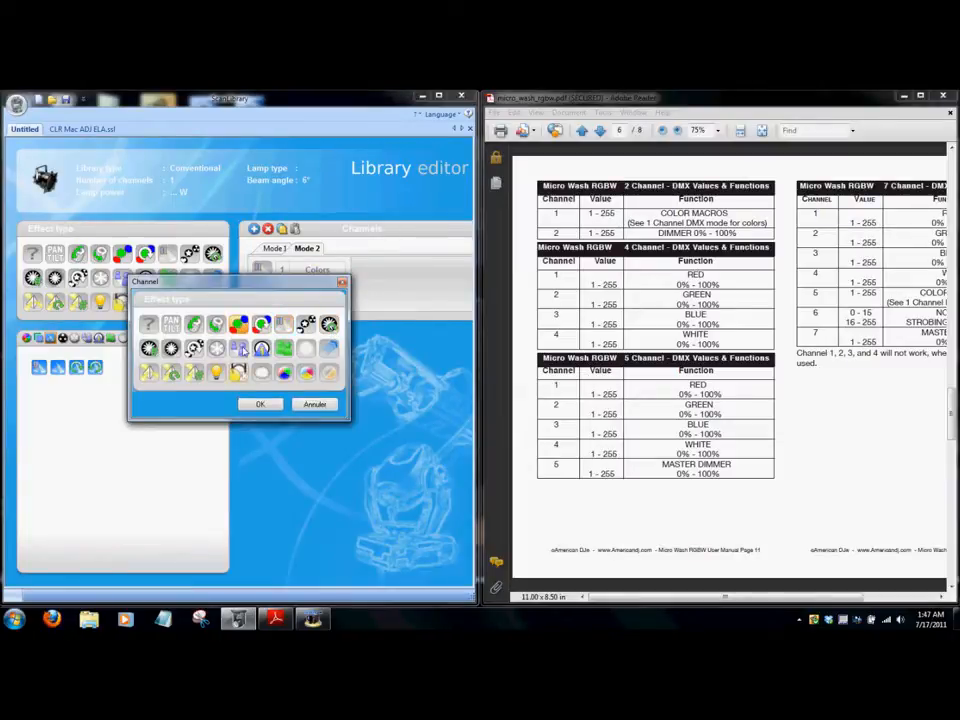
left_click(259, 403)
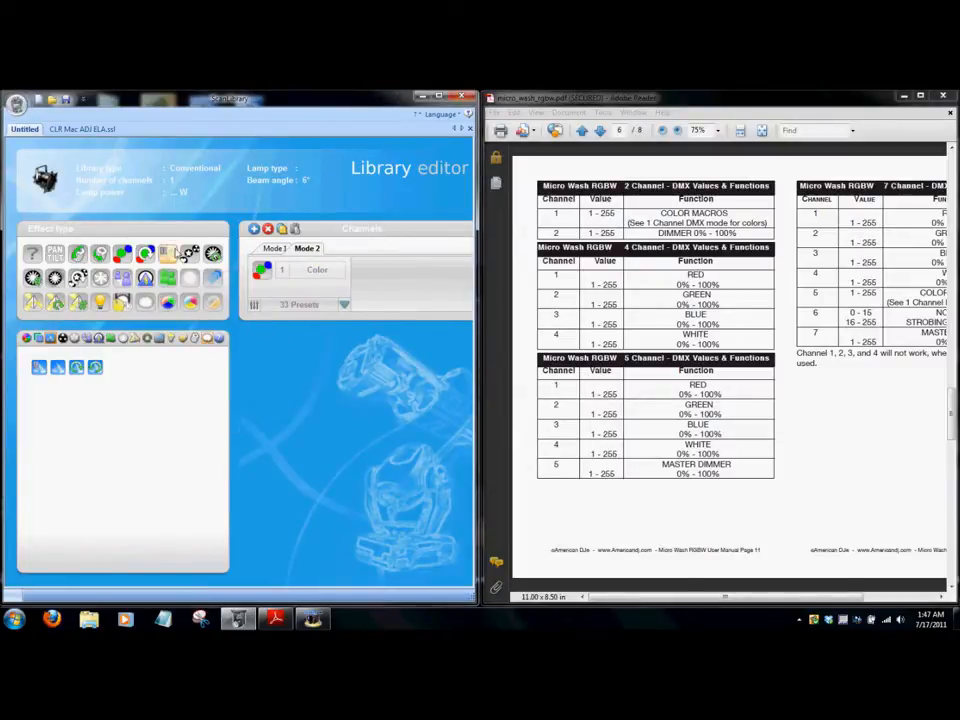
left_click_drag(170, 252, 378, 298)
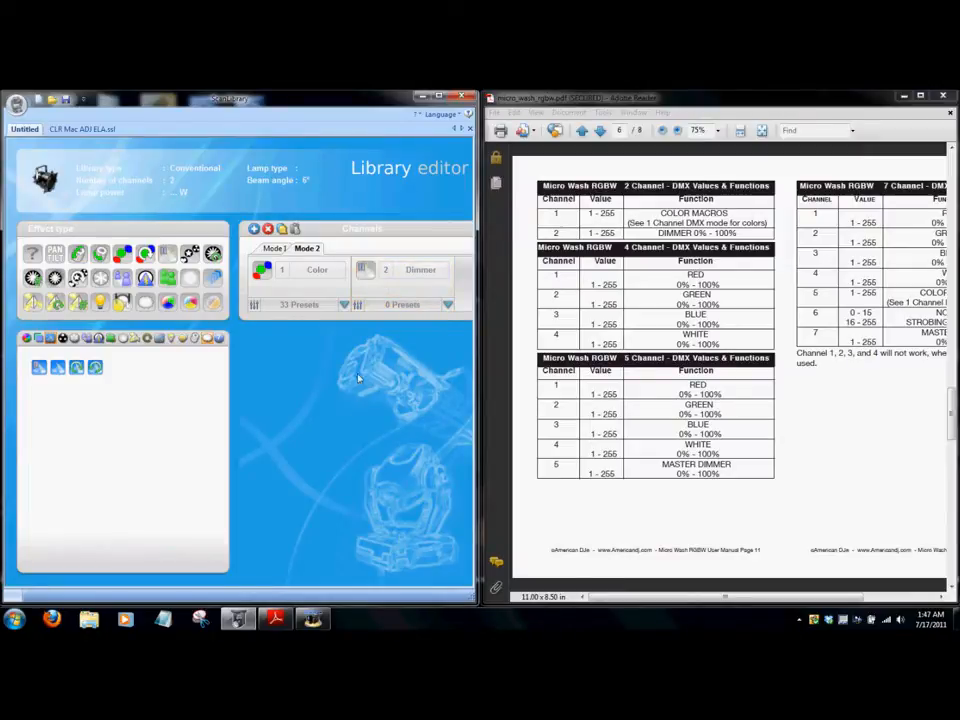
- Add a Dimmer linear preset ending at 255 to the Dimmer channel of Mode 2
left_click(402, 304)
mouse_move(146, 278)
left_mouse_down()
mouse_move(274, 371)
mouse_move(379, 376)
left_mouse_up()
left_click(98, 338)
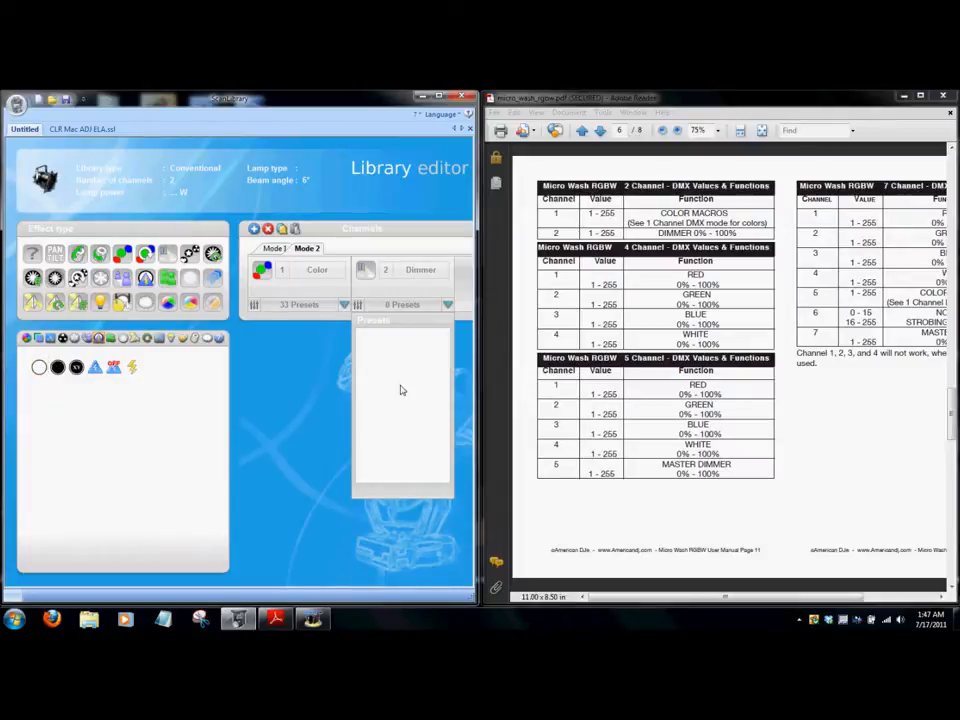
left_click(51, 339)
mouse_move(38, 368)
left_mouse_down()
mouse_move(330, 385)
mouse_move(38, 370)
mouse_move(264, 445)
mouse_move(366, 409)
left_mouse_up()
left_click(402, 308)
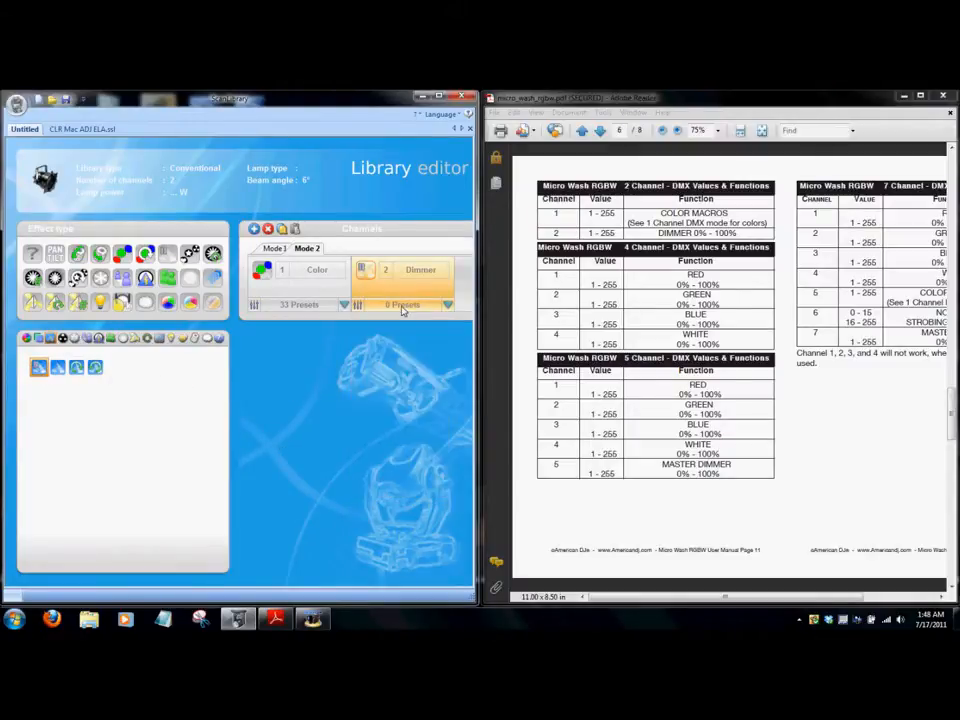
left_click(402, 308)
mouse_move(38, 368)
left_mouse_down()
mouse_move(174, 414)
mouse_move(331, 391)
mouse_move(398, 356)
left_mouse_up()
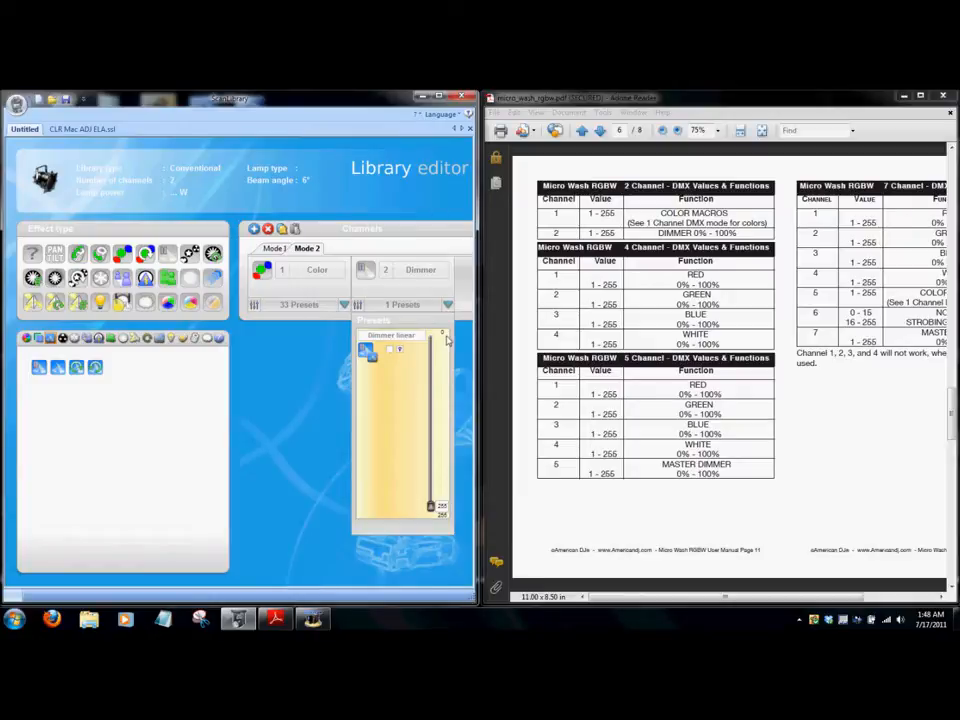
mouse_move(431, 507)
left_mouse_down()
mouse_move(439, 328)
mouse_move(437, 508)
left_mouse_up()
- Set the intensity range of Mode 2's Dimmer linear preset to minimum 0% and maximum 100%
right_click(382, 454)
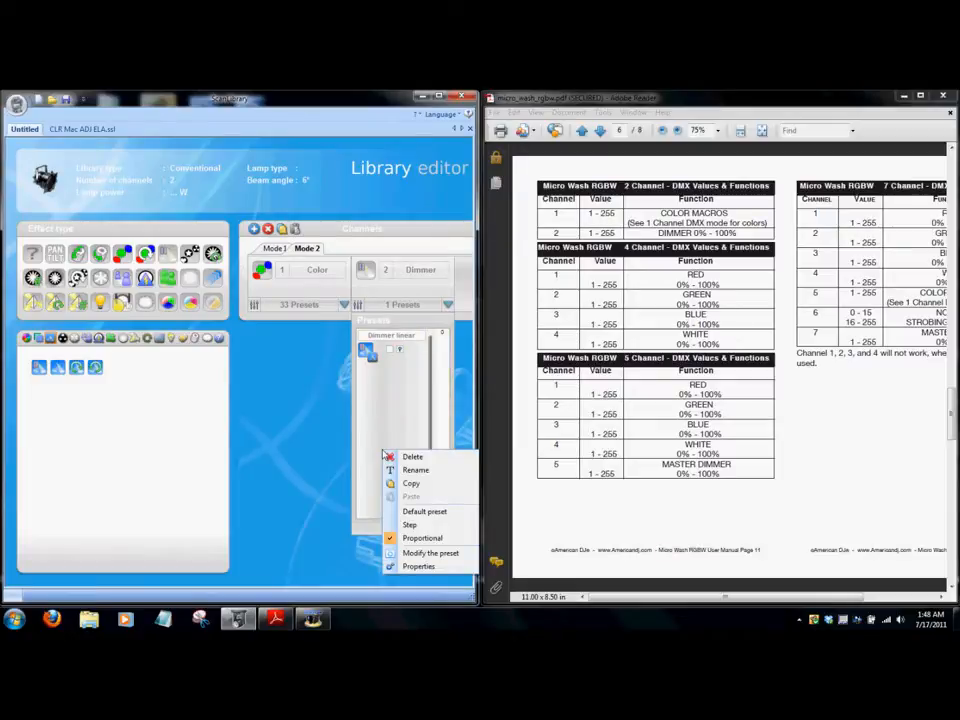
left_click(386, 420)
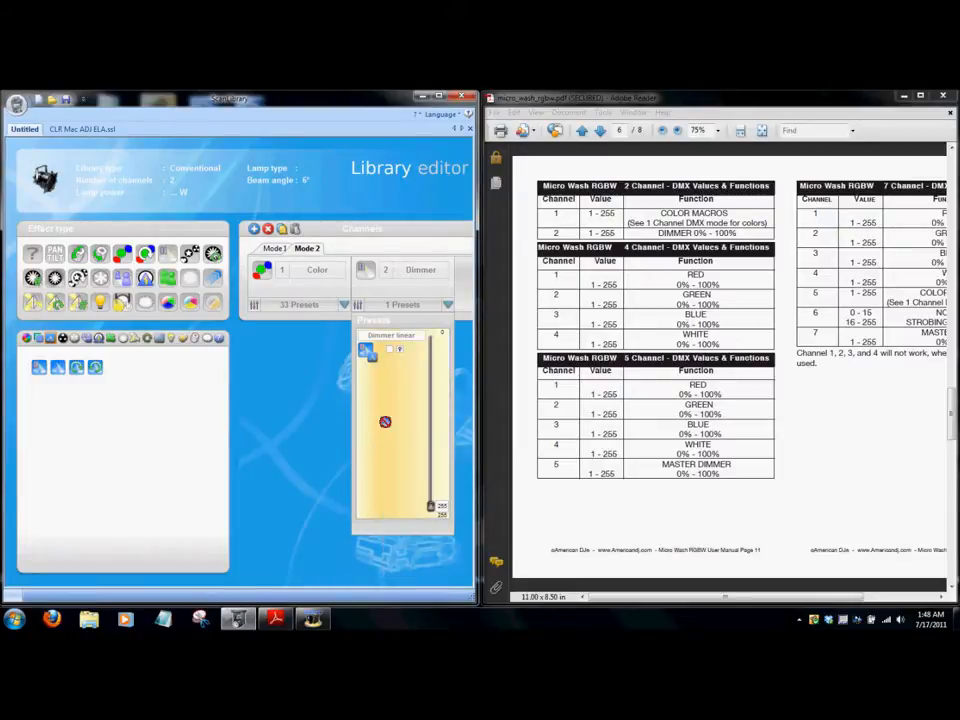
right_click(383, 390)
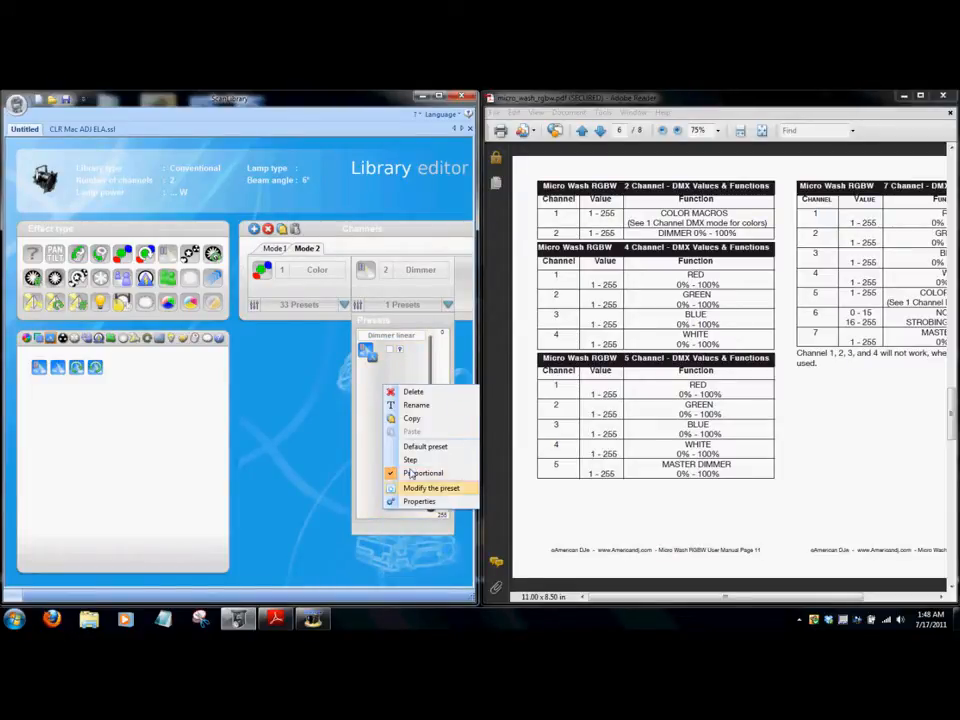
left_click(416, 501)
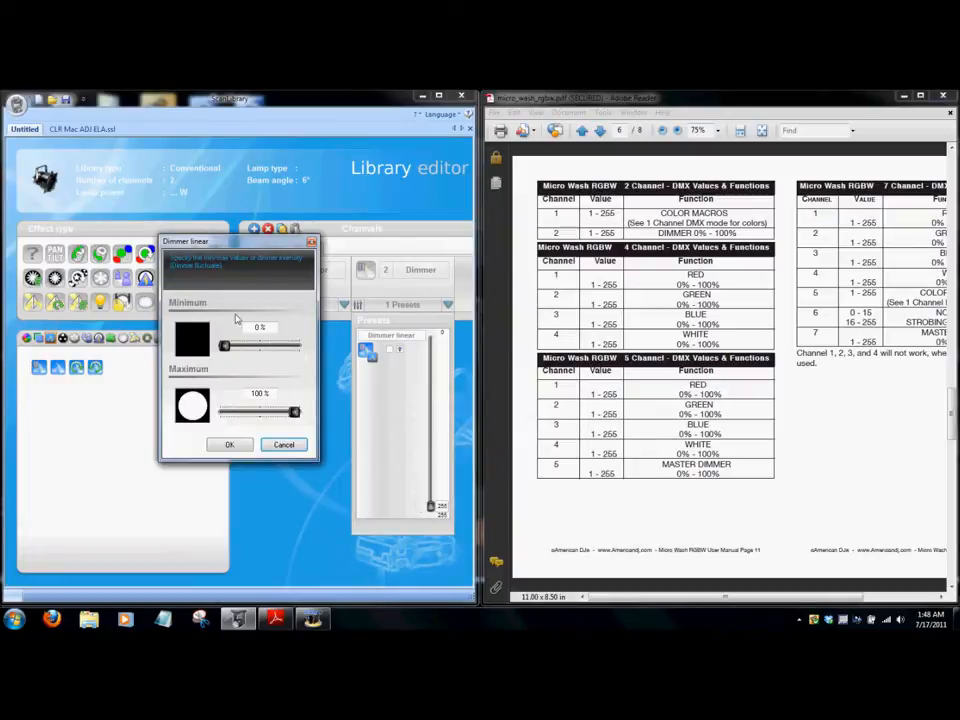
left_click_drag(224, 245, 250, 291)
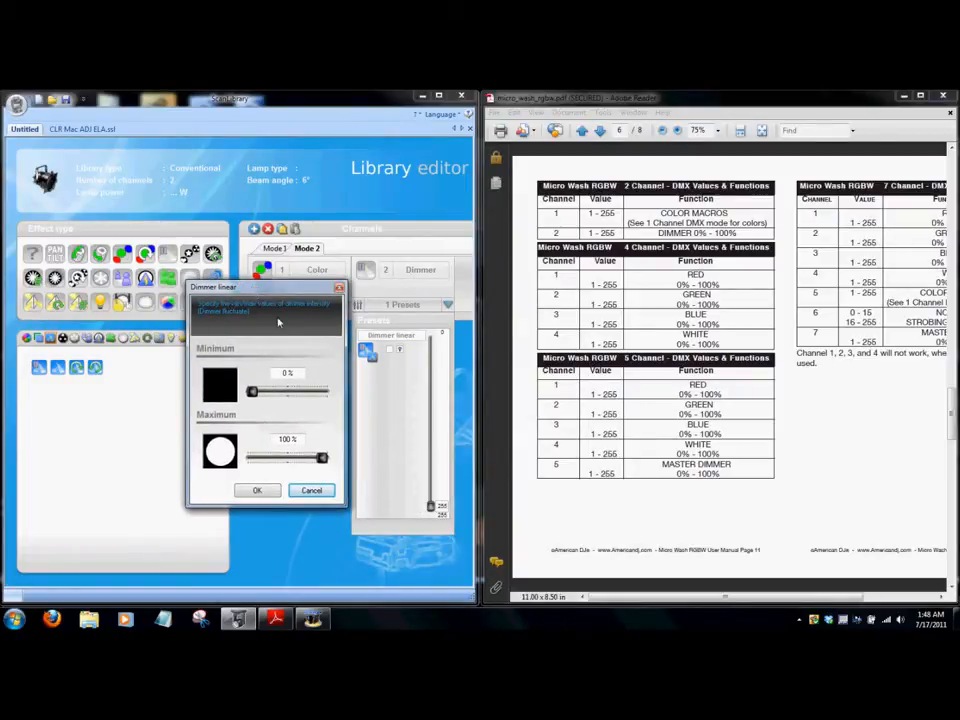
left_click_drag(322, 457, 349, 455)
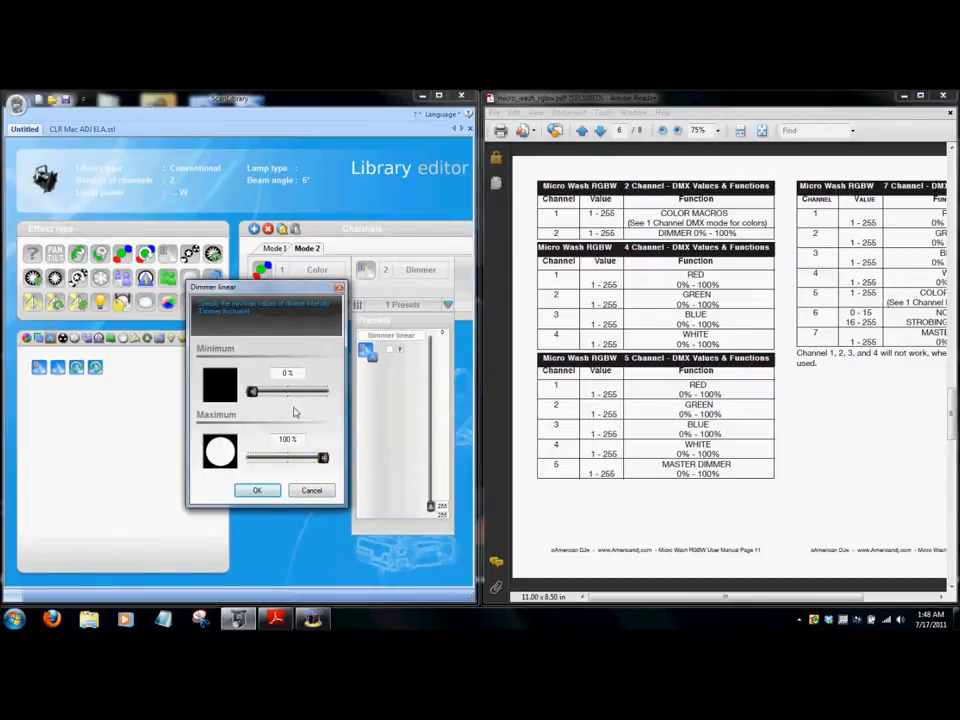
left_click_drag(253, 390, 190, 392)
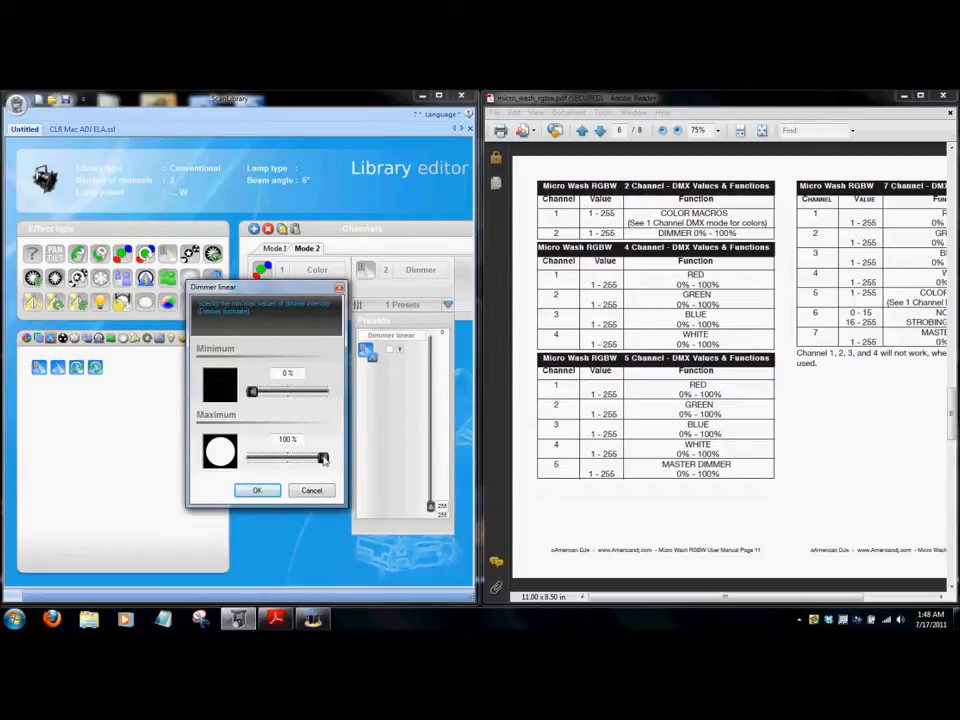
left_click(268, 490)
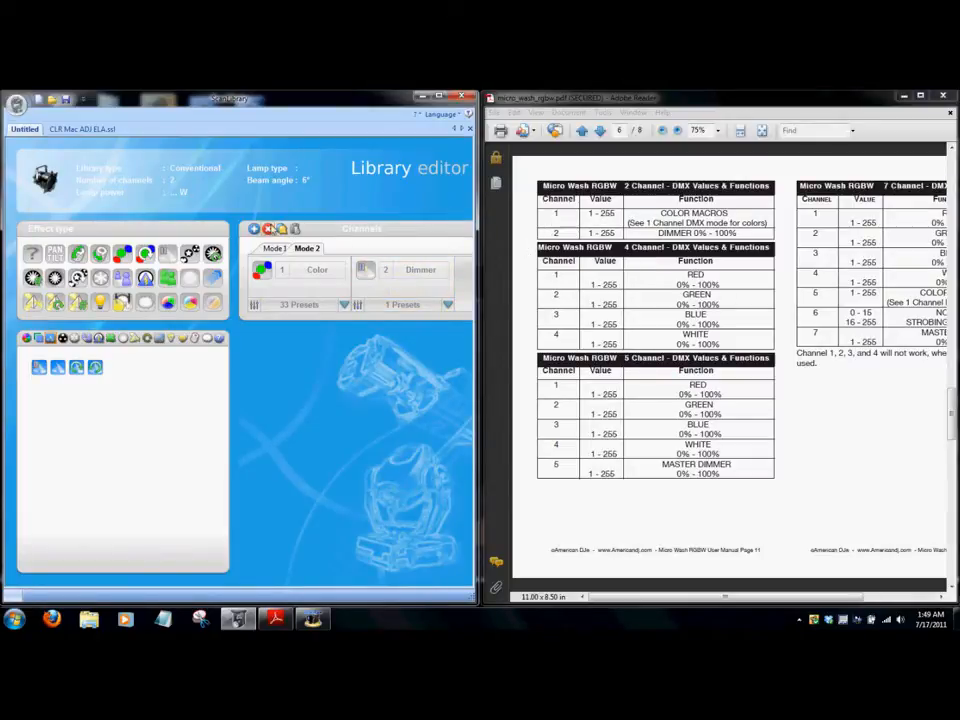
- Add a third mode and place the RGB effect in it as channels 1 to 3
left_click(255, 230)
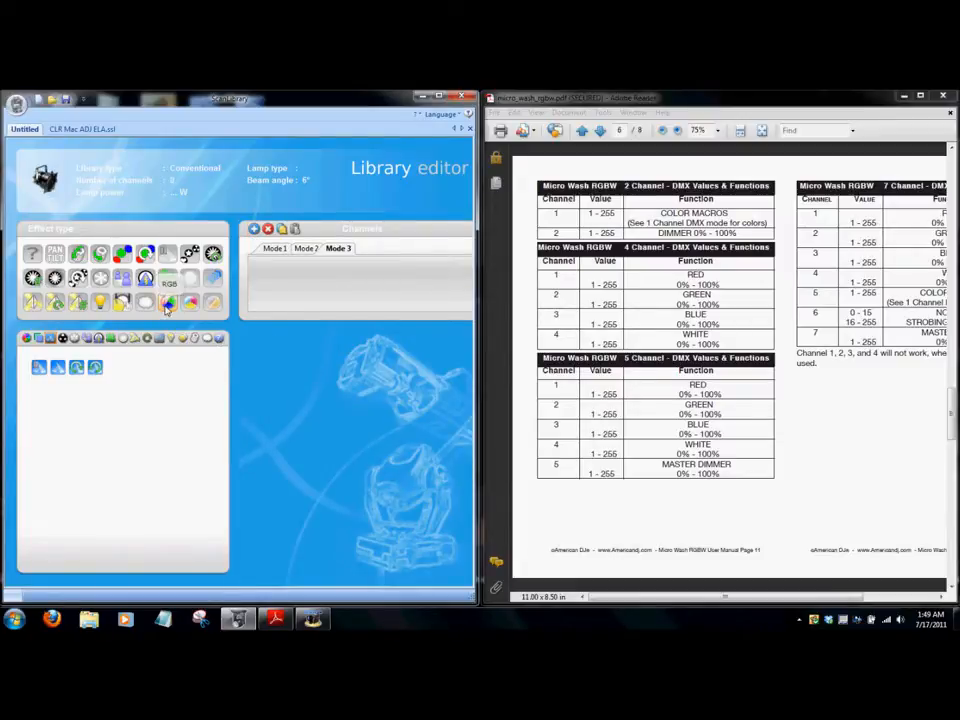
left_click_drag(167, 308, 265, 291)
left_click_drag(328, 261, 395, 260)
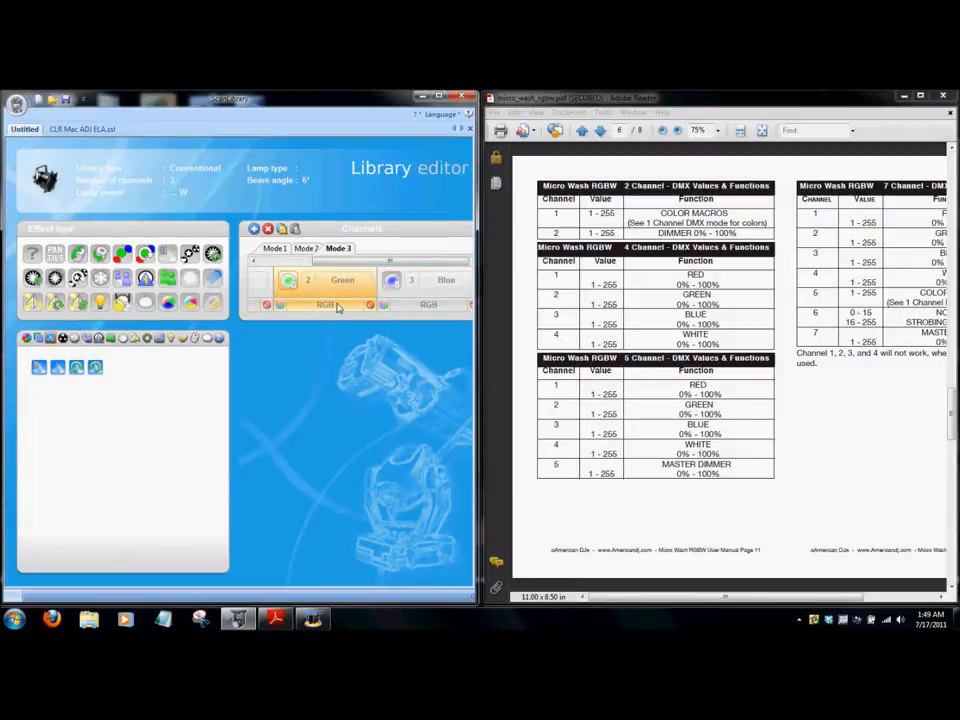
left_click_drag(402, 262, 324, 260)
- Add the White / Amber effect as channel 4 of Mode 3 and rename the channel as White
left_click(217, 304)
left_click_drag(217, 304, 465, 290)
double_click(440, 280)
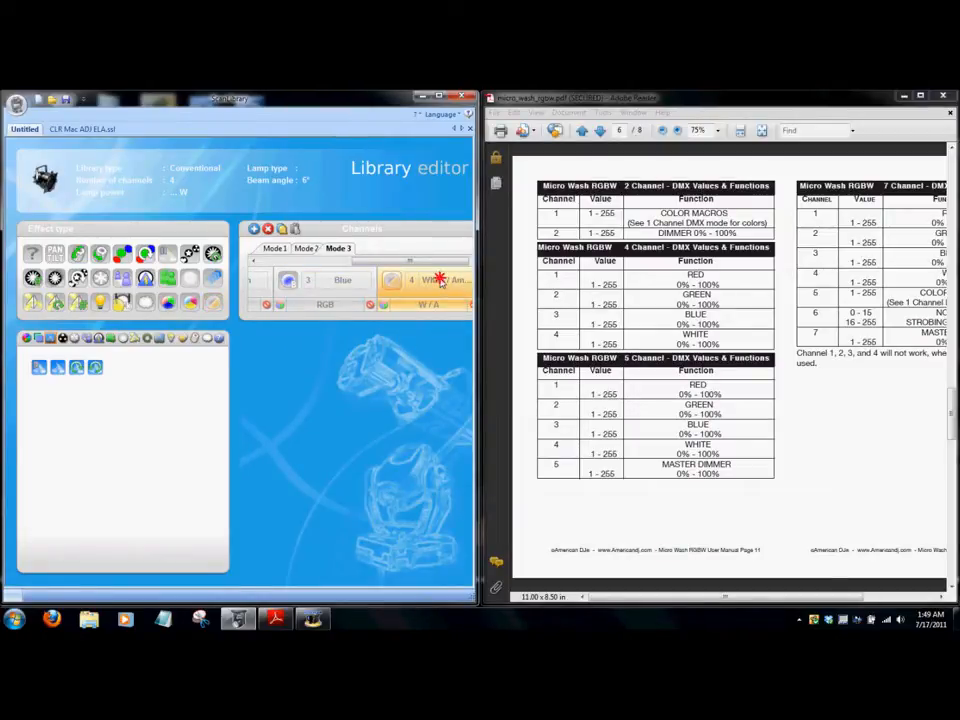
left_click(441, 280)
left_click_drag(441, 279, 522, 280)
key("Delete")
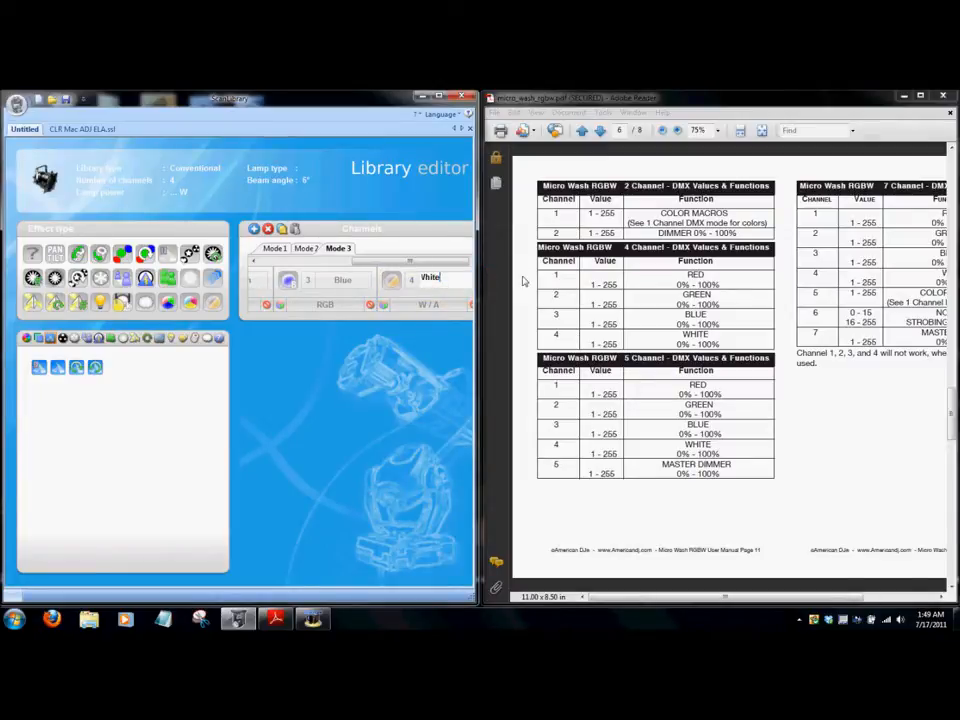
left_click(447, 296)
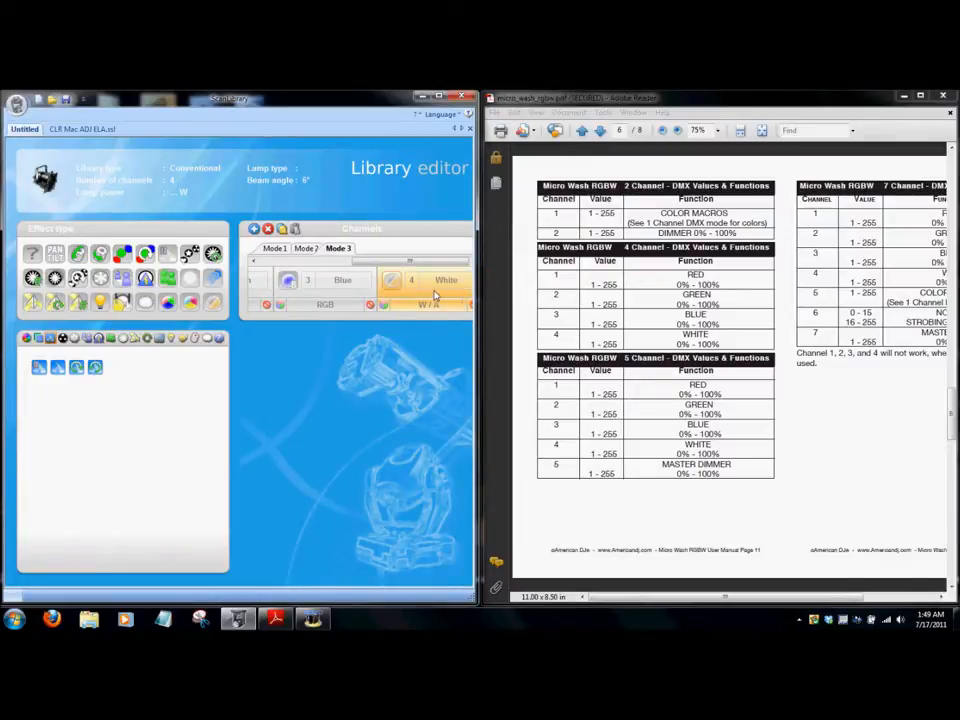
- Set the end colour of Mode 3's White channel to the W preset, RGB 255, 255, 255
right_click(434, 291)
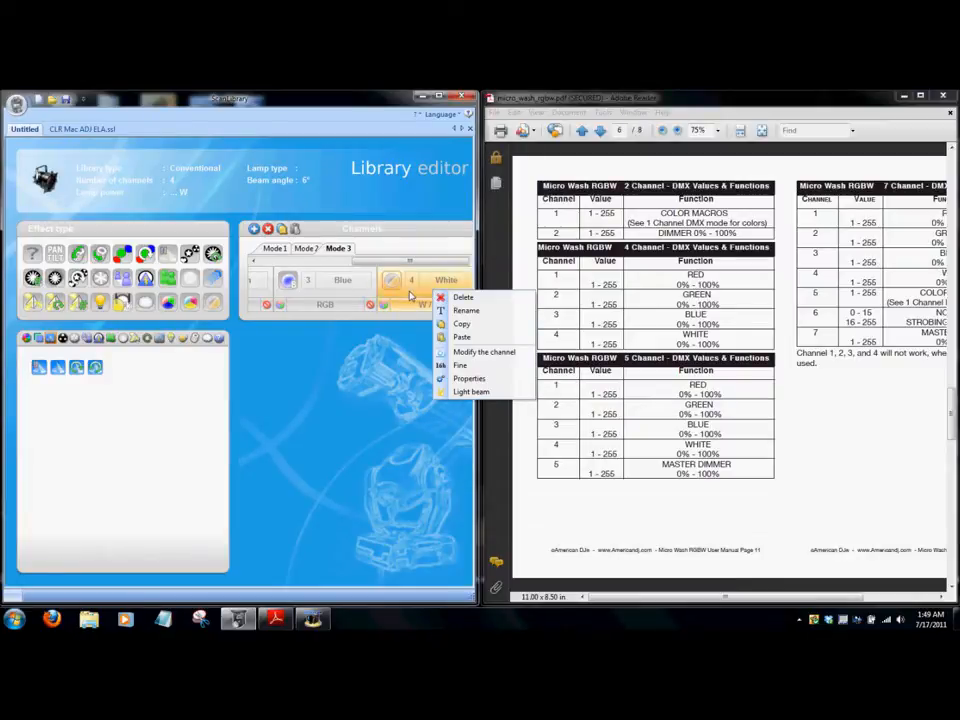
left_click(466, 378)
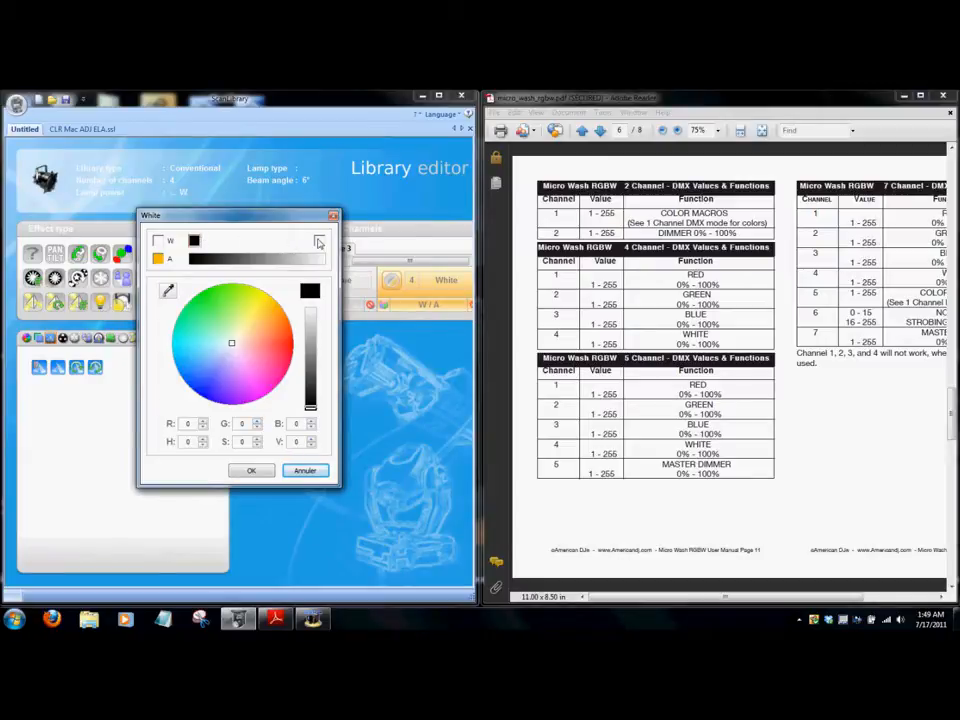
left_click(318, 241)
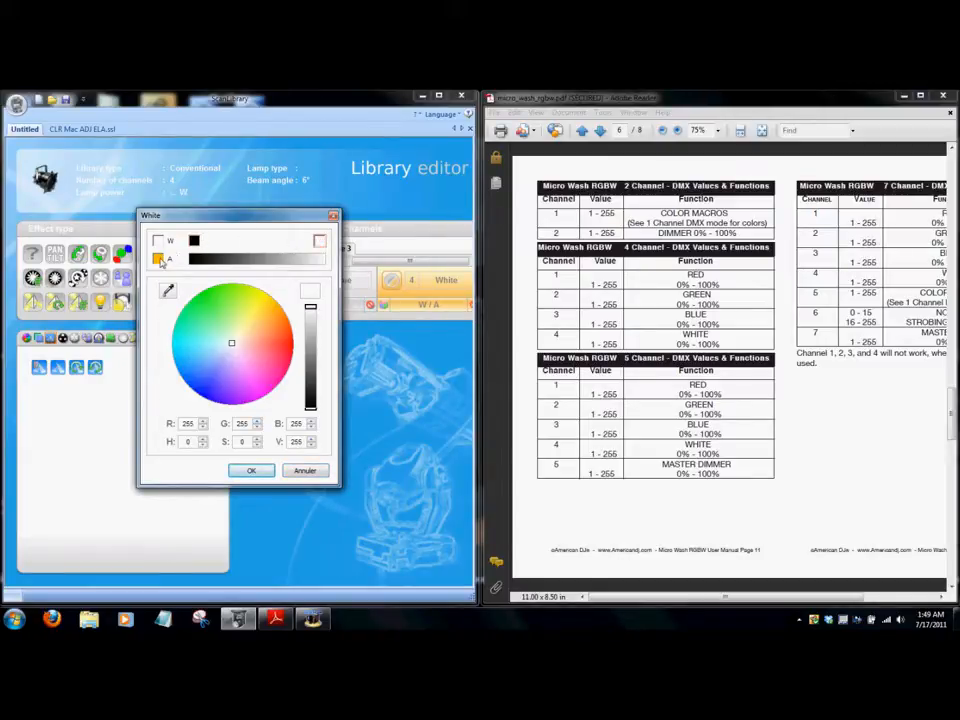
left_click(157, 259)
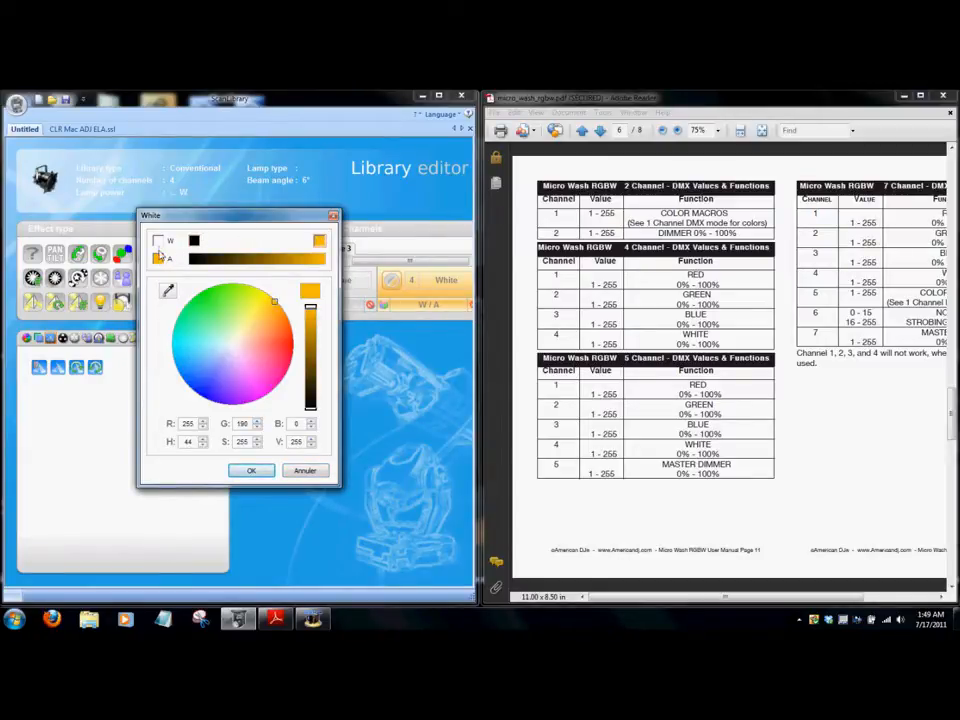
left_click(159, 244)
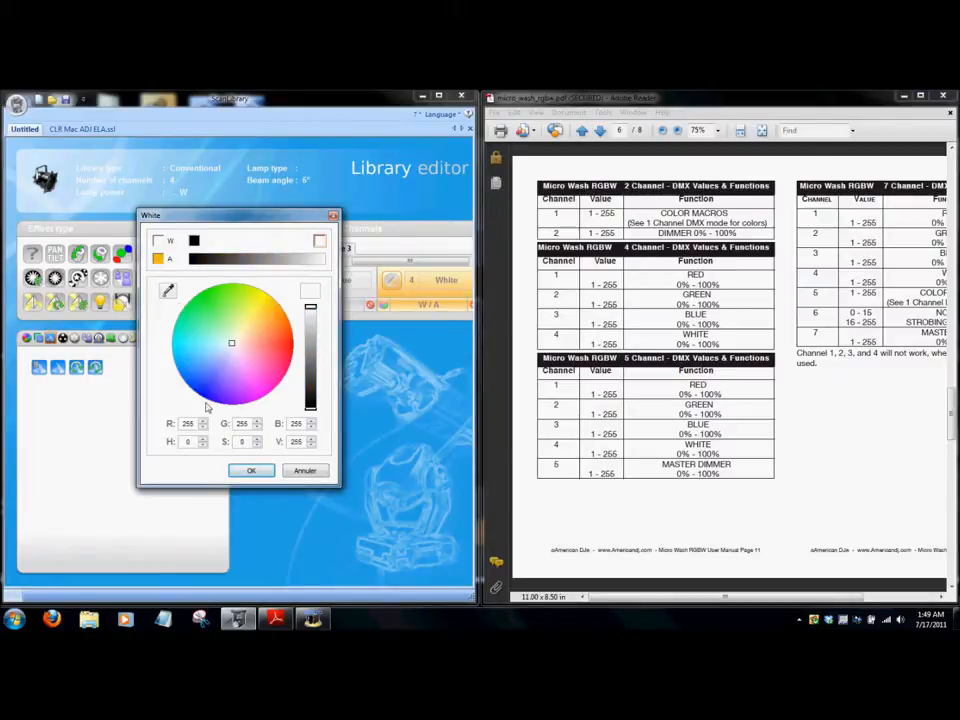
left_click(250, 470)
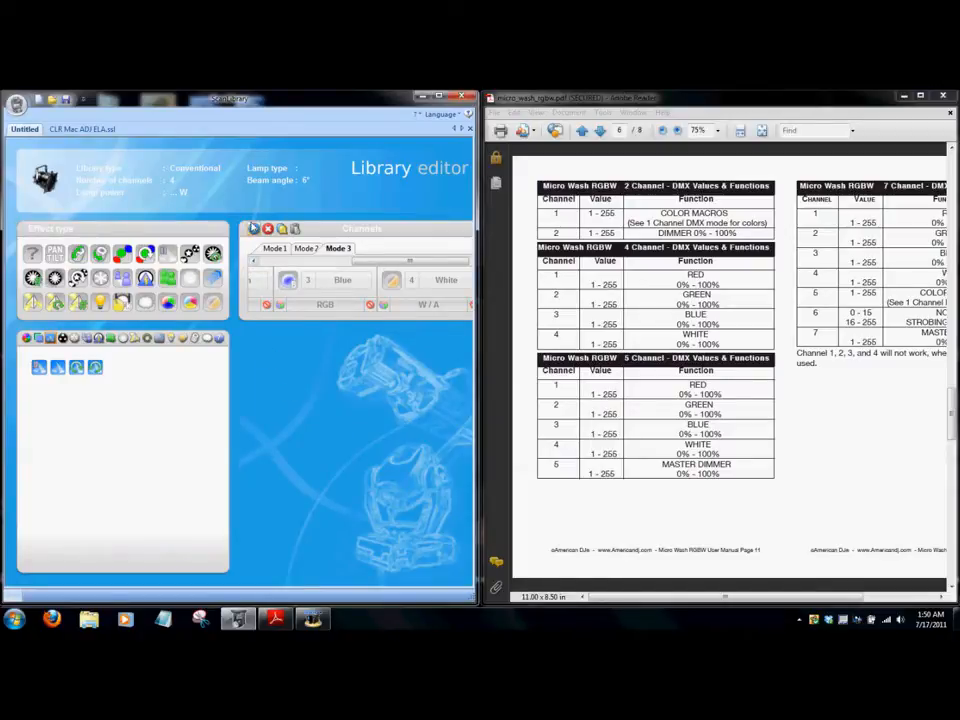
- Add a fourth mode and copy the White channel from Mode 3
left_click(254, 229)
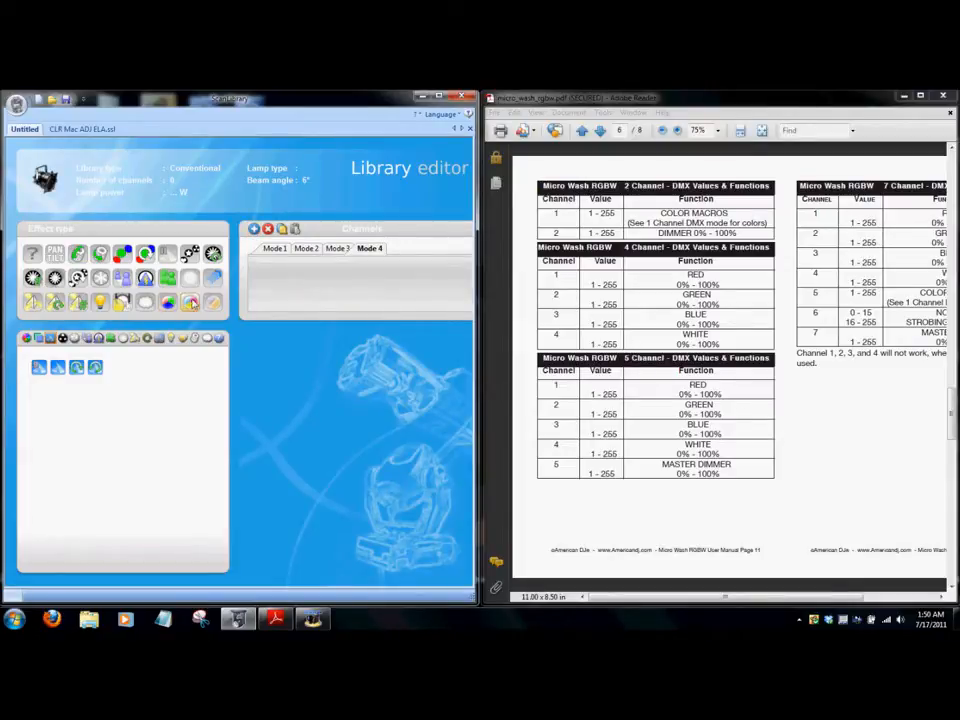
left_click(333, 253)
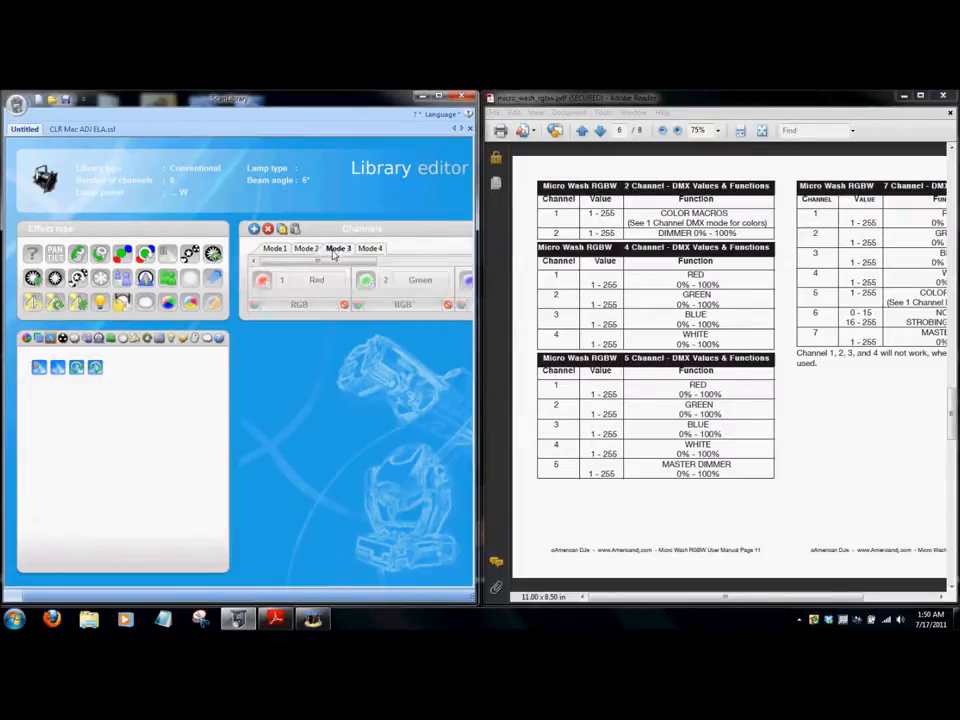
left_click_drag(332, 264, 462, 256)
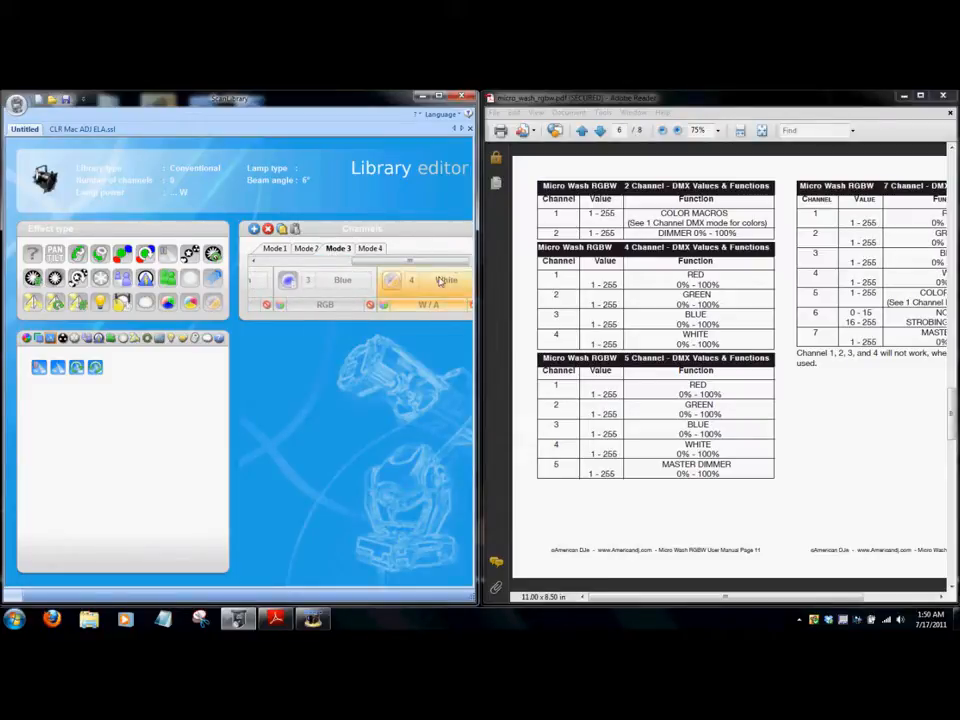
right_click(439, 281)
left_click(462, 313)
- Add the RGB effect as channels 1 to 3 of Mode 4 and paste the copied White channel as channel 4
left_click(369, 248)
left_click_drag(167, 302, 270, 286)
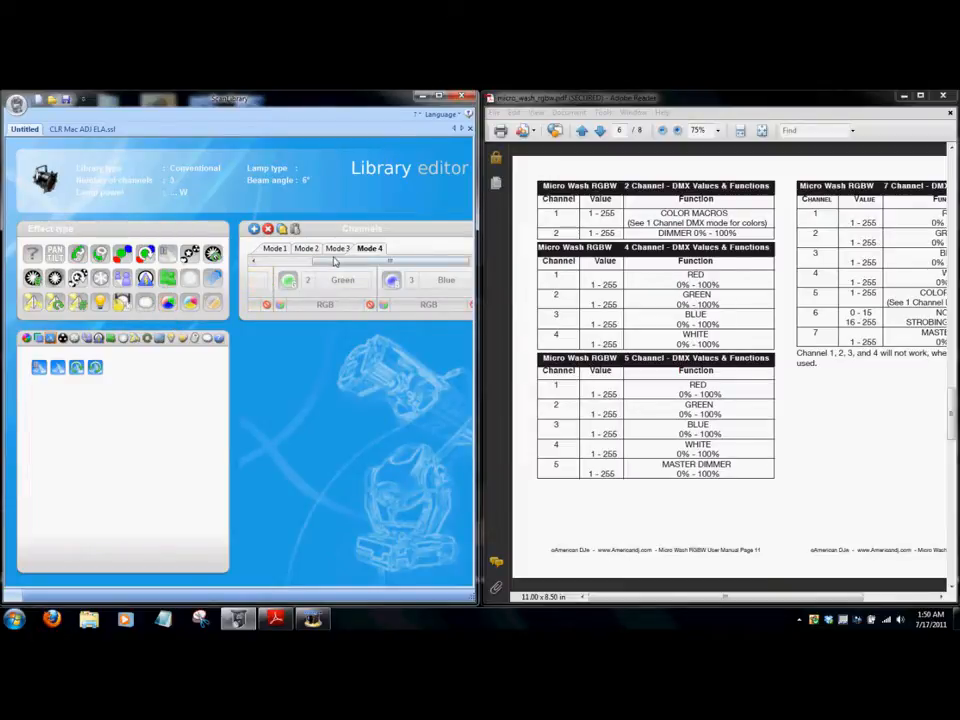
right_click(463, 290)
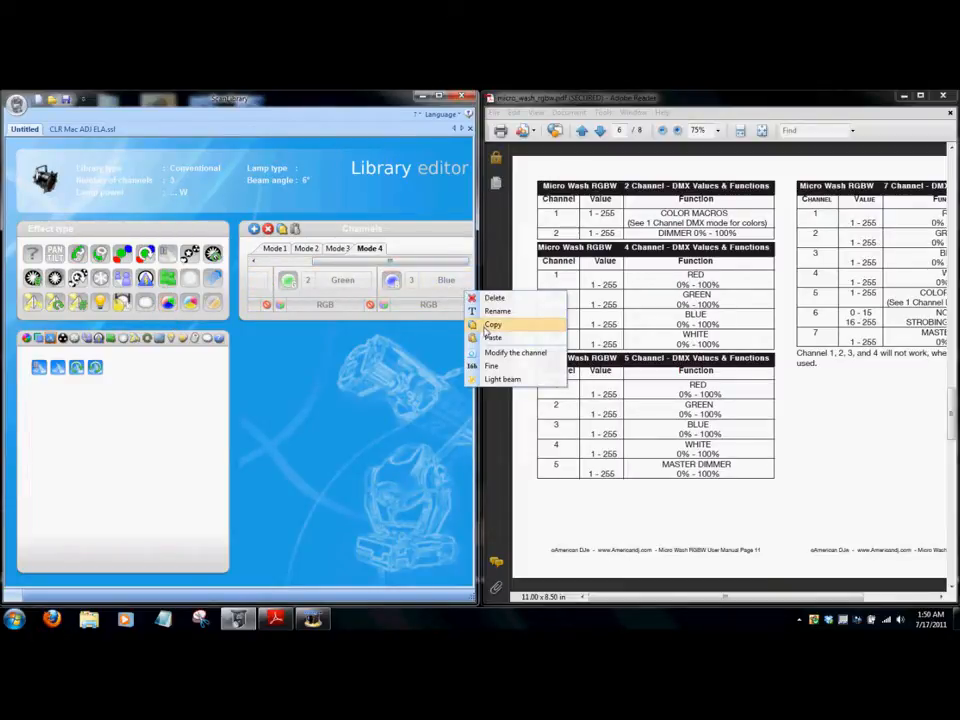
left_click(493, 337)
left_click_drag(330, 265, 424, 265)
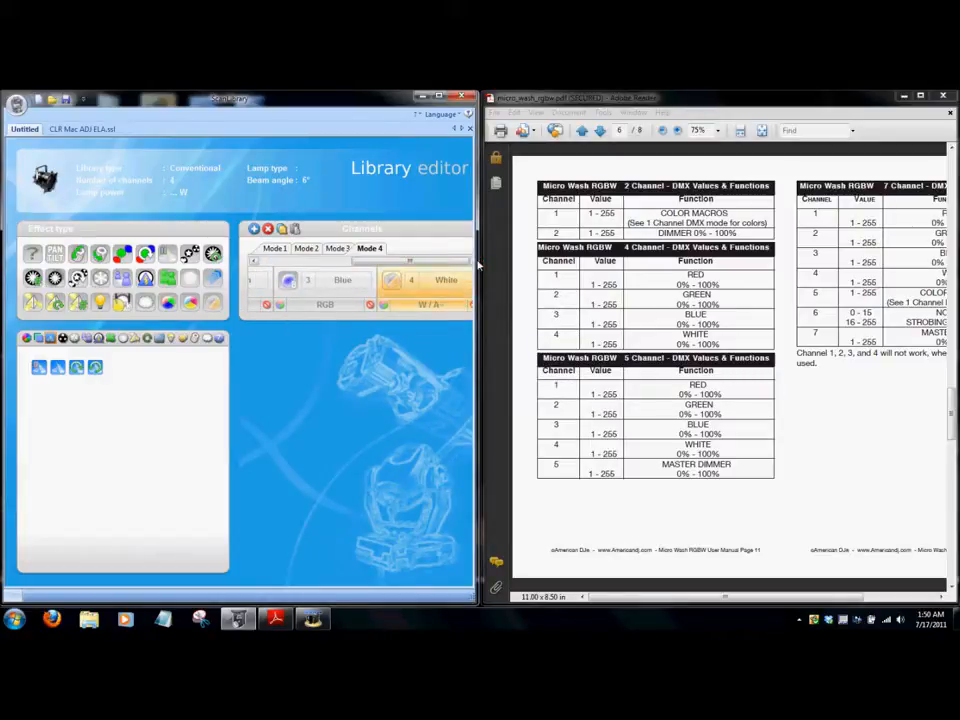
- Check the colour properties of the pasted White channel in Mode 4
right_click(436, 303)
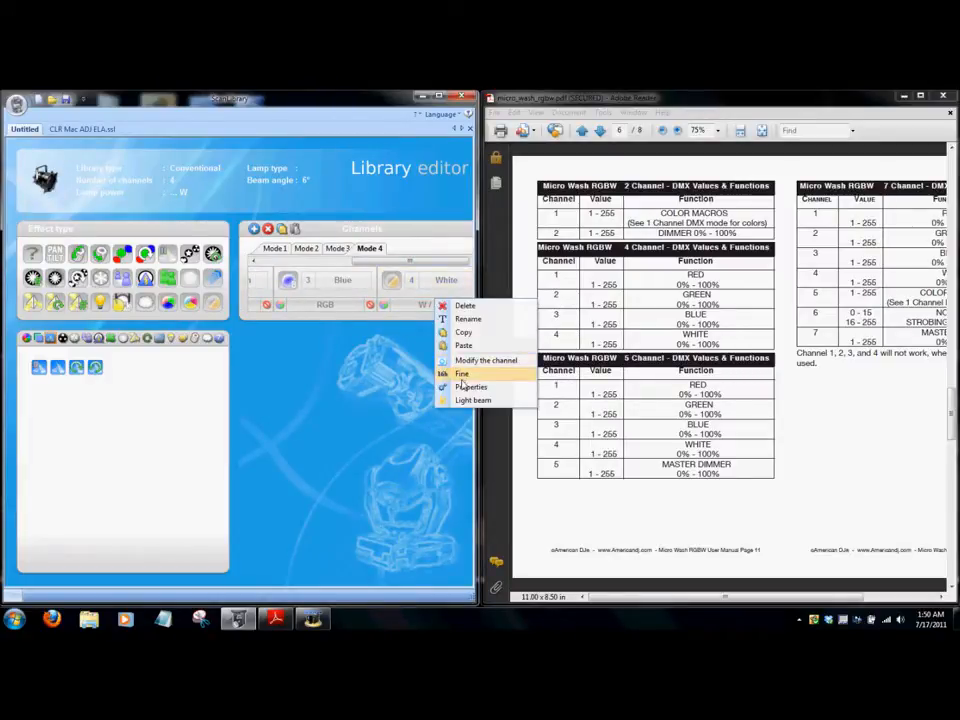
left_click(467, 387)
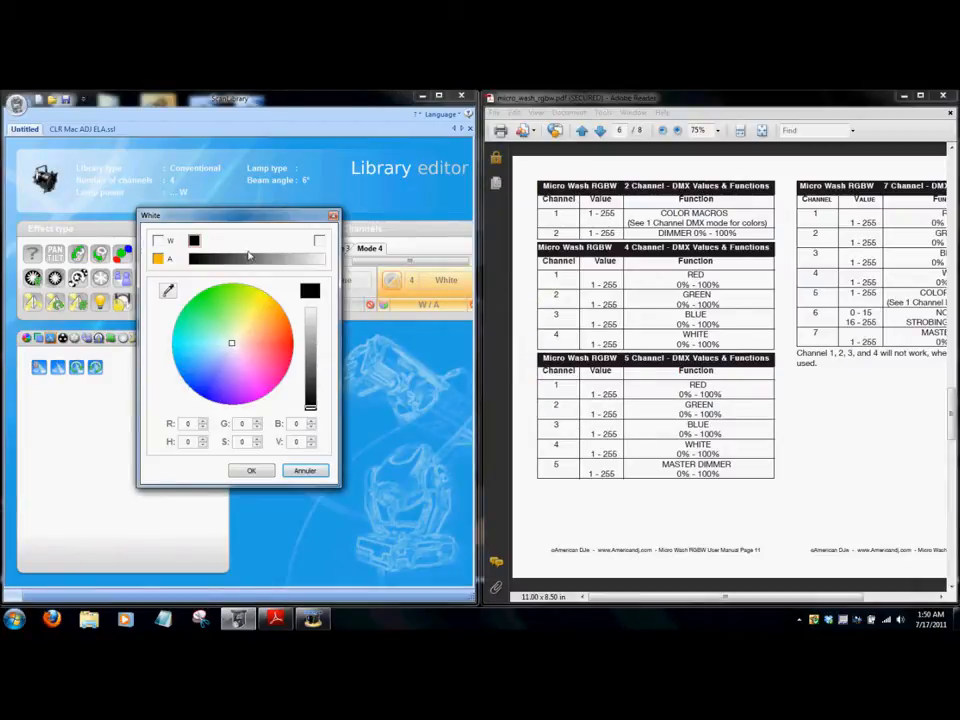
left_click(262, 474)
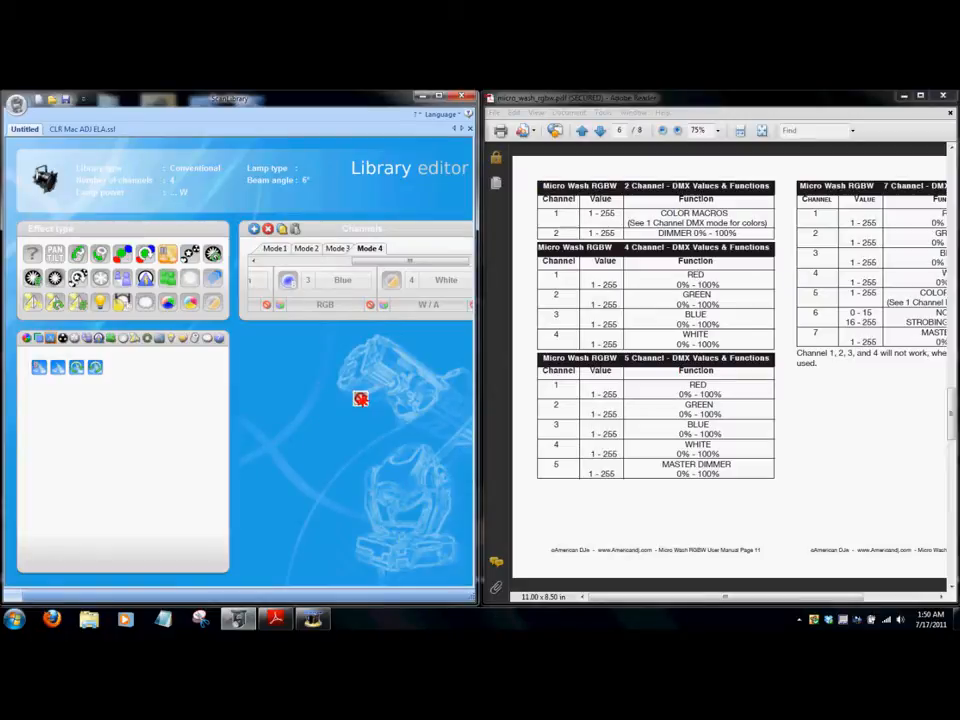
- Add a Dimmer effect as channel 5 of Mode 4 and give it a Dimmer linear preset
left_click(457, 304)
left_click(430, 282)
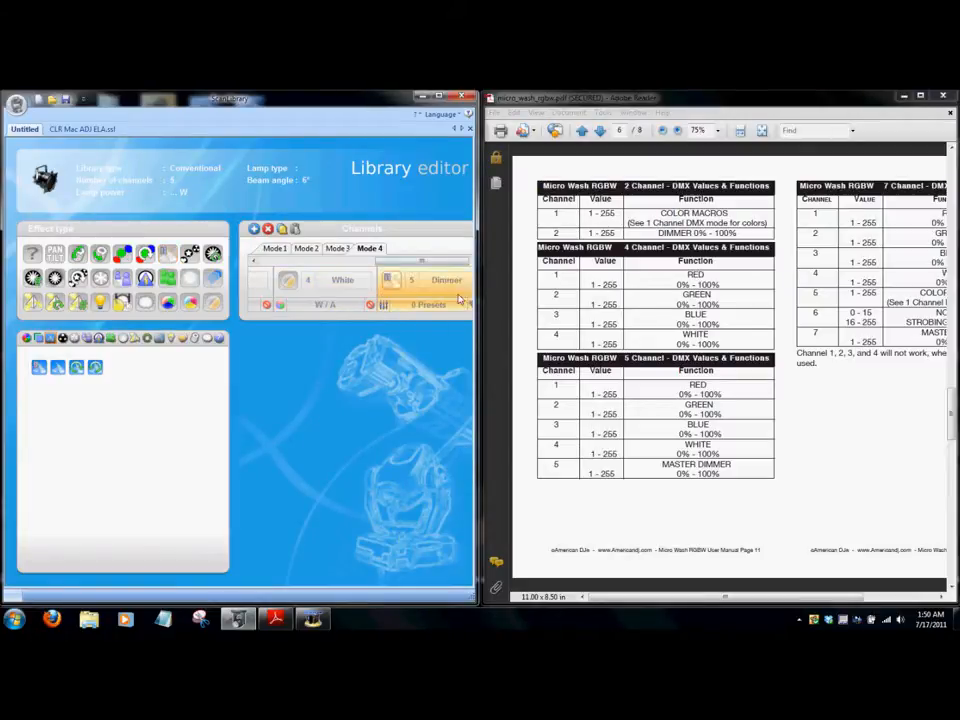
left_click(425, 307)
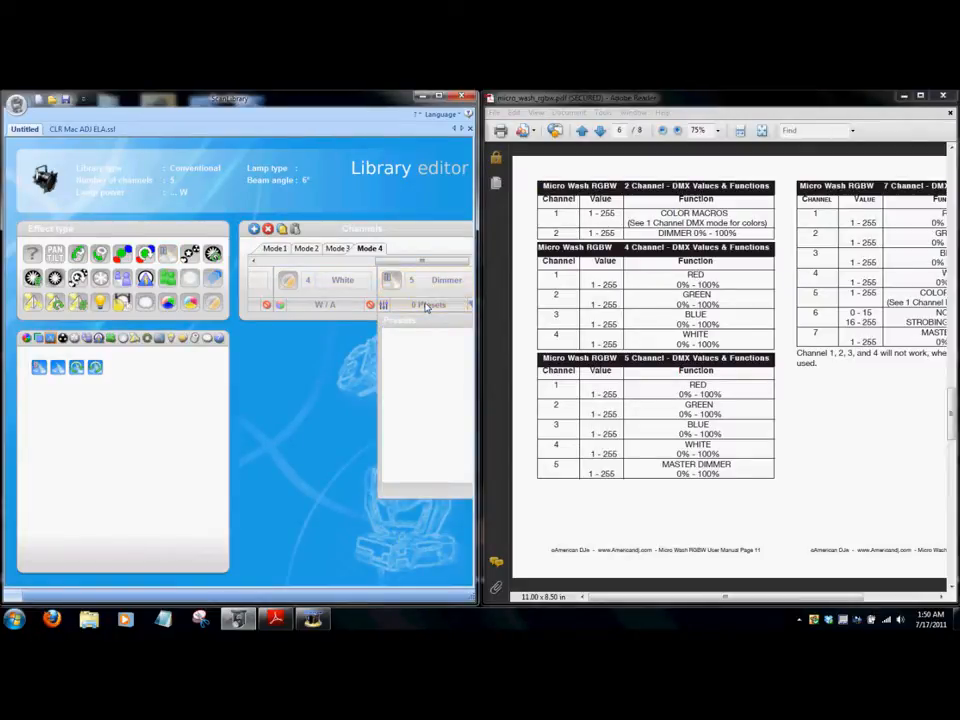
left_click_drag(35, 368, 418, 377)
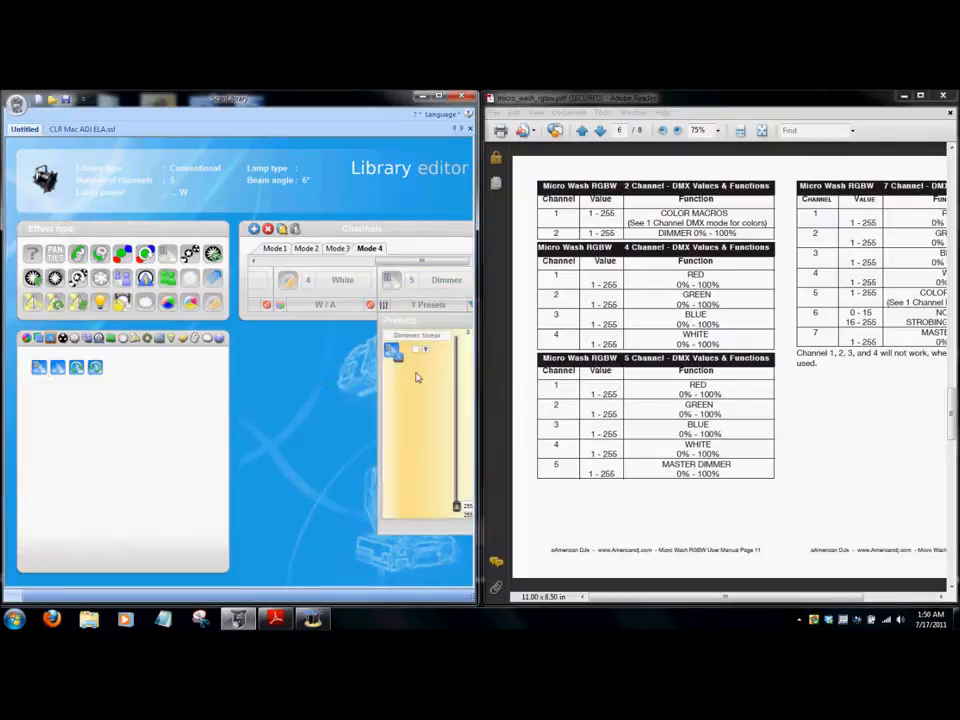
left_click(430, 307)
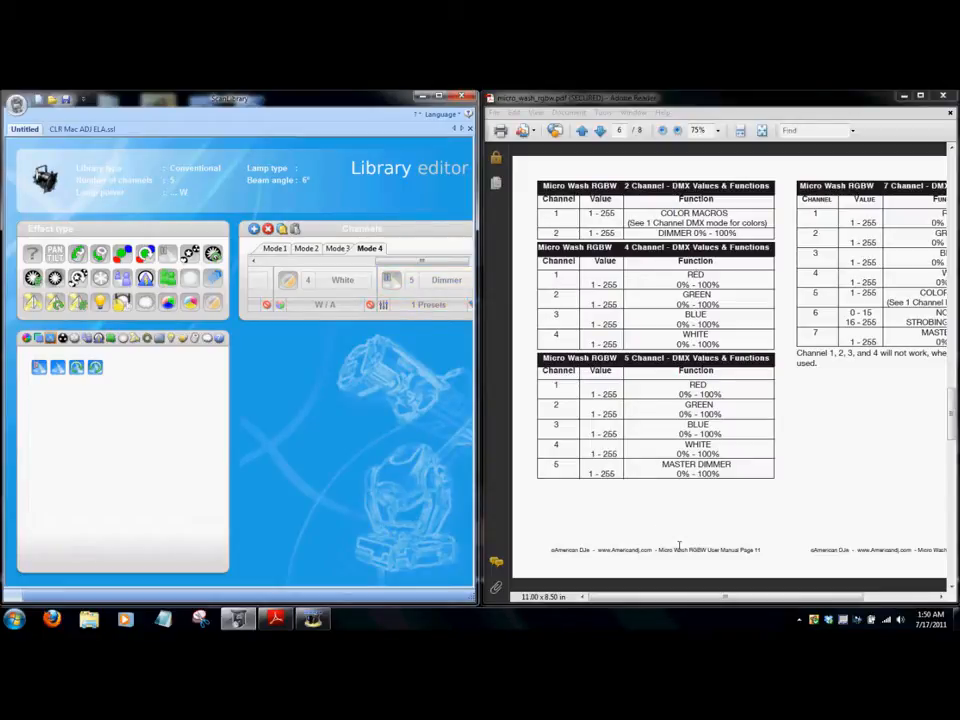
- Check the manual's 8-channel and 7-channel DMX tables, and add a fifth mode with the RGB effect as channels 1 to 3
left_click_drag(715, 600, 741, 571)
left_click_drag(955, 433, 955, 469)
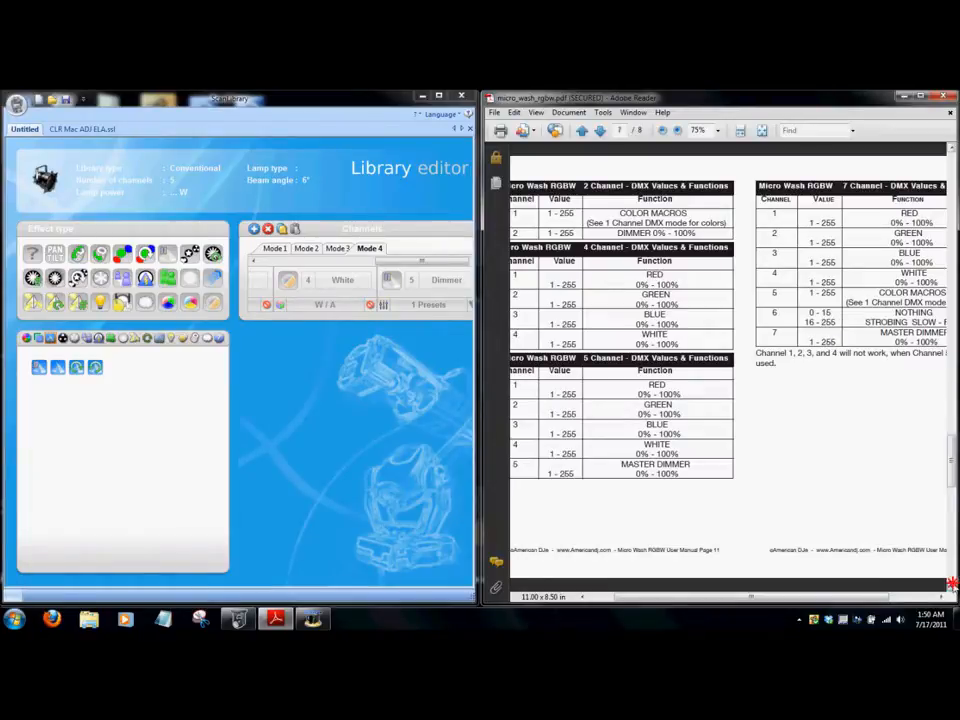
left_click(952, 586)
left_click_drag(785, 596, 708, 596)
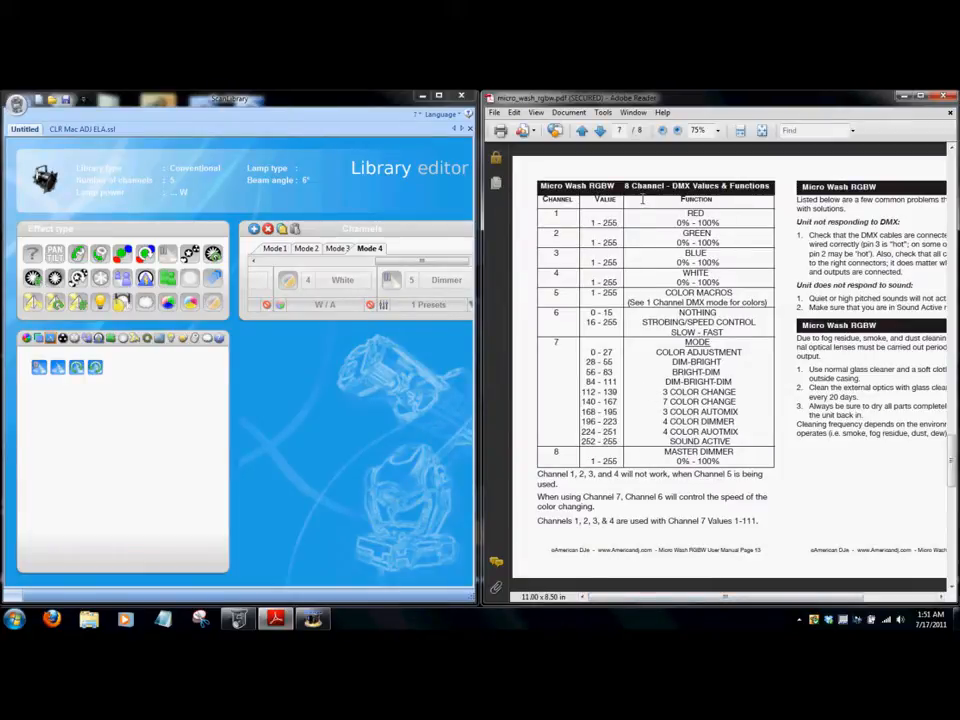
left_click(950, 147)
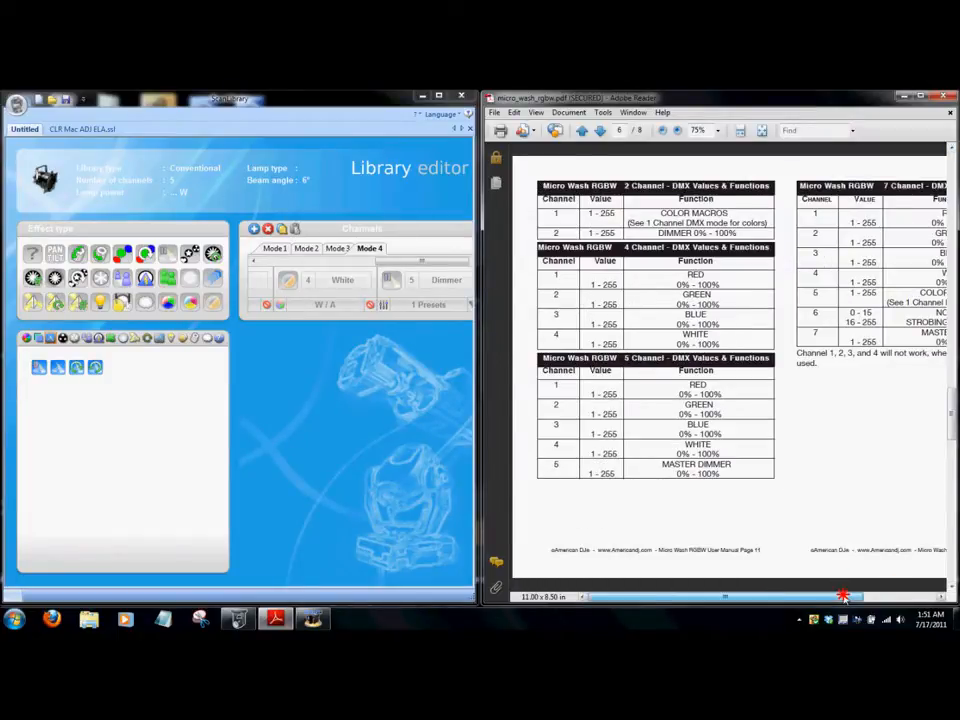
left_click_drag(843, 597, 950, 593)
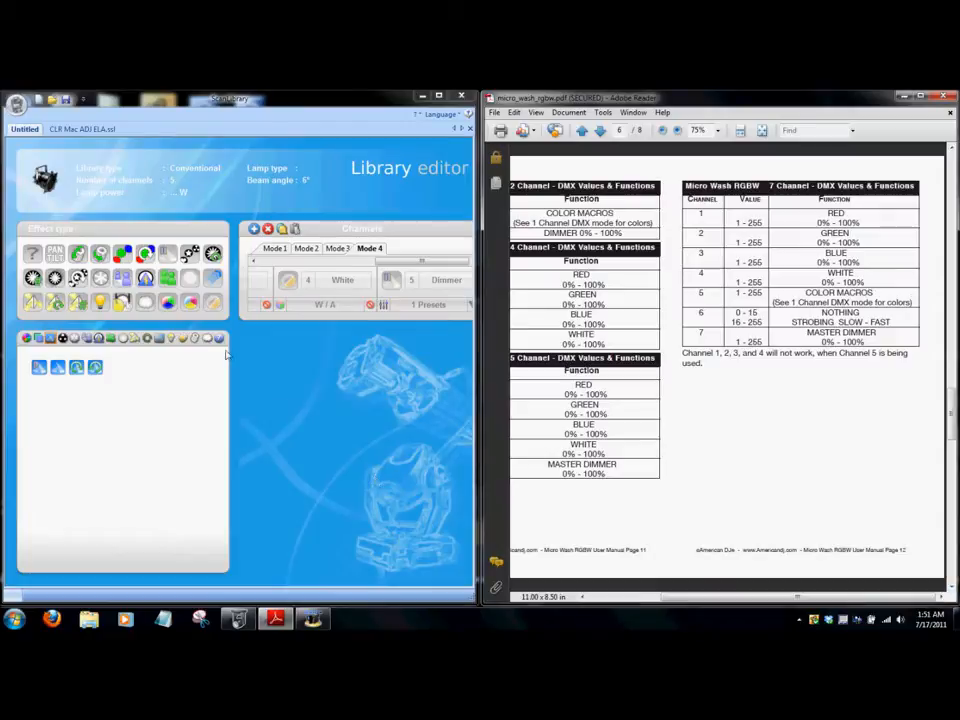
left_click(254, 229)
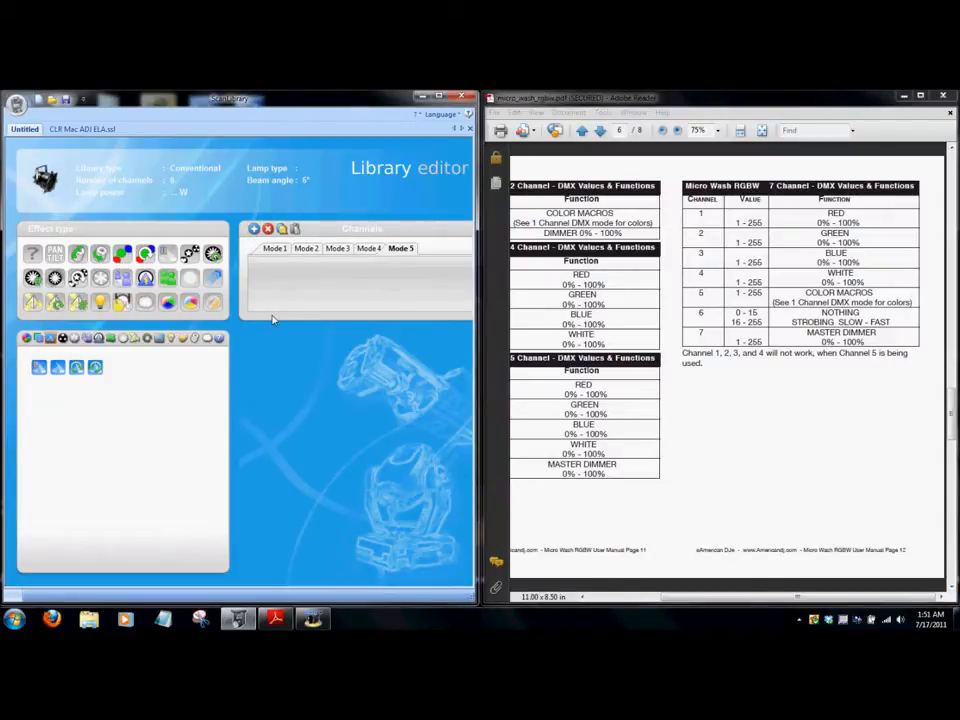
left_click_drag(170, 304, 276, 303)
- Copy the White channel from Mode 4 and paste it as channel 4 of Mode 5
left_click(369, 248)
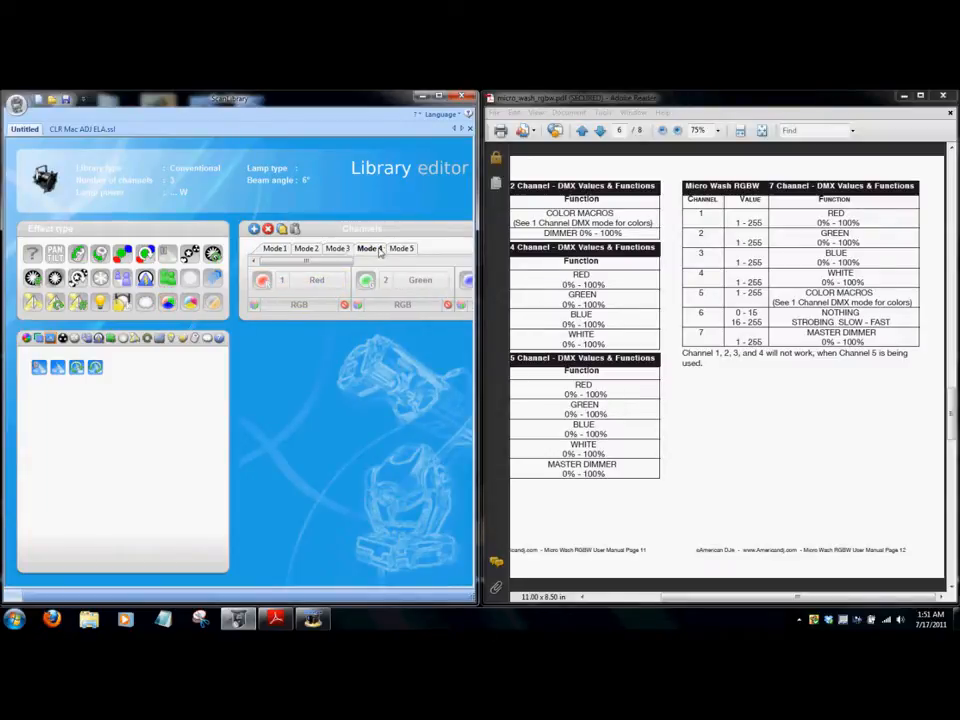
left_click_drag(338, 263, 414, 262)
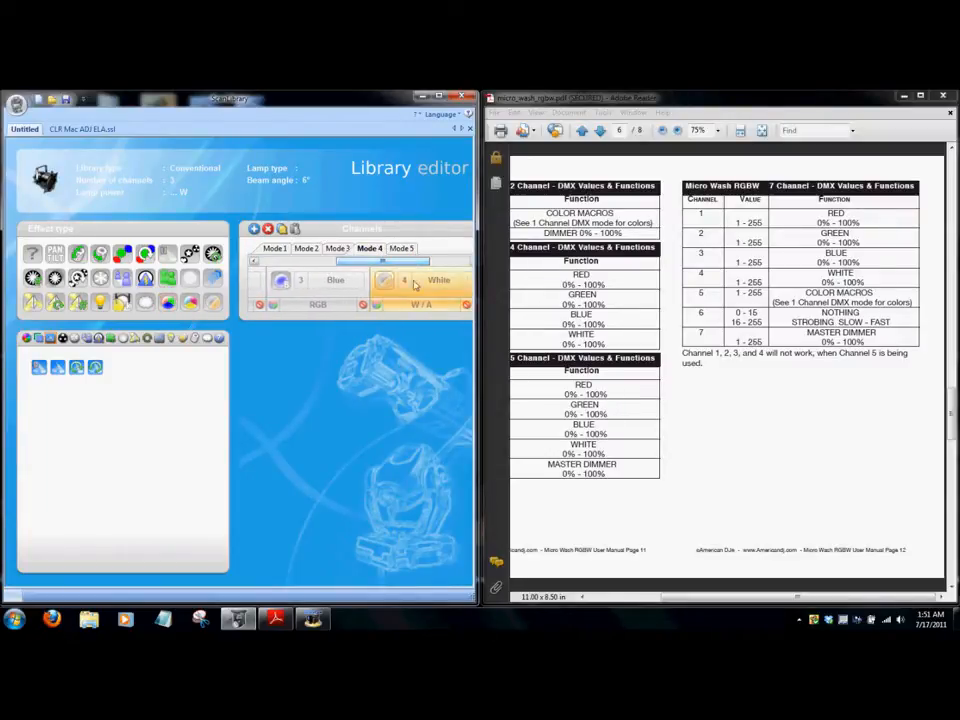
right_click(418, 287)
left_click(446, 321)
left_click(400, 248)
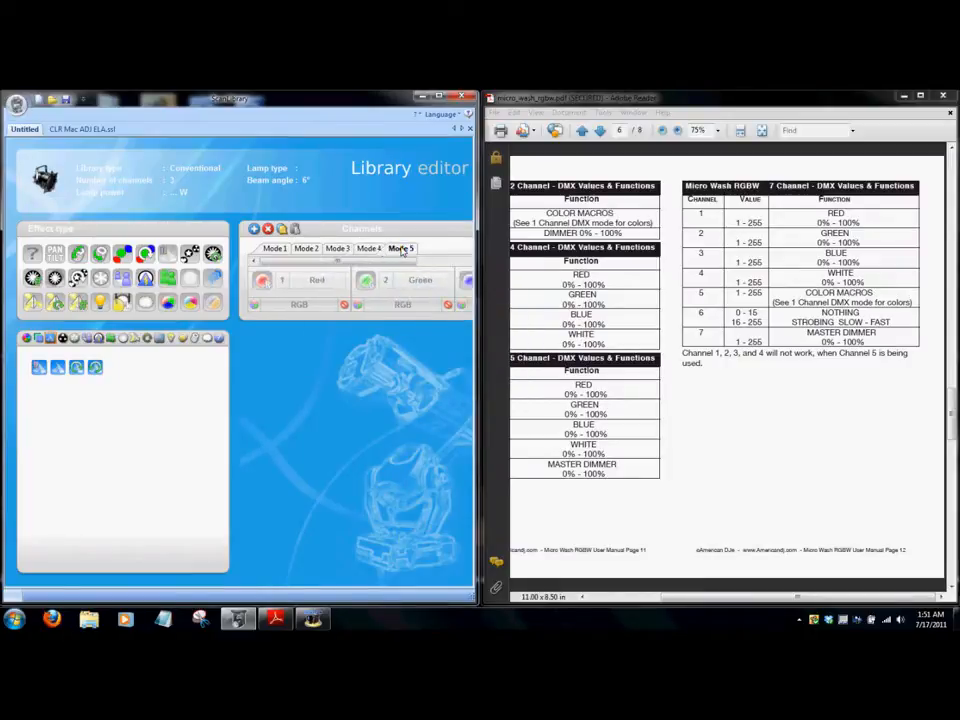
right_click(466, 297)
left_click(491, 341)
left_click_drag(334, 260, 462, 262)
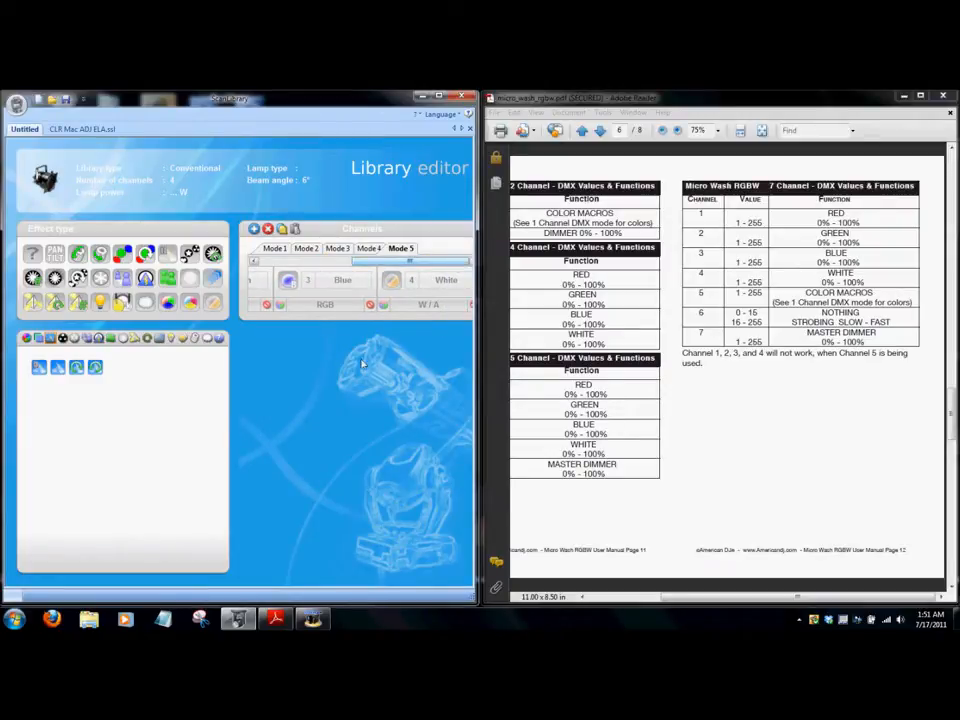
left_click_drag(161, 258, 470, 303)
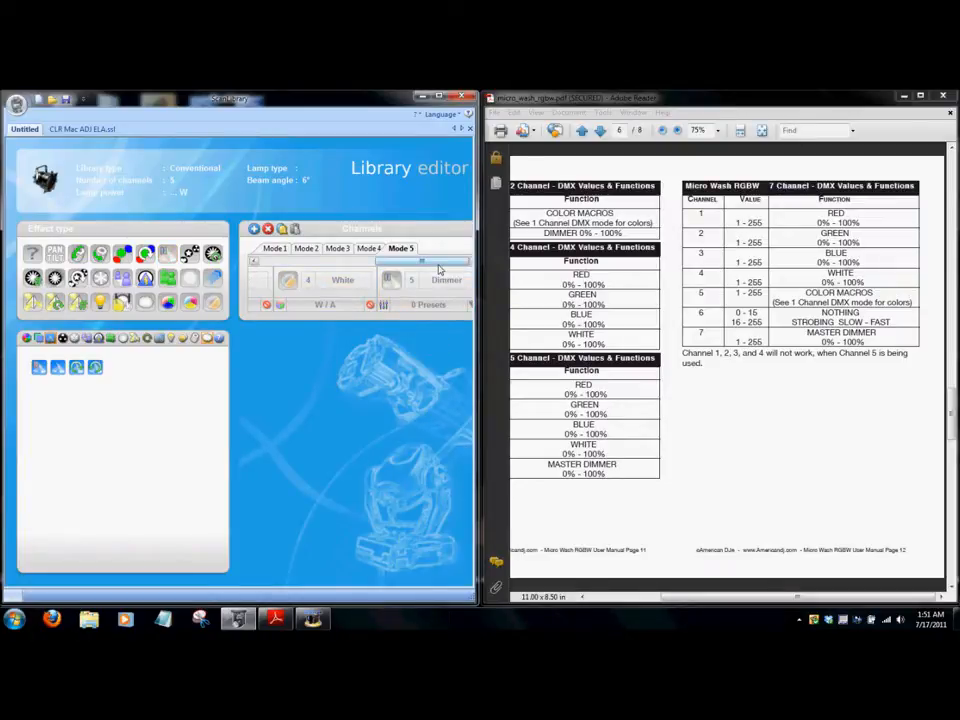
right_click(441, 297)
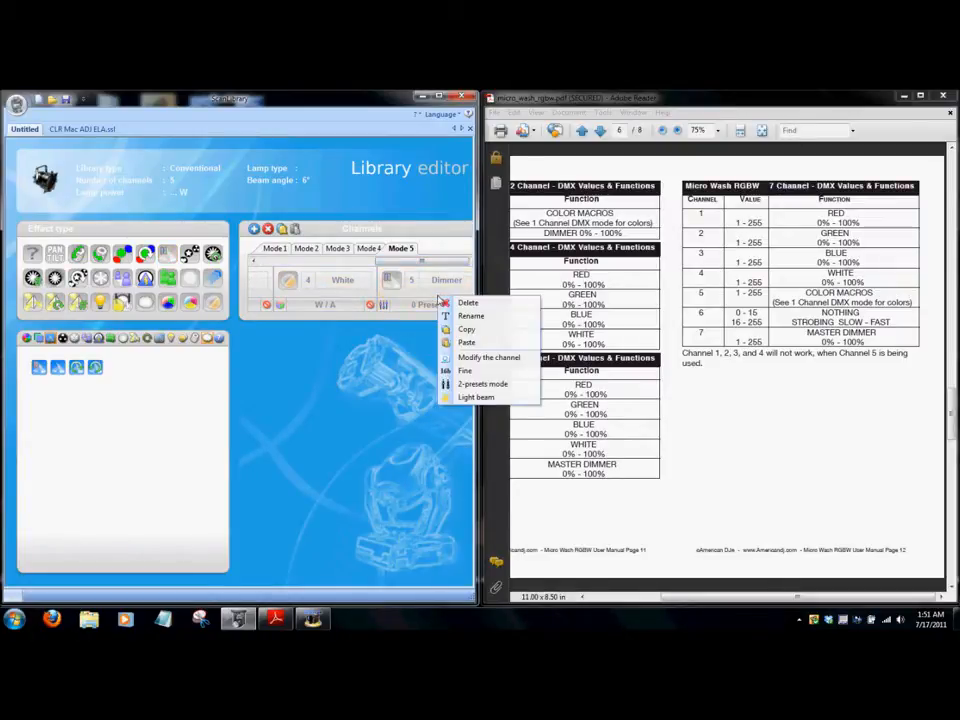
left_click(455, 304)
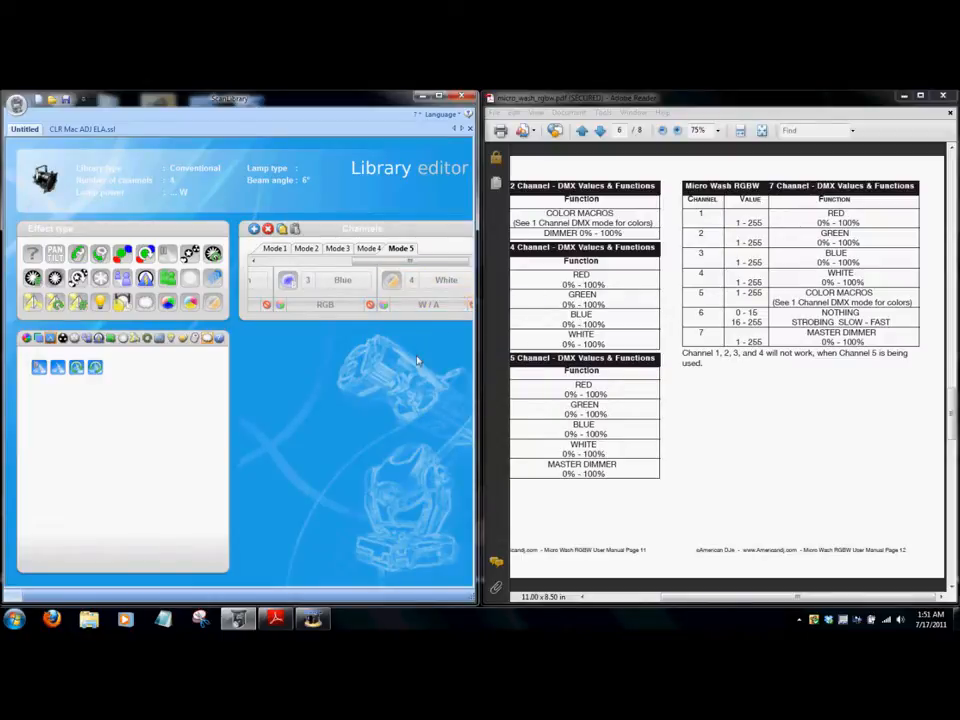
- Copy the Color channel with its presets from Mode 2 and paste it as channel 5 of Mode 5
left_click(306, 248)
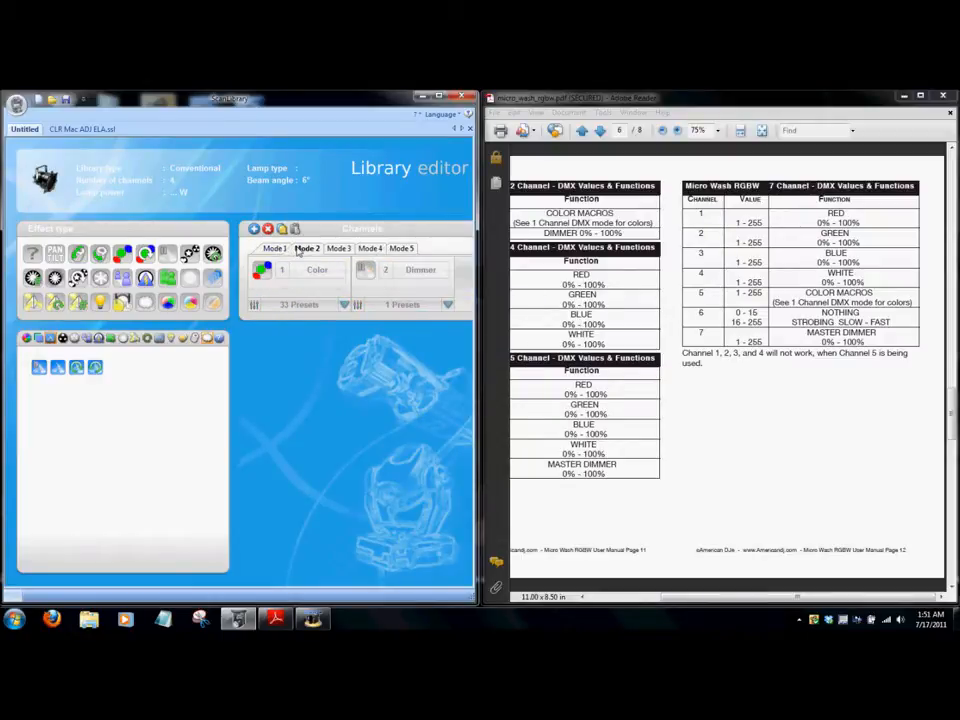
right_click(290, 276)
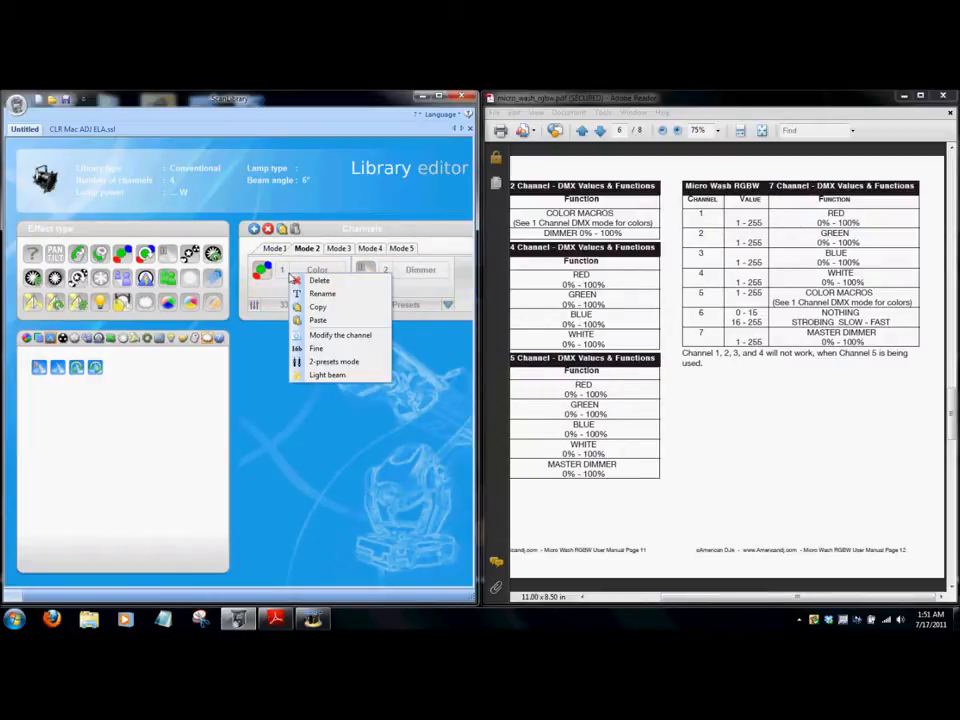
left_click(315, 307)
left_click(399, 248)
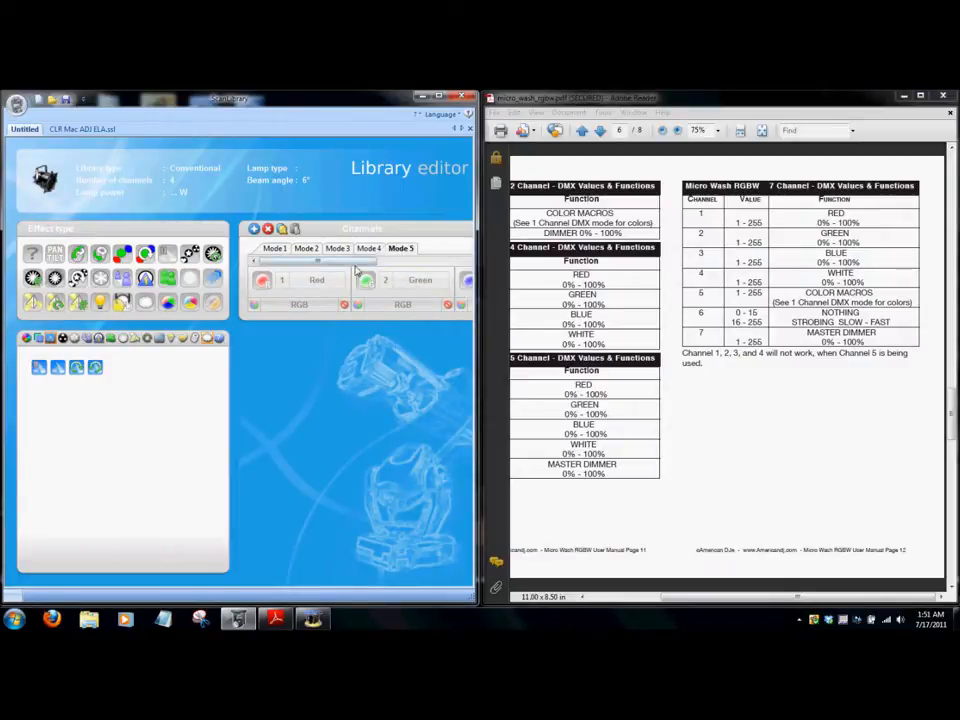
left_click(535, 266)
left_click_drag(535, 266, 480, 263)
right_click(446, 303)
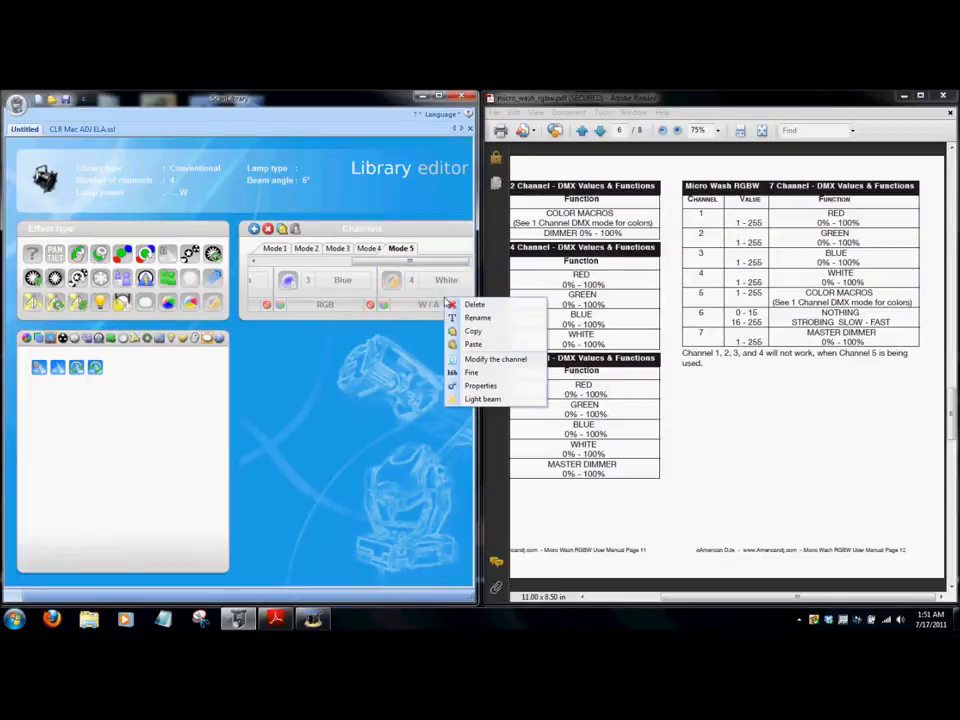
left_click(478, 343)
- Add a Shutter effect as channel 6 of Mode 5 and give it Shutter open and Strobe presets
left_click_drag(347, 258, 494, 263)
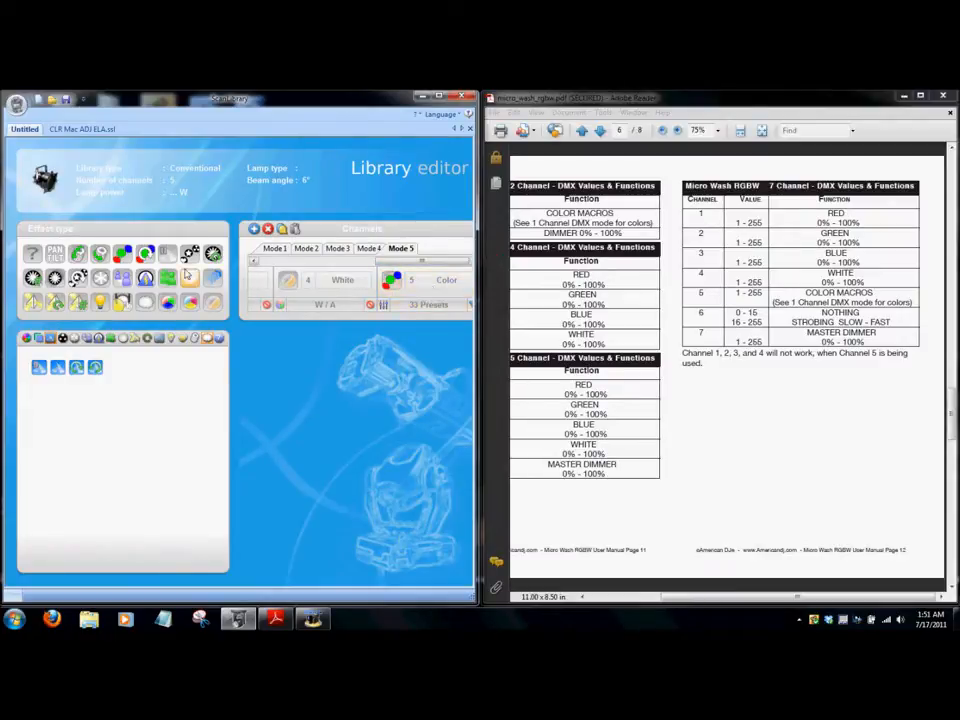
left_click_drag(146, 278, 459, 296)
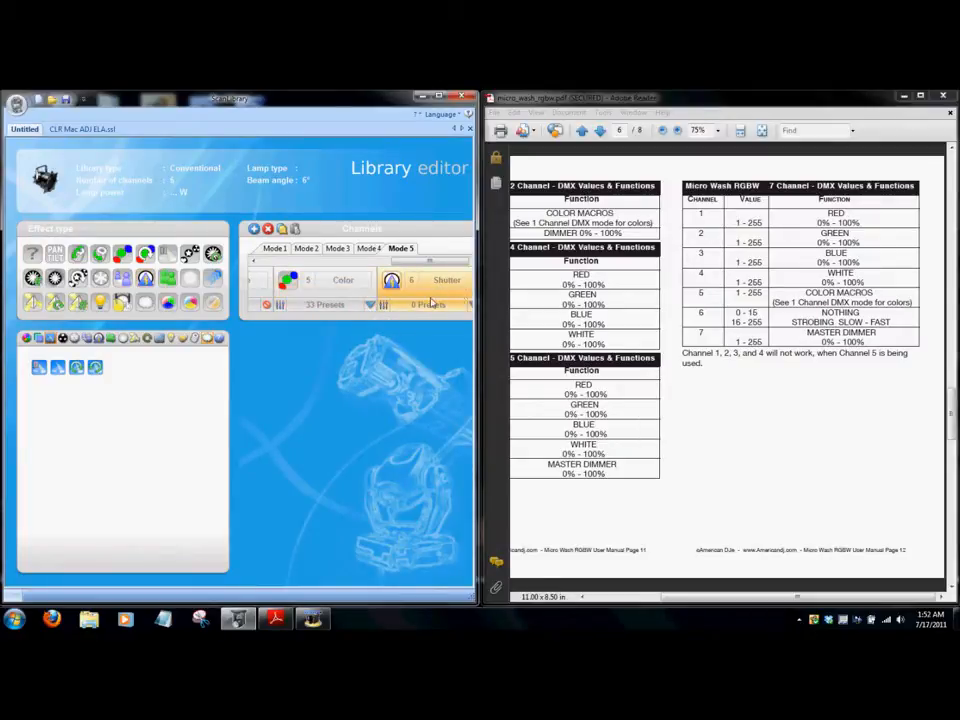
left_click(429, 306)
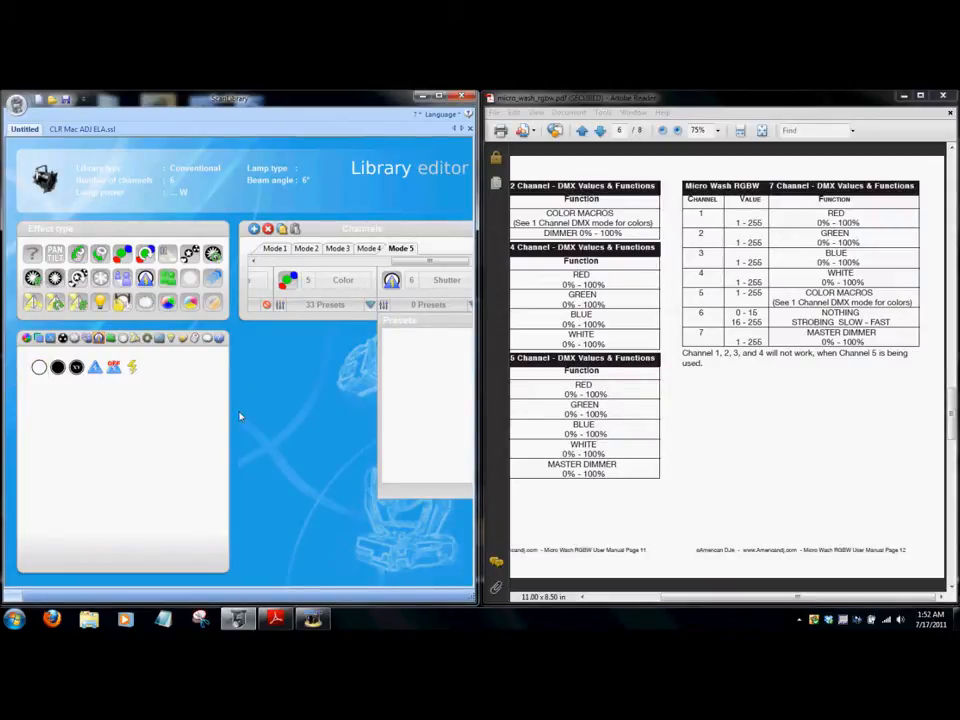
left_click(43, 371)
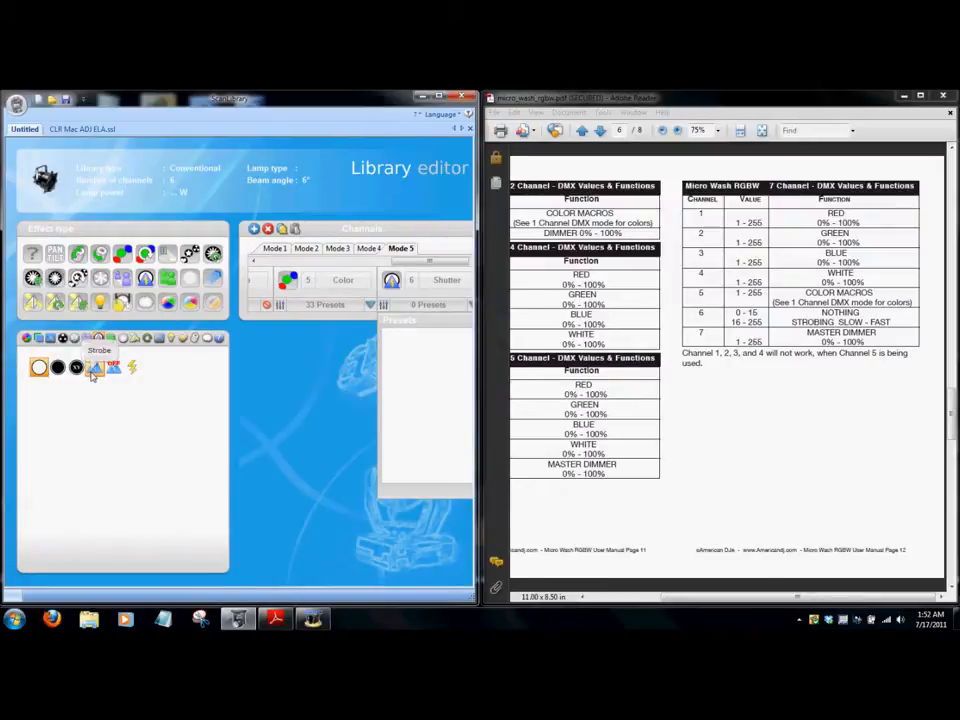
left_click_drag(92, 369, 407, 366)
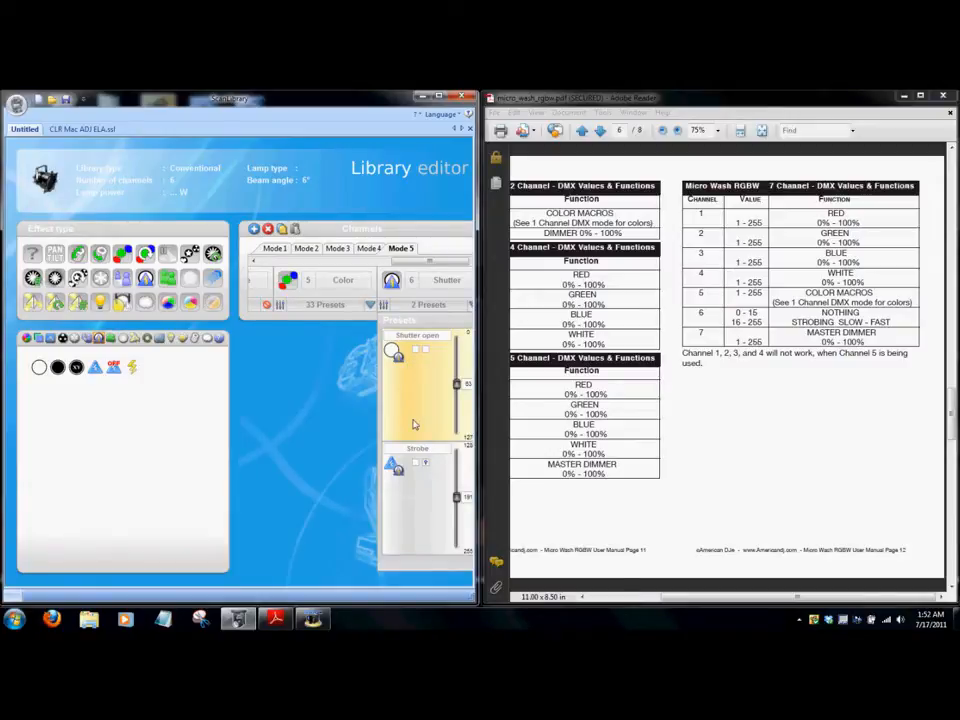
- Set the Shutter open preset's range to 0–15 and the Strobe preset's range to 16–255, and close the preset list
left_click_drag(431, 440, 429, 402)
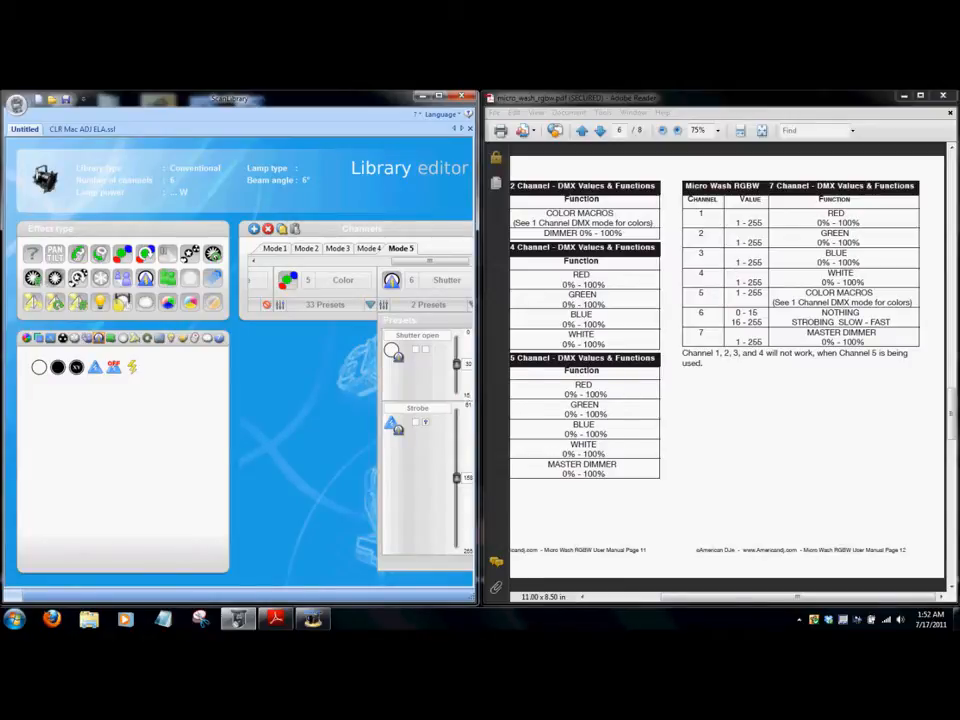
key("Return")
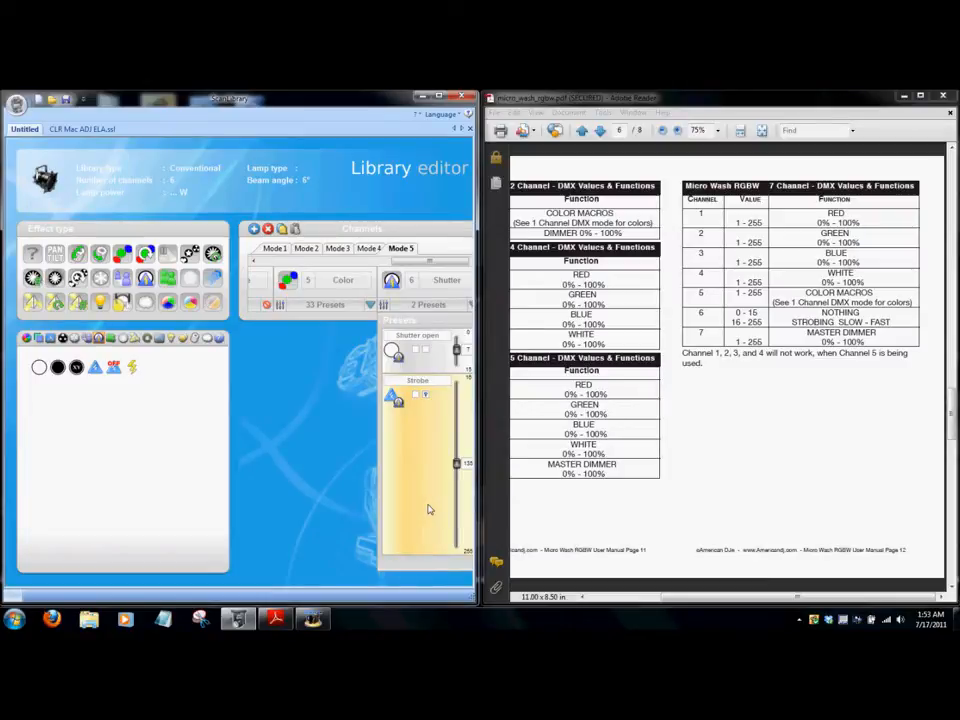
left_click(427, 306)
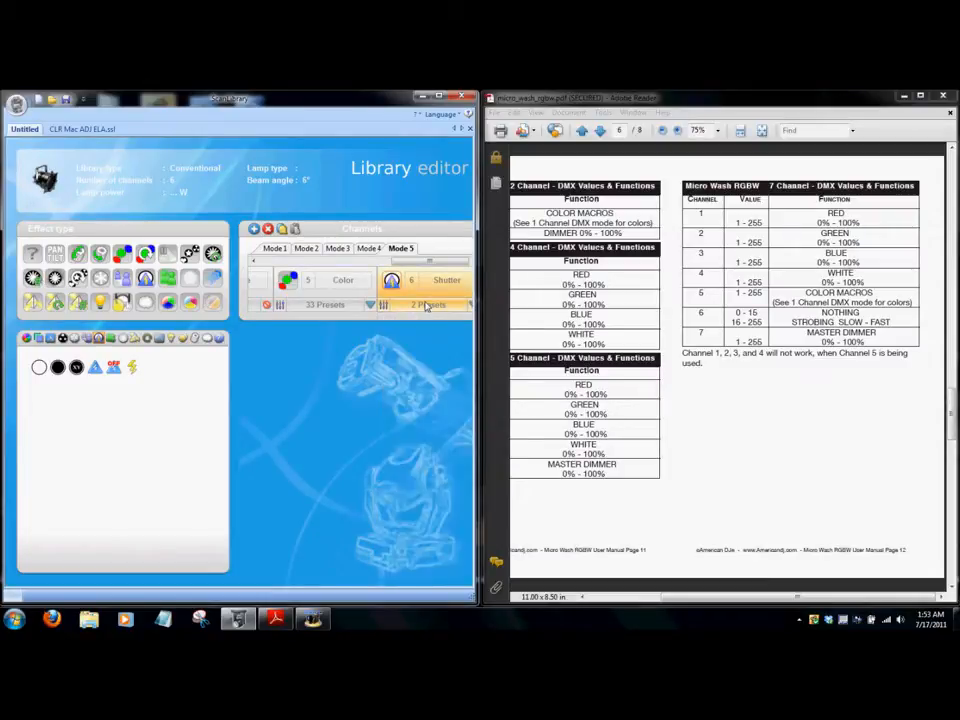
- Copy the Dimmer channel from Mode 4 and paste it as channel 7 of Mode 5
left_click(369, 248)
left_click_drag(340, 265, 460, 262)
right_click(436, 282)
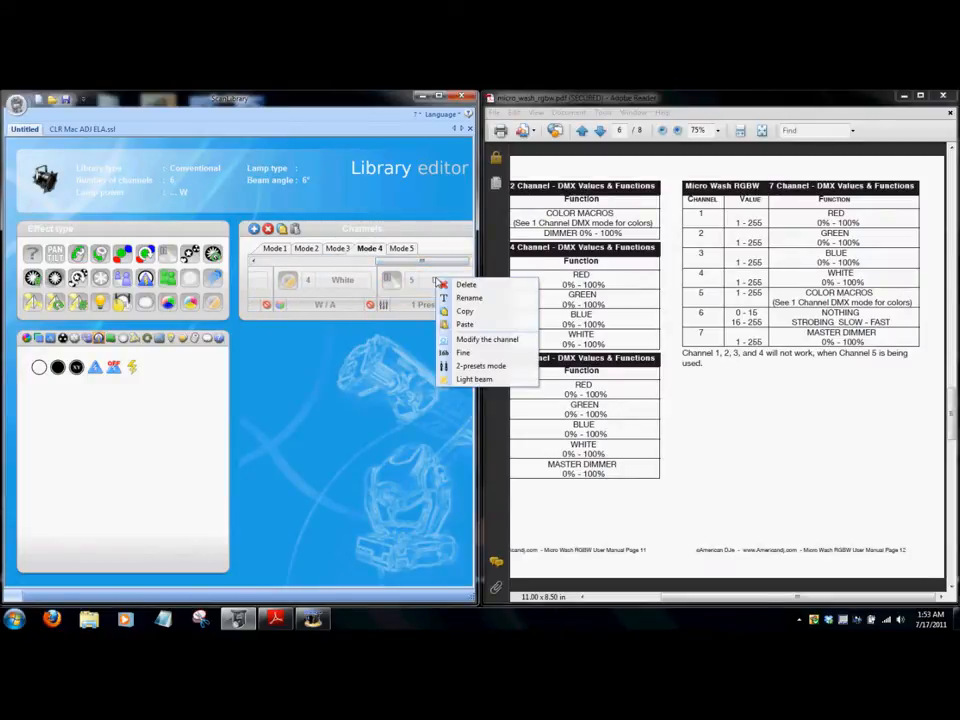
left_click(464, 324)
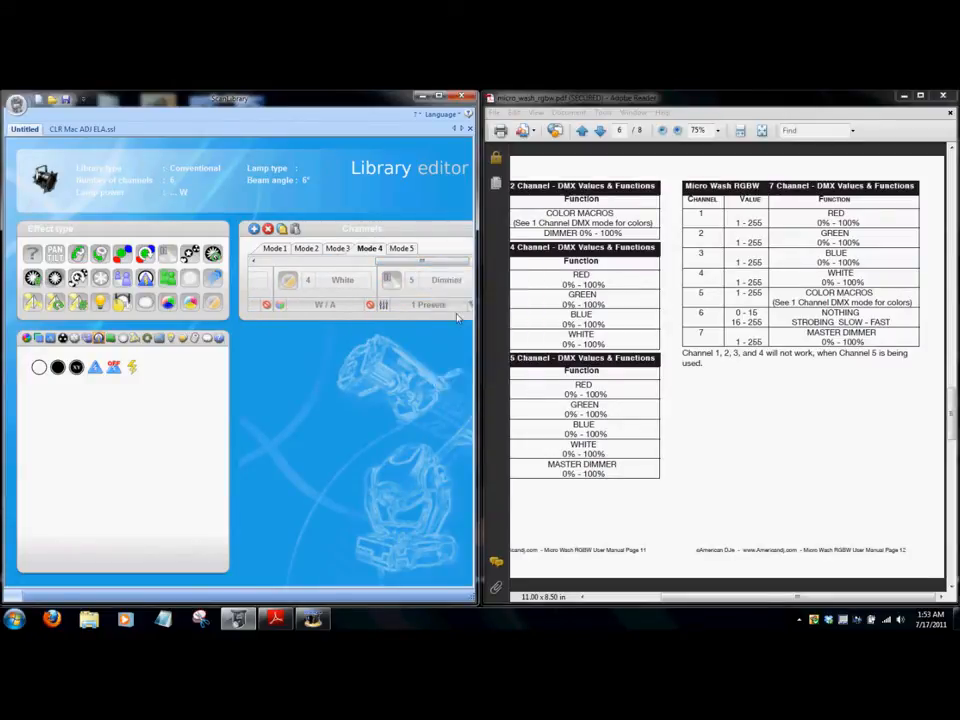
left_click(401, 248)
left_click_drag(321, 261, 453, 262)
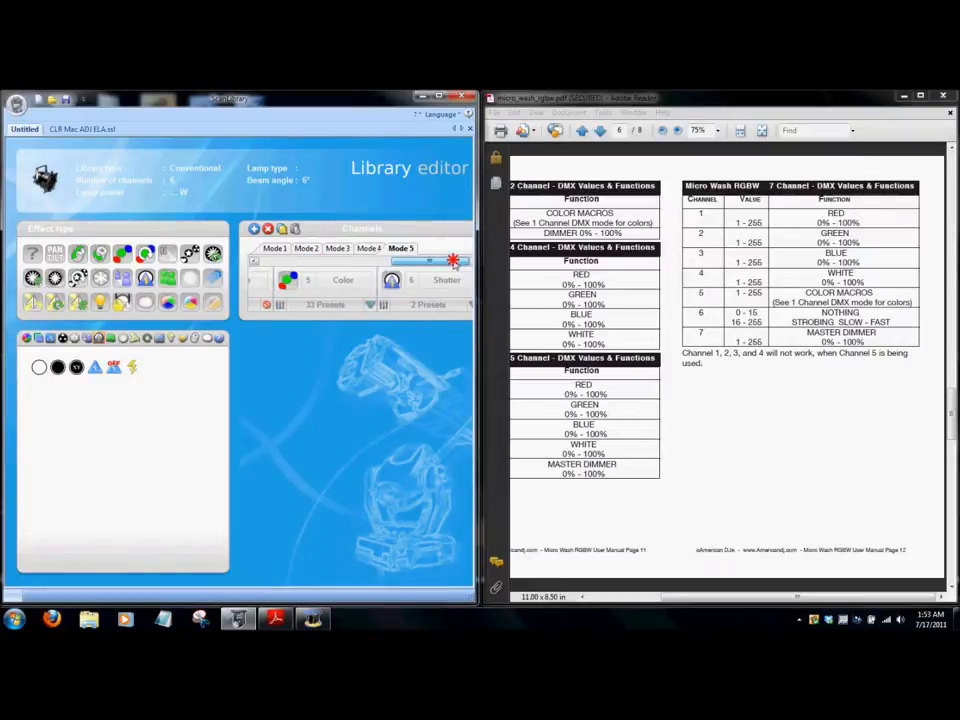
right_click(457, 283)
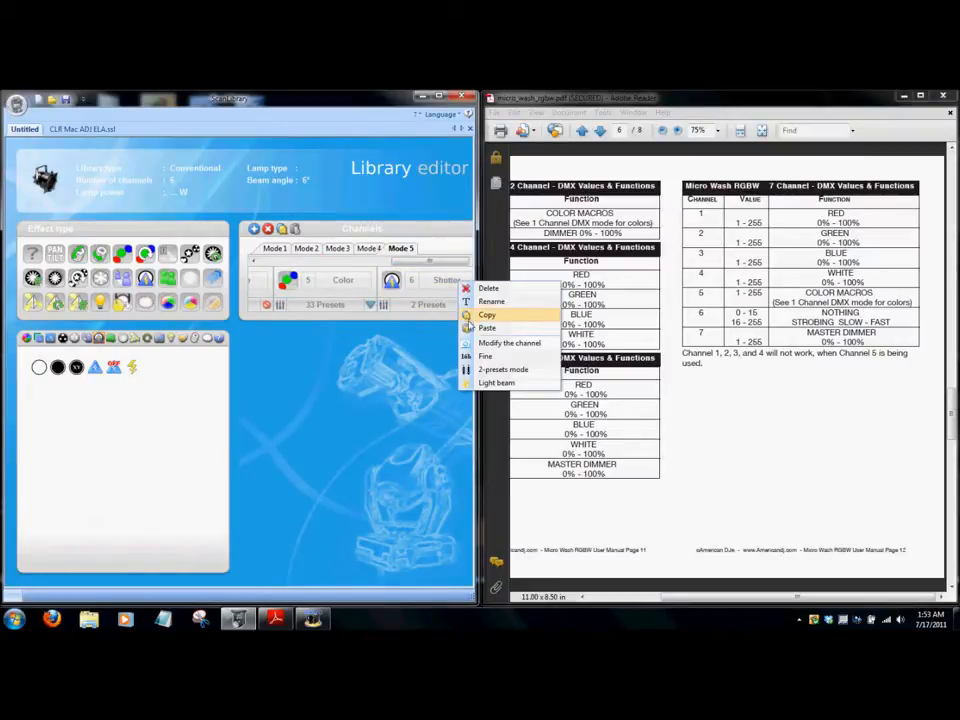
left_click(467, 327)
- Examine the light beam assignment options of the Blue channel in Mode 5 and close them without changes
left_click_drag(281, 267, 322, 262)
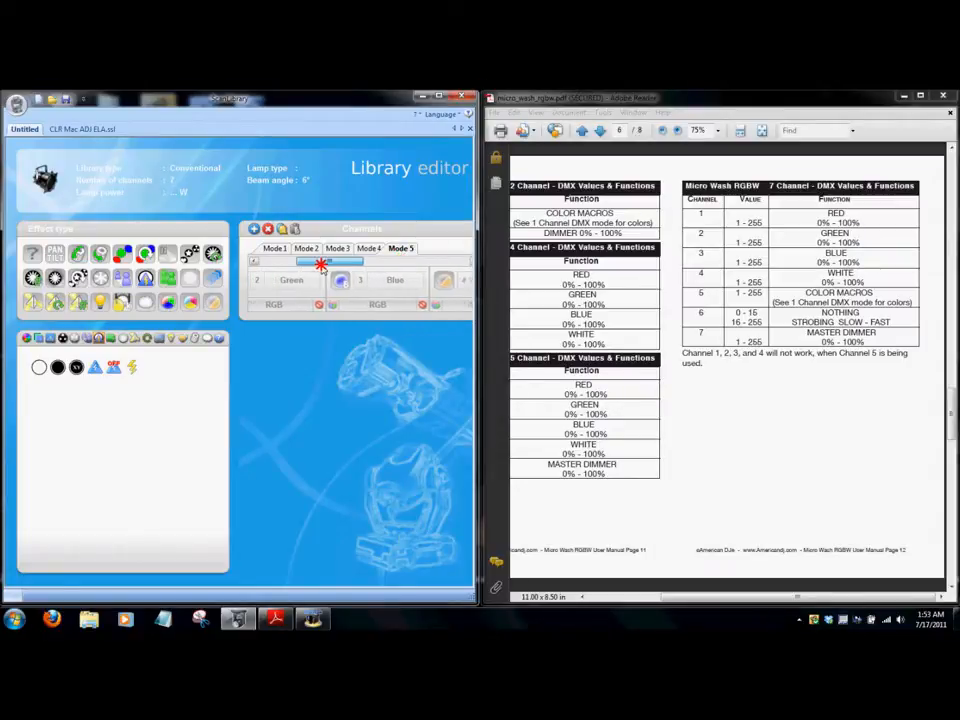
right_click(373, 292)
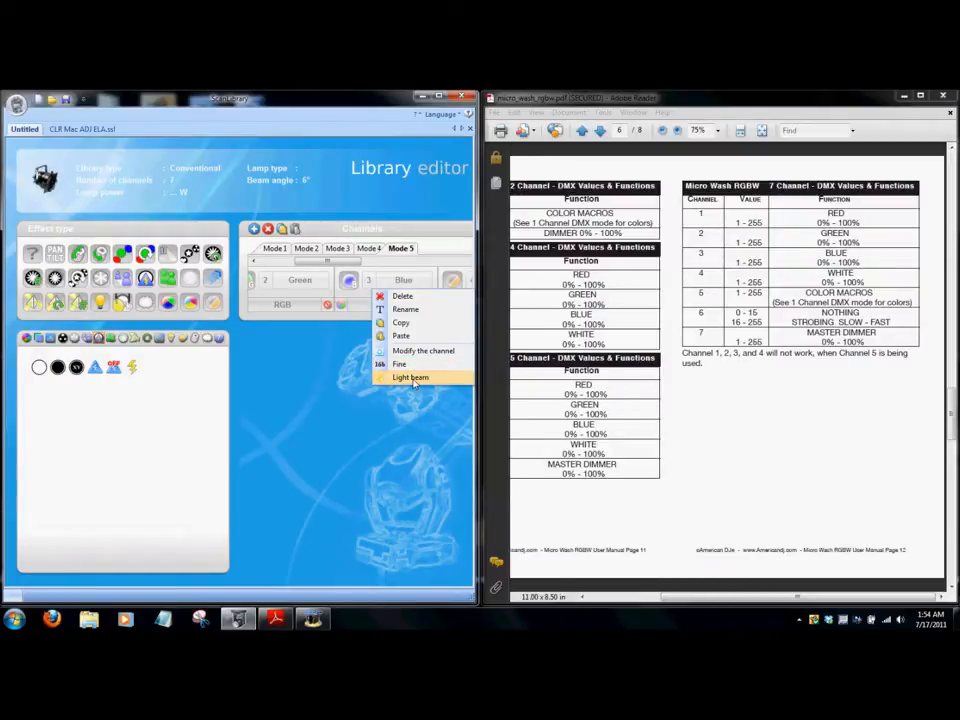
left_click(411, 378)
left_click_drag(246, 299, 304, 336)
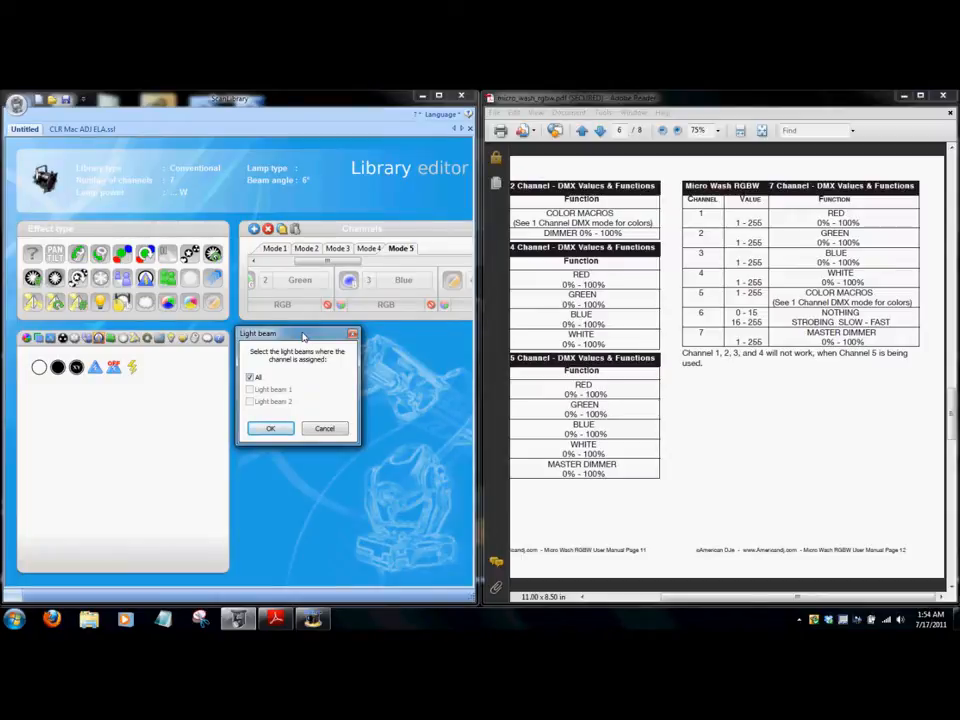
left_click_drag(304, 336, 304, 335)
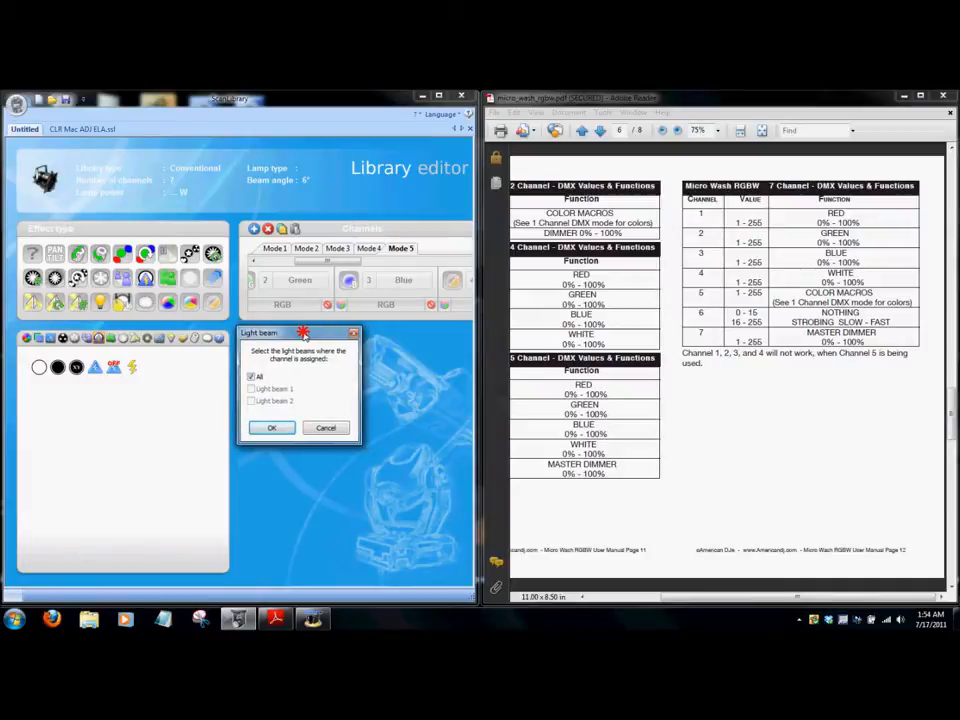
left_click(326, 427)
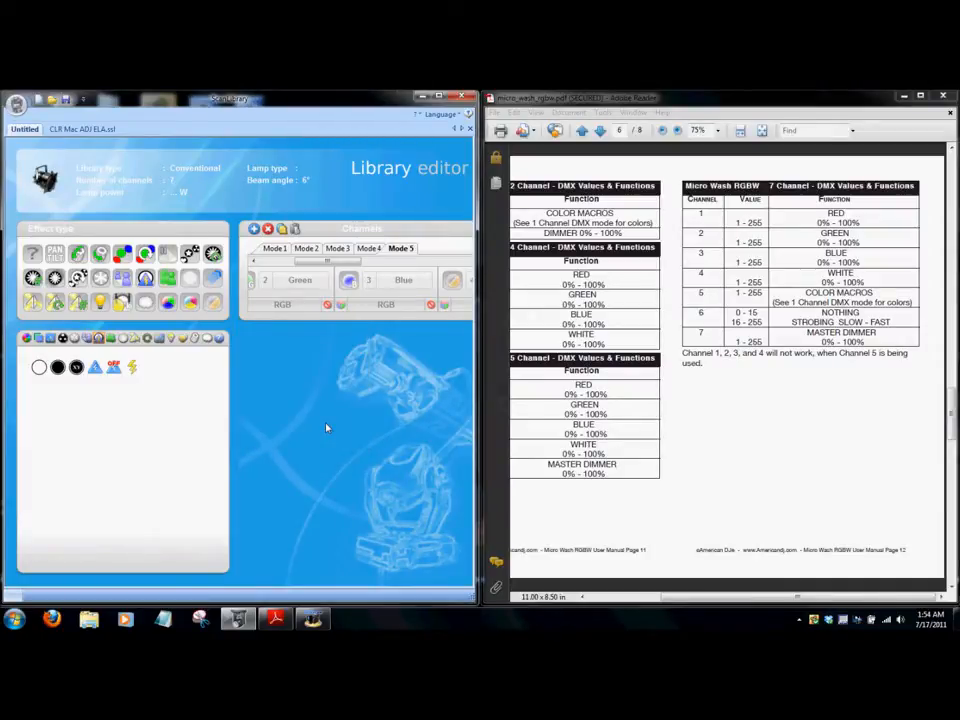
- Examine the channel options of the Shutter channel in Mode 5 and close them without changes
left_click_drag(330, 262, 437, 258)
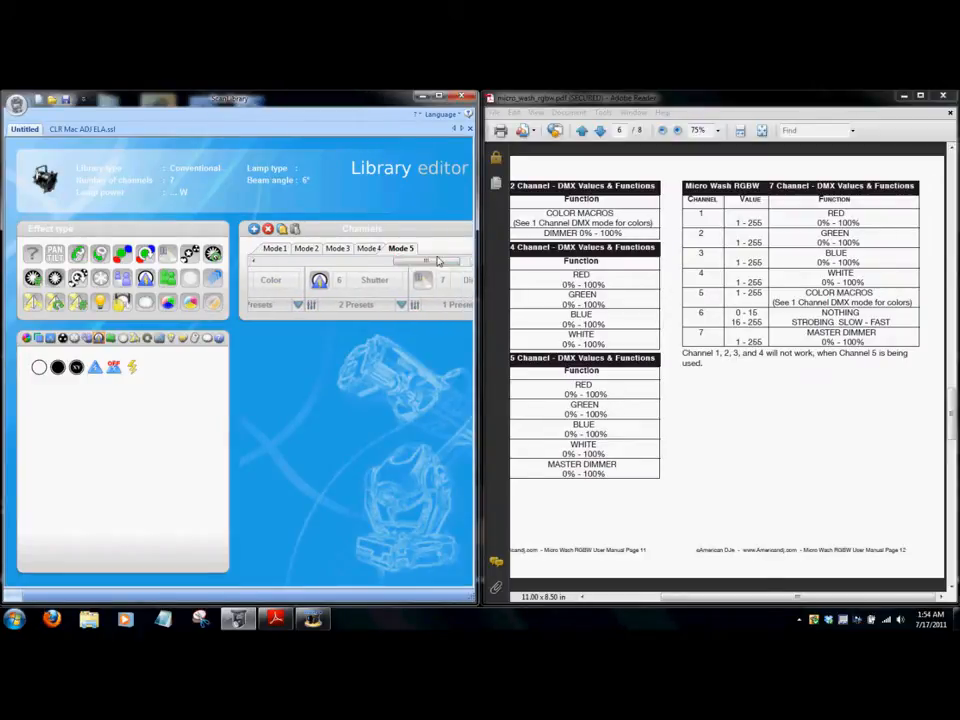
right_click(334, 298)
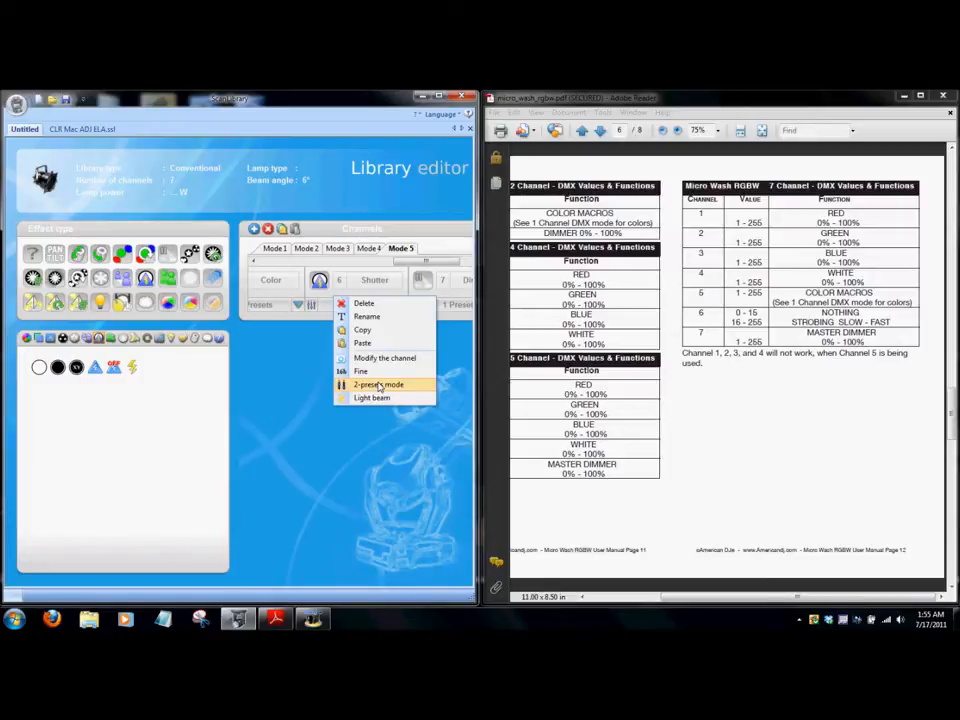
left_click(330, 425)
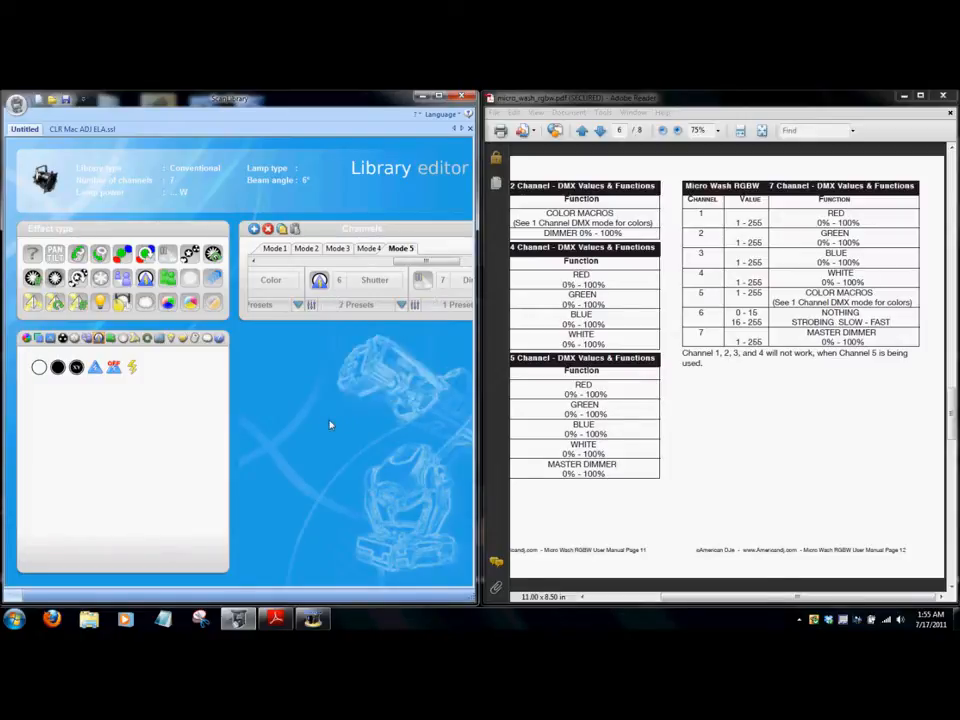
left_click_drag(426, 263, 460, 265)
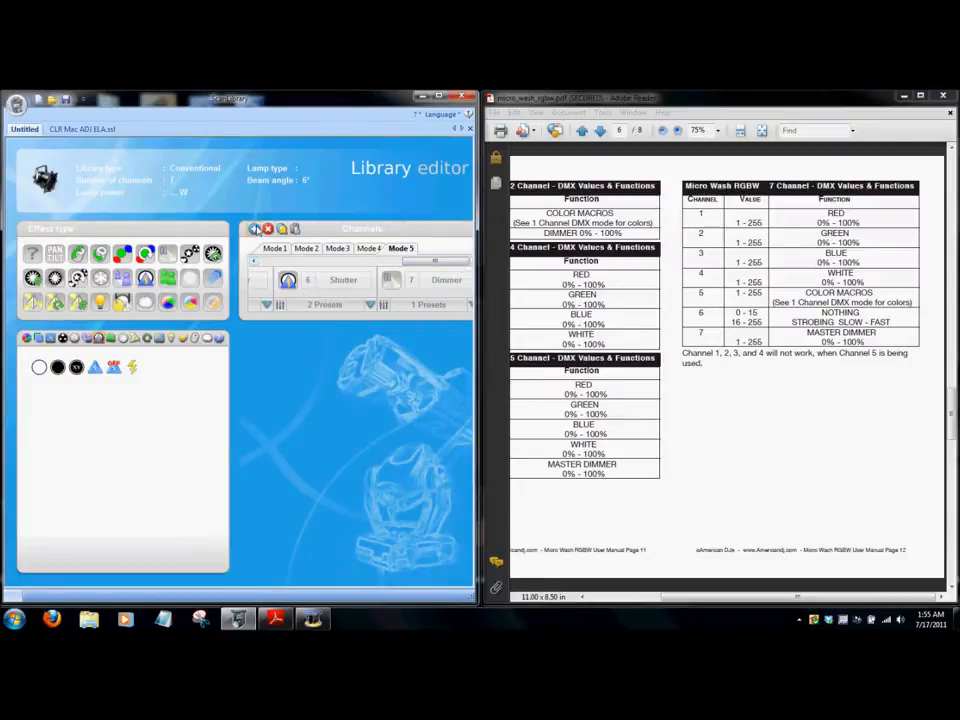
- Add Mode 6 to the fixture and bring the manual's 8 Channel DMX Values & Functions table into view
left_click(254, 229)
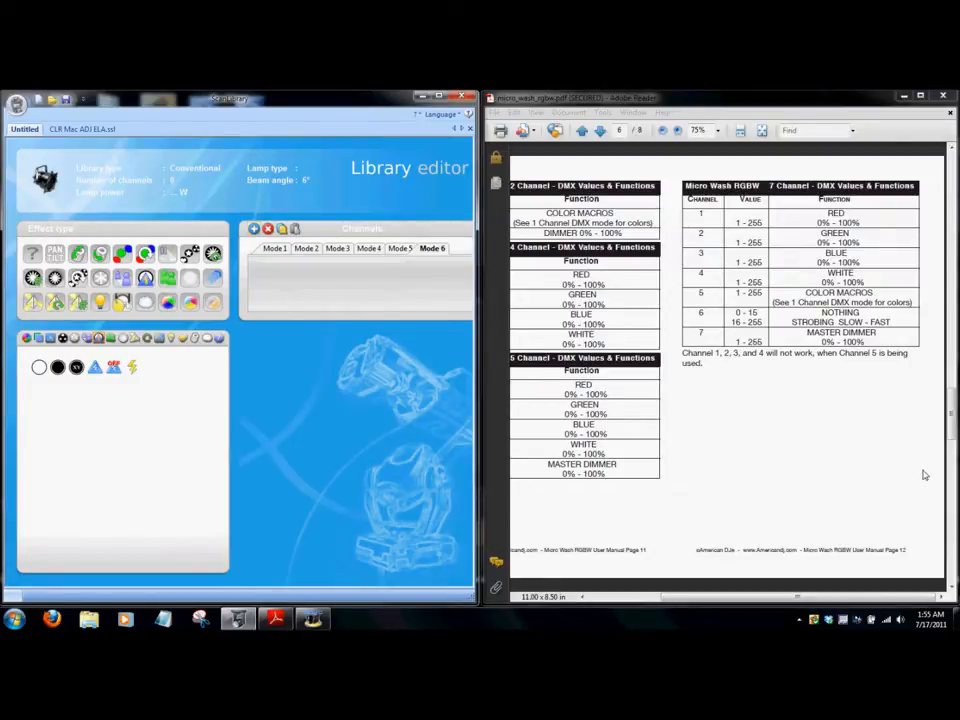
left_click(948, 440)
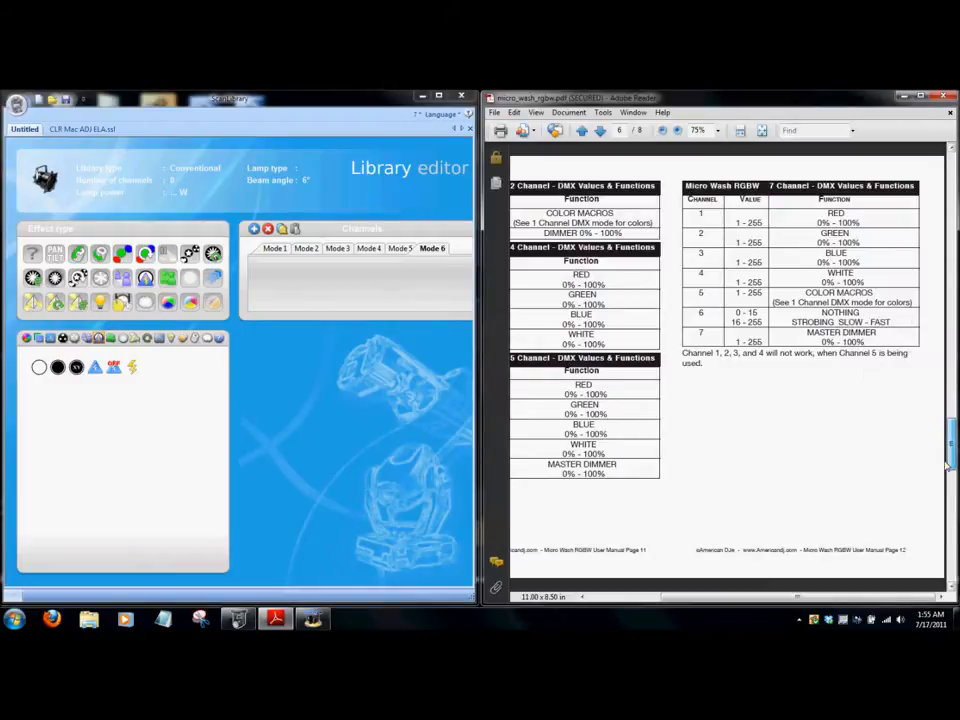
left_click(951, 588)
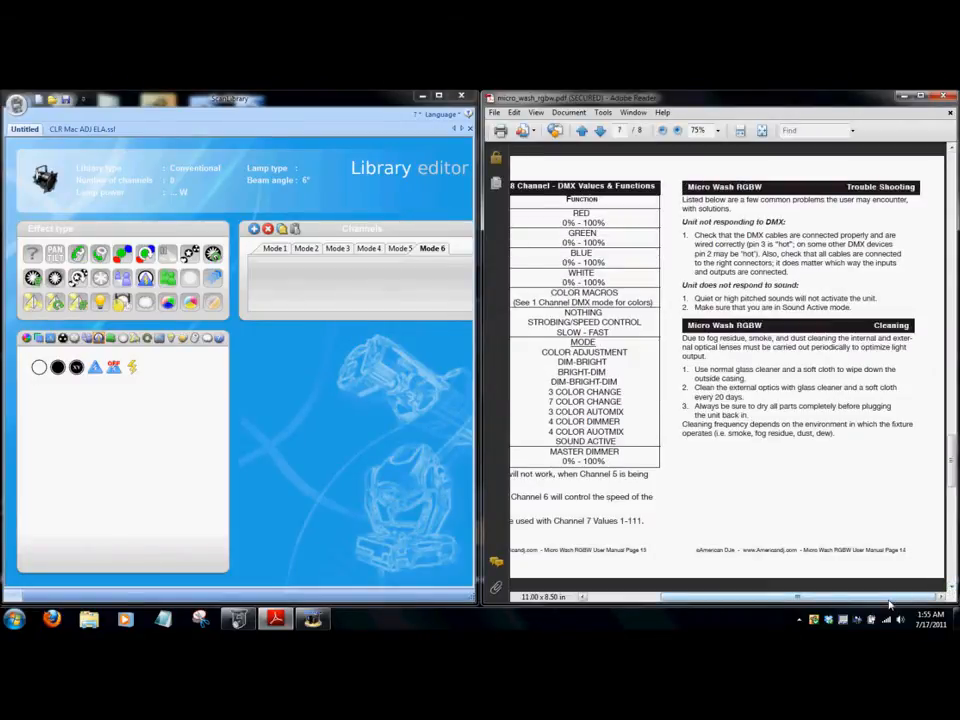
left_click_drag(889, 600, 773, 591)
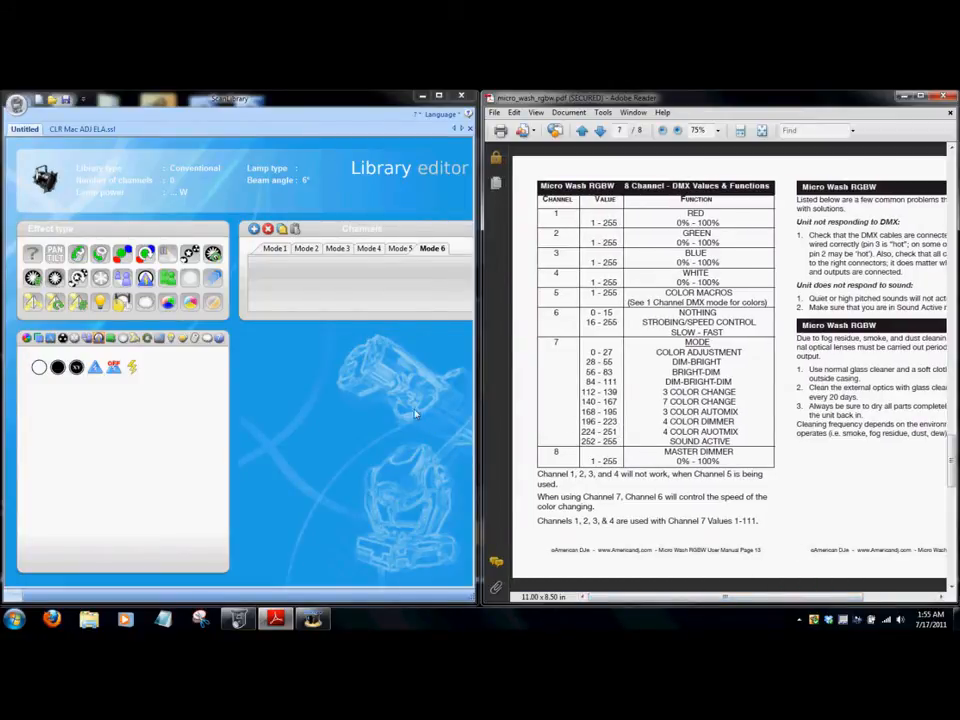
- Add an RGB effect as channels 1–3 of Mode 6 and paste the White channel from Mode 3 as channel 4
left_click_drag(168, 302, 305, 358)
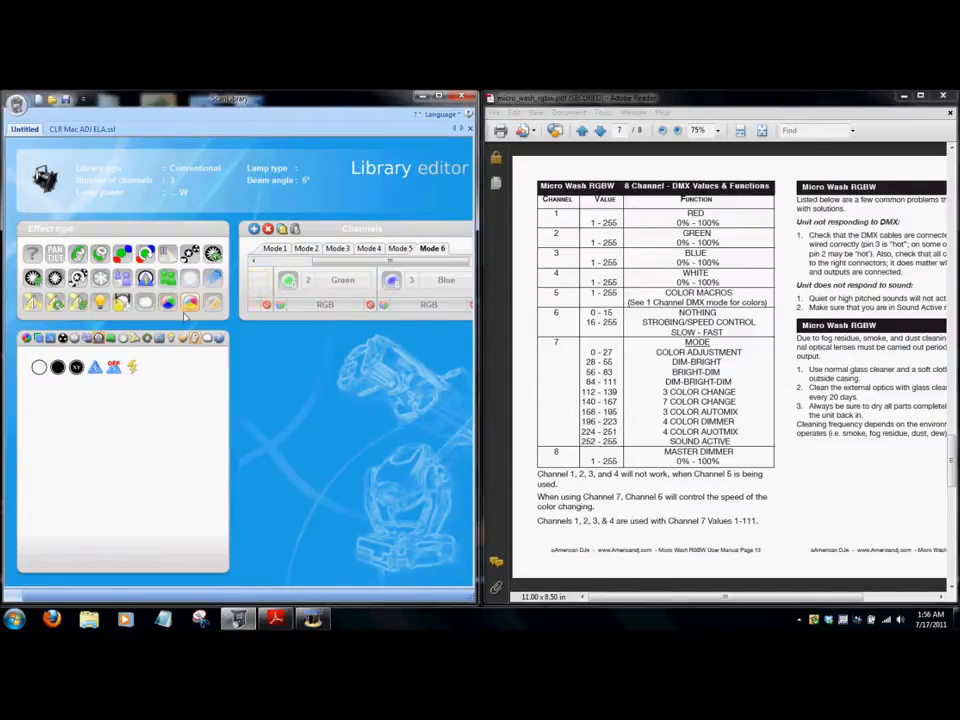
left_click(338, 250)
left_click_drag(338, 261, 418, 262)
right_click(437, 281)
left_click(458, 310)
left_click(432, 250)
left_click_drag(338, 261, 480, 265)
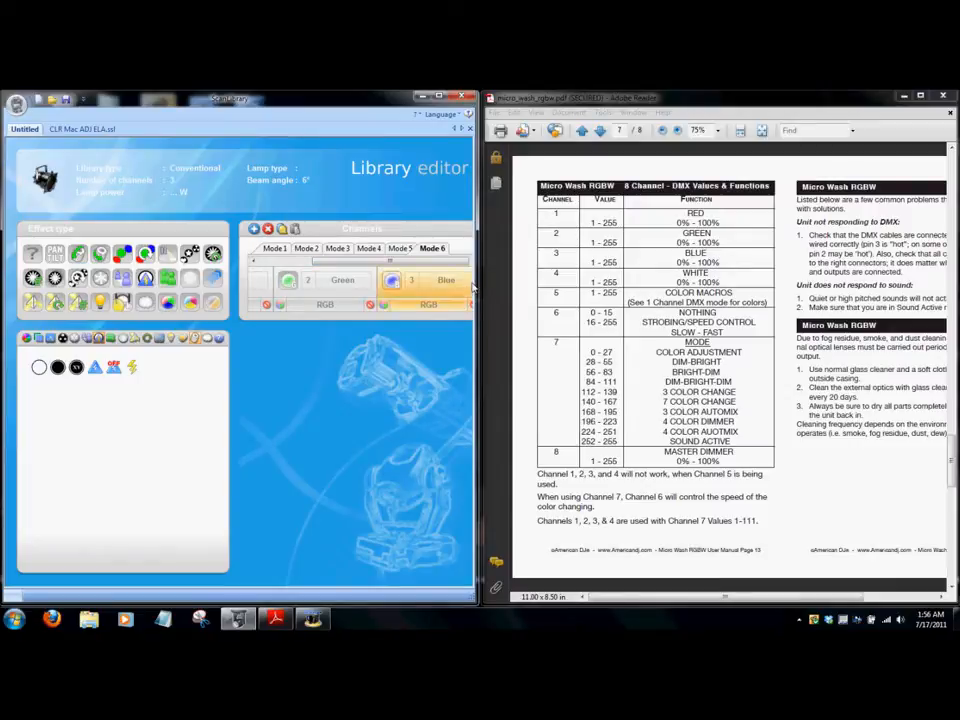
right_click(476, 283)
left_click(492, 330)
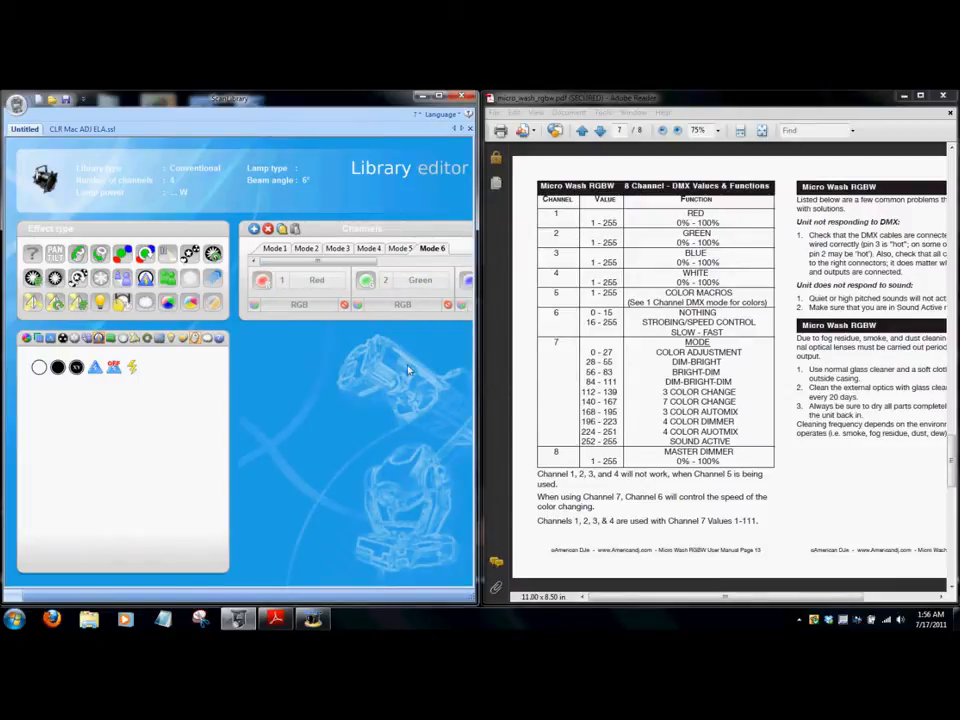
left_click(328, 289)
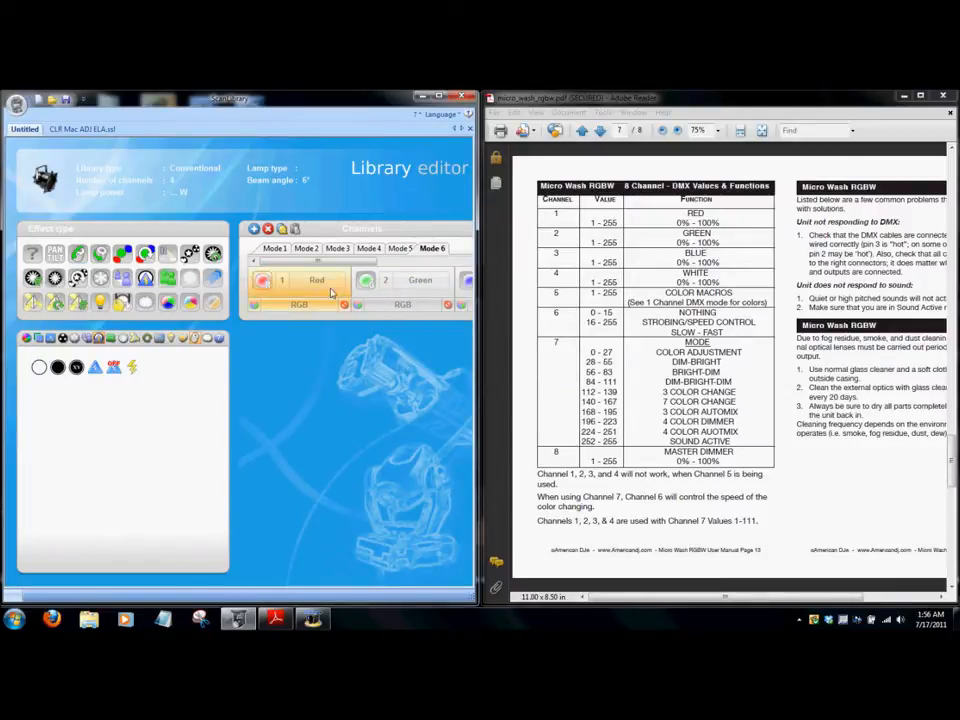
left_click_drag(331, 262, 457, 263)
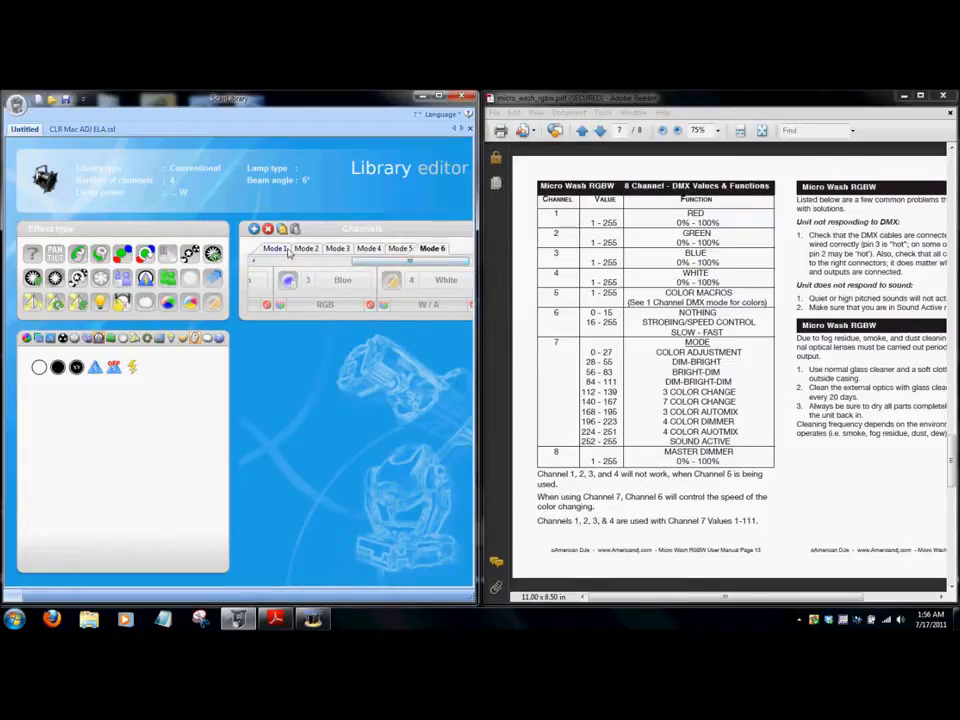
- Copy the Color channel from Mode 2 and paste it as channel 5 of Mode 6
left_click(275, 248)
left_click(312, 251)
right_click(302, 275)
left_click(322, 310)
left_click(432, 248)
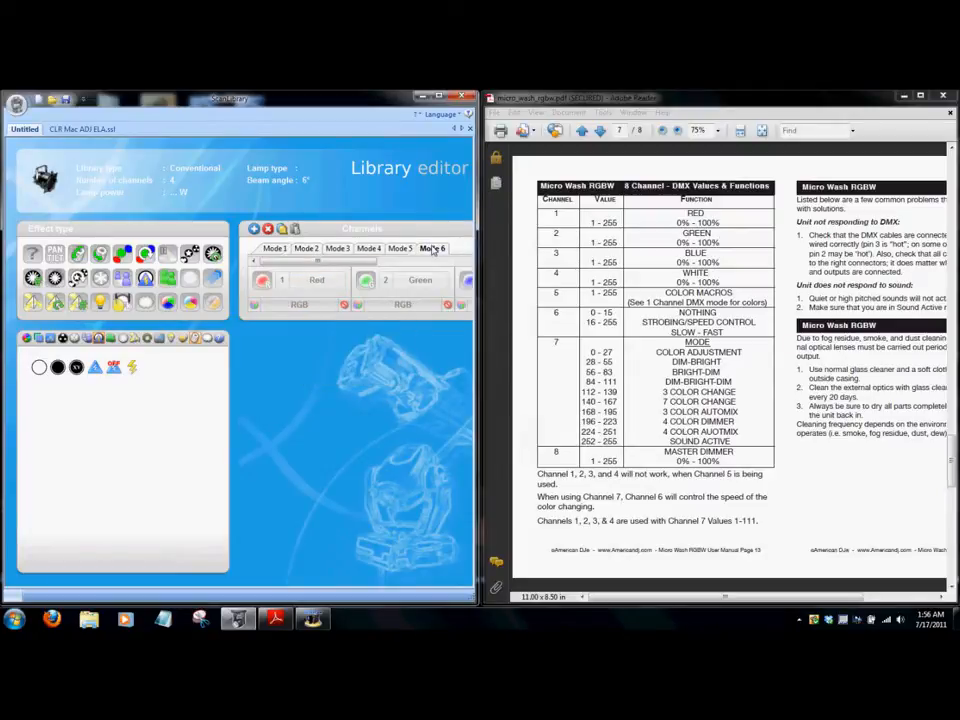
scroll(428, 272, "down", 2)
right_click(469, 280)
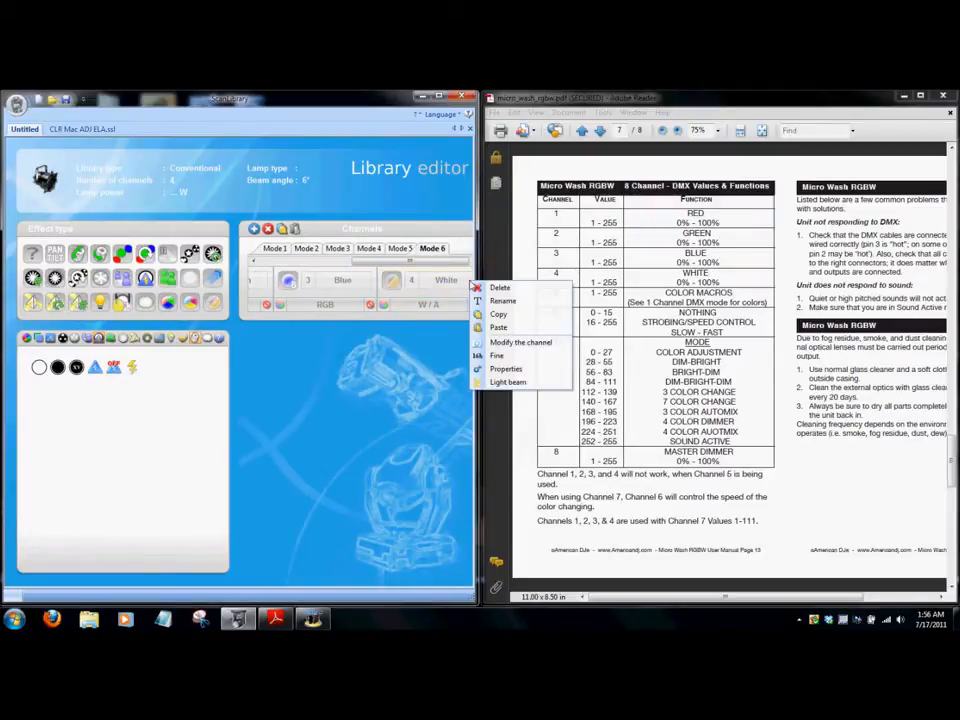
left_click(488, 327)
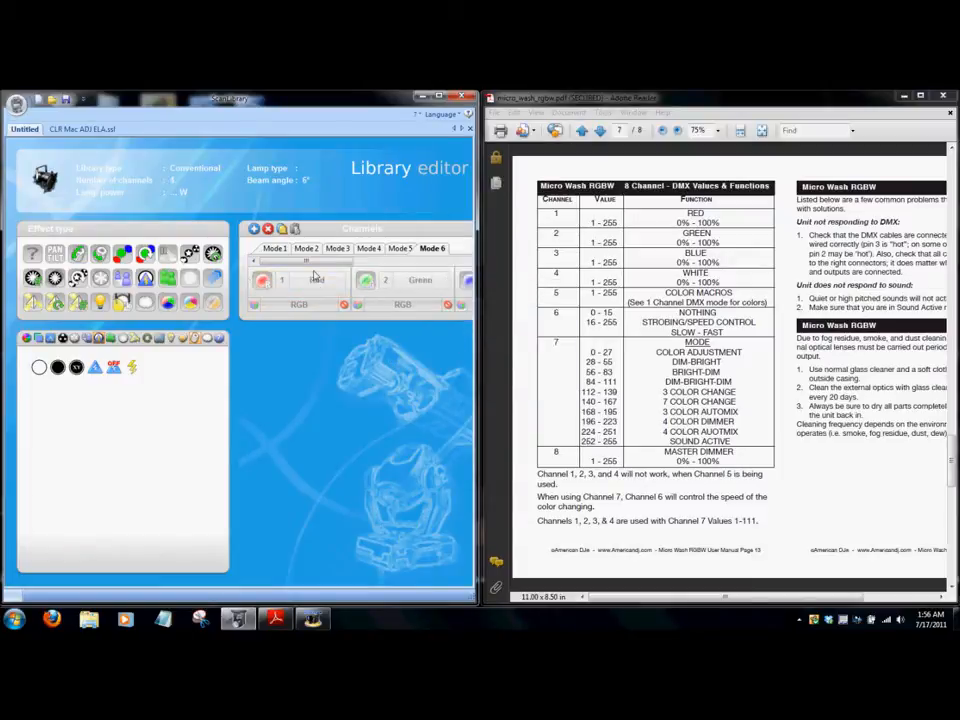
scroll(445, 256, "down", 3)
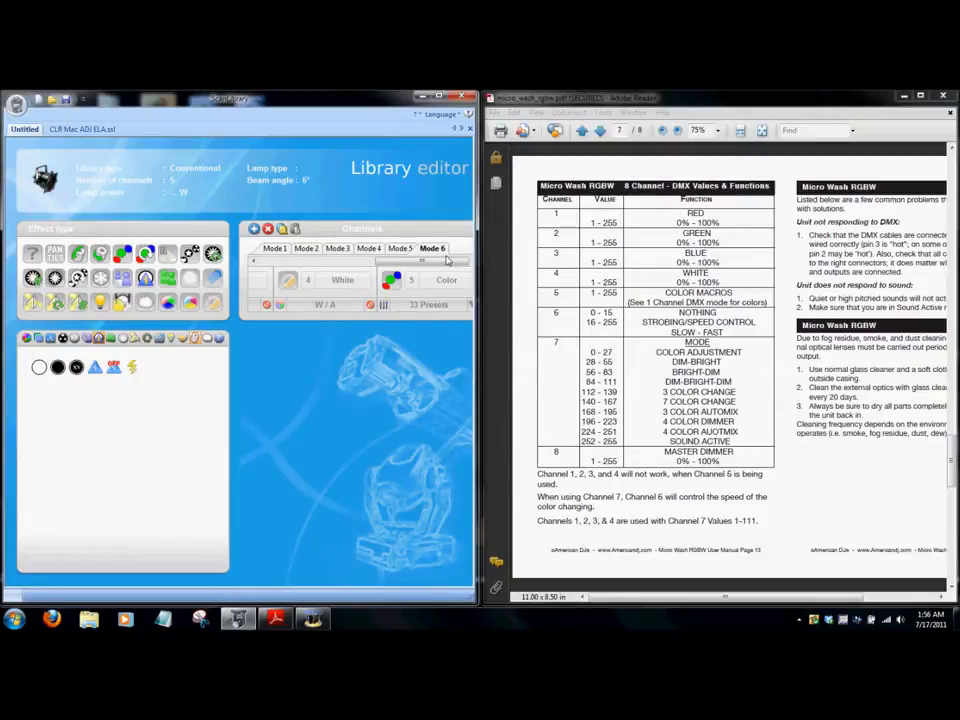
- Copy the Shutter channel from Mode 5 and paste it as channel 6 of Mode 6
left_click(399, 250)
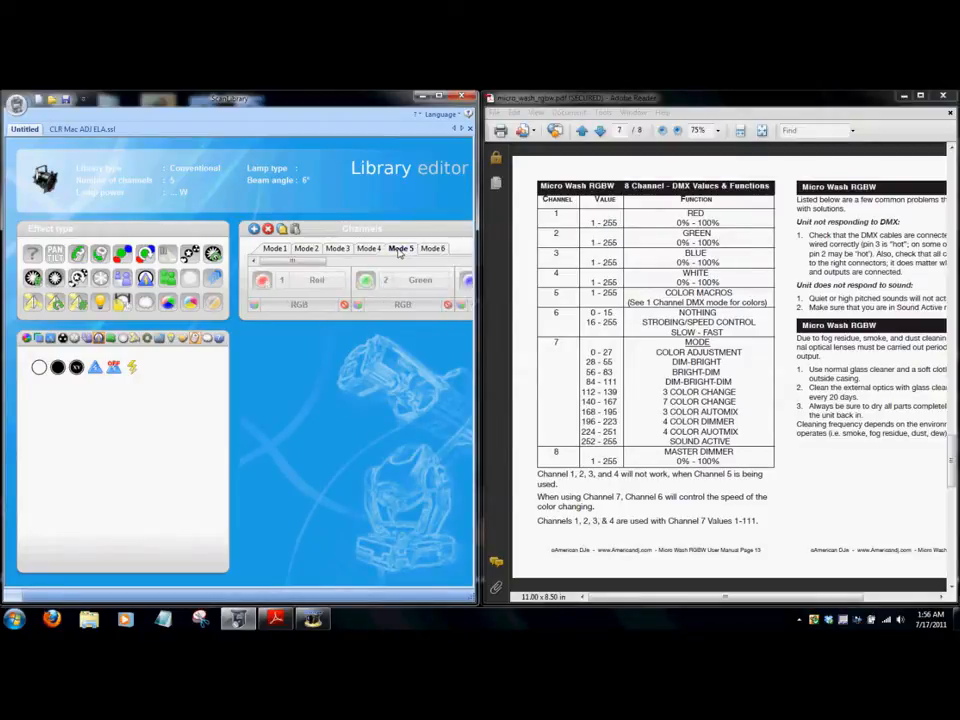
left_click_drag(290, 261, 474, 265)
left_click(327, 286)
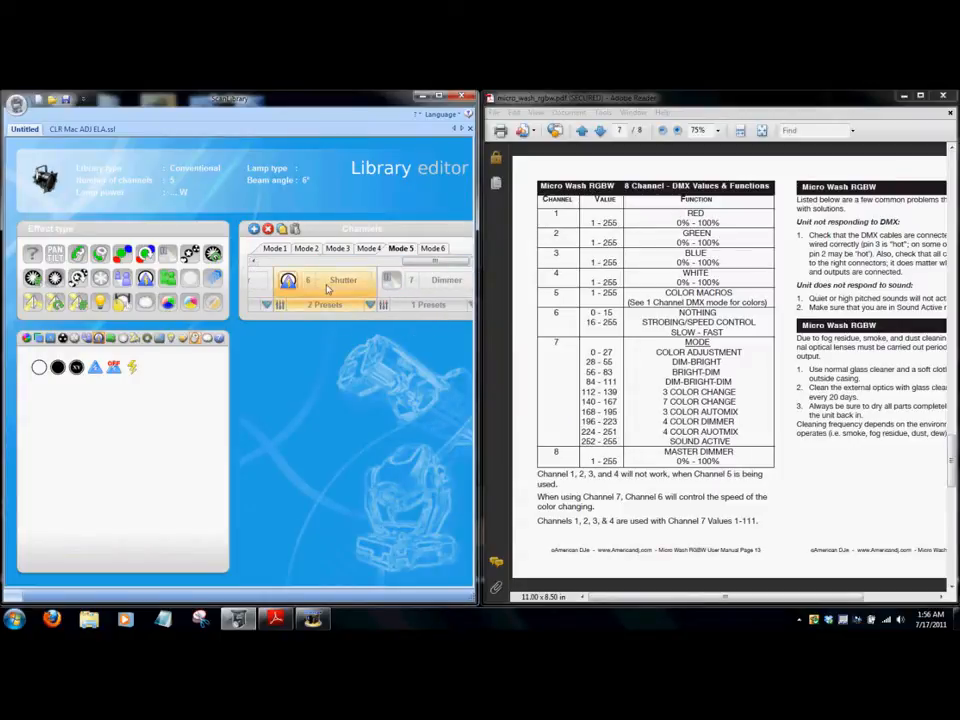
right_click(327, 288)
left_click(357, 315)
left_click(432, 250)
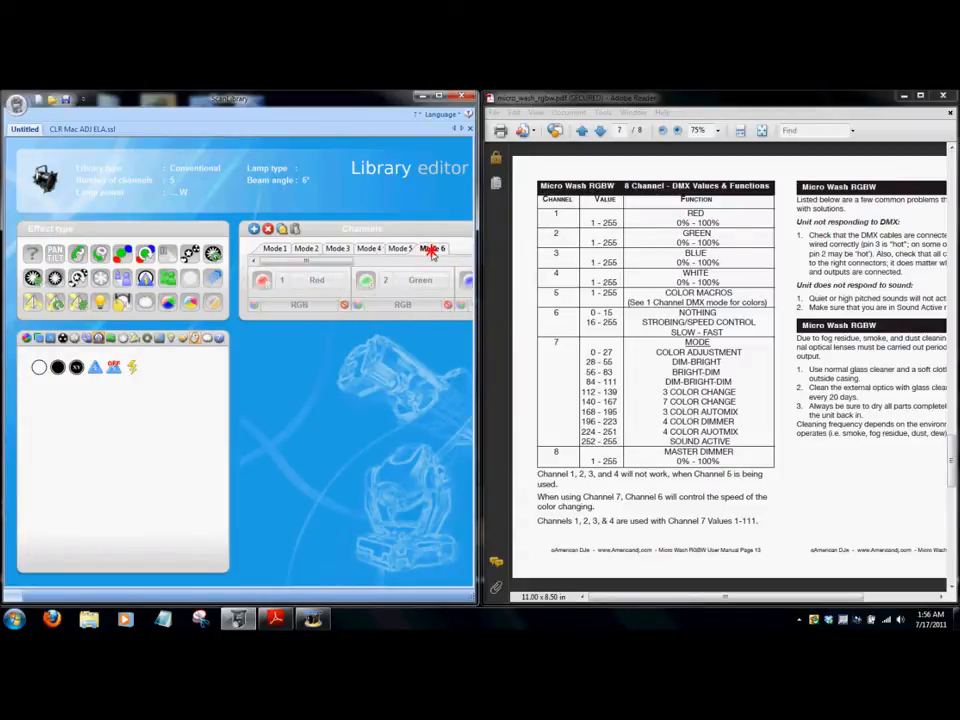
left_click_drag(321, 261, 486, 261)
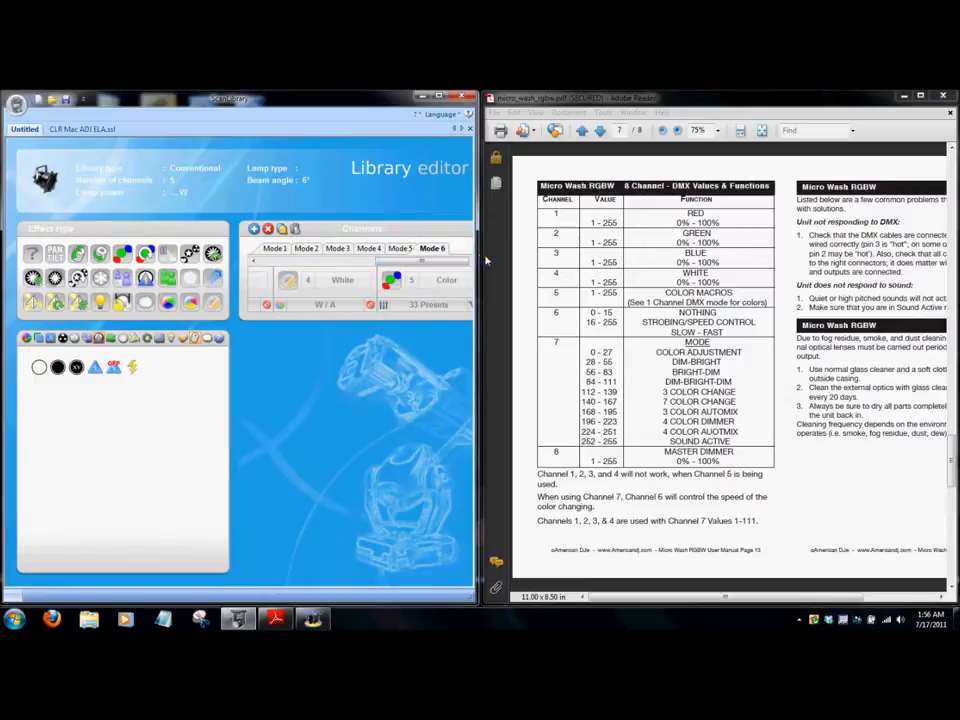
right_click(466, 271)
left_click(478, 318)
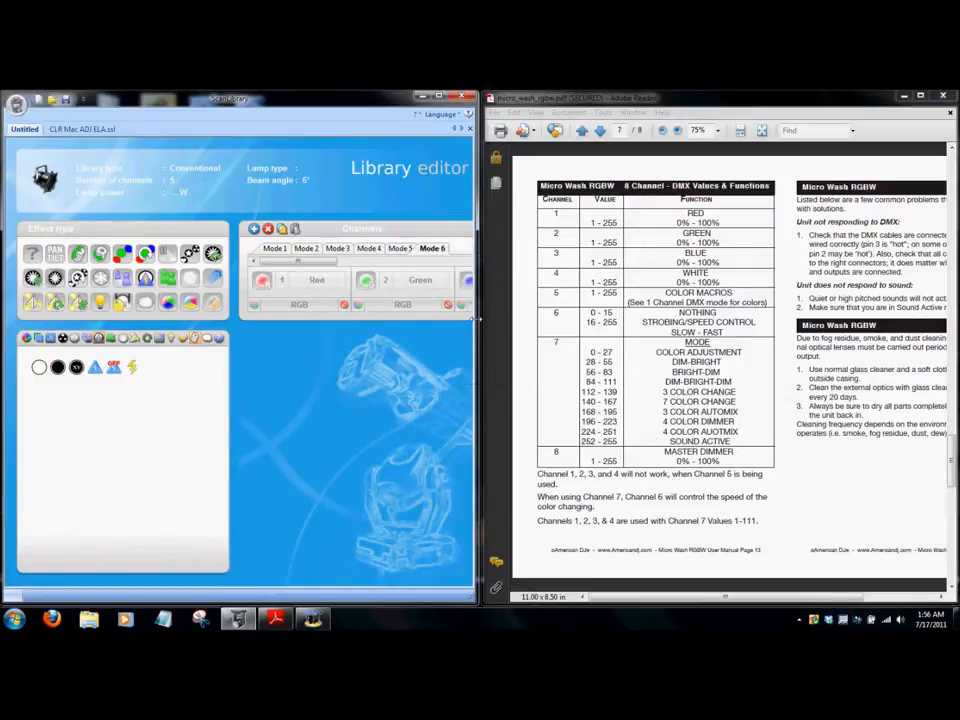
- Add a Free effect as channel 7 of Mode 6 and rename it Functions
left_click_drag(352, 262, 471, 268)
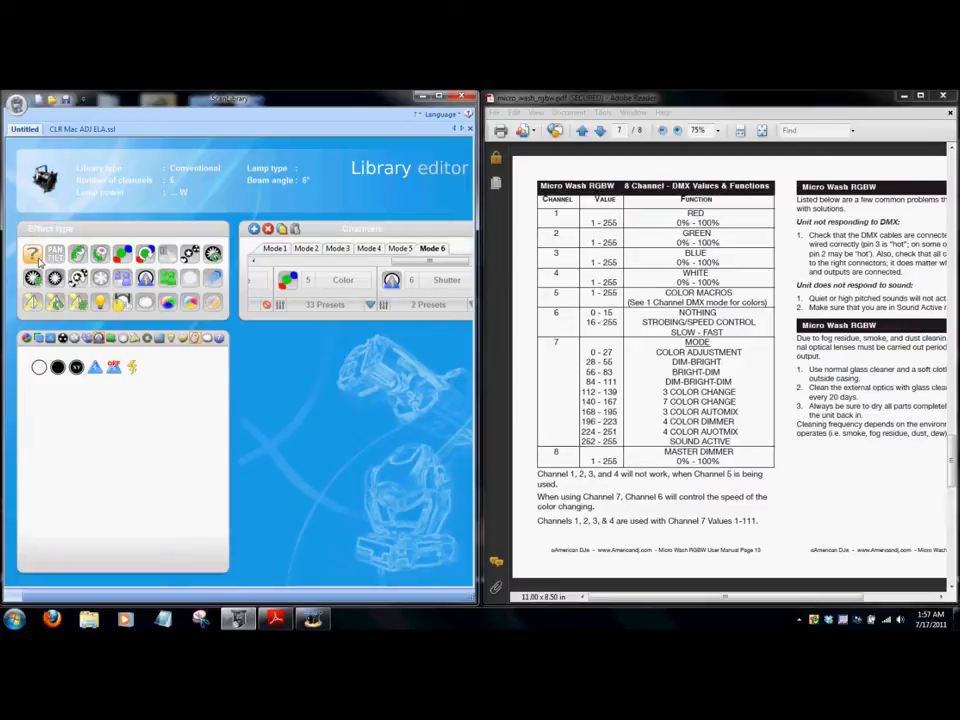
left_click_drag(32, 255, 440, 279)
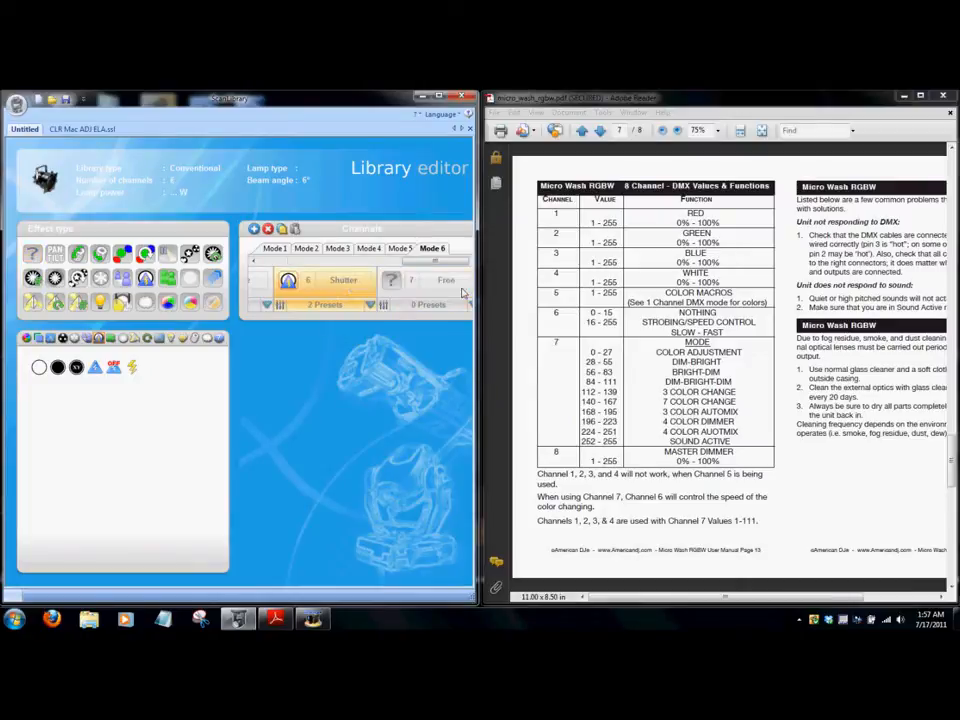
left_click(453, 285)
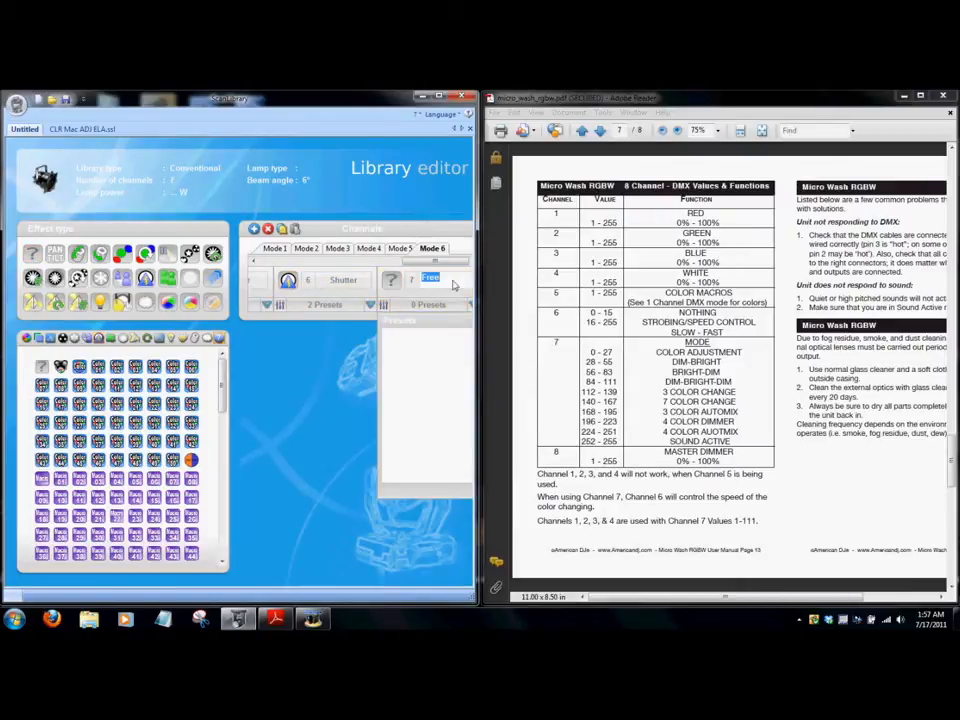
key("BackSpace")
type("Mode")
key("BackSpace")
key("BackSpace")
key("BackSpace")
key("BackSpace")
type("function")
key("Return")
key("BackSpace")
type("F")
left_click(450, 306)
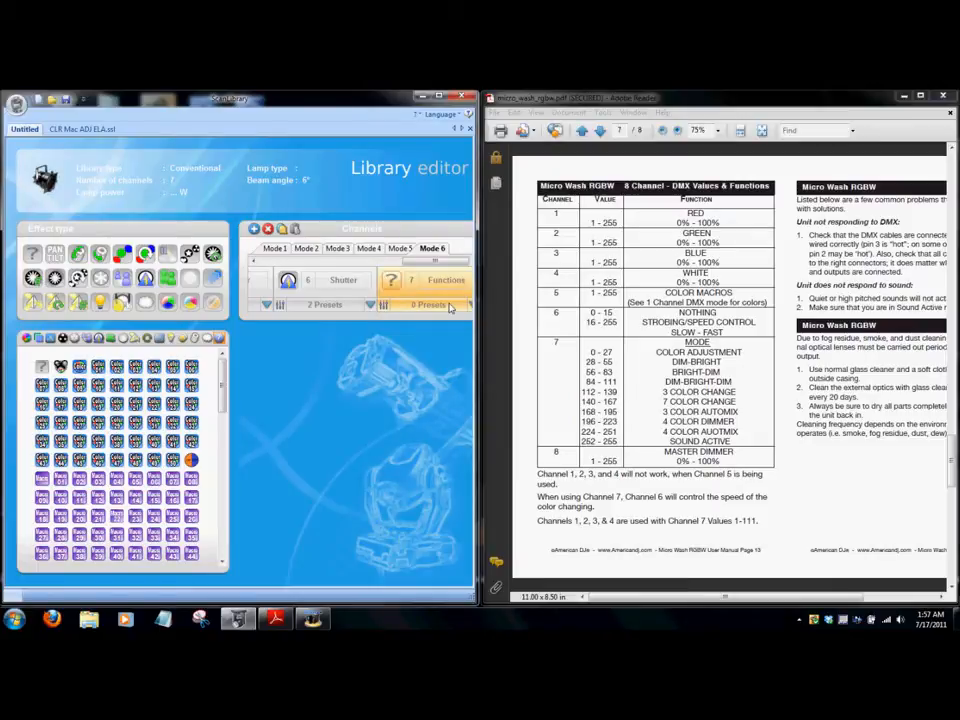
- Give the Functions channel a color mix preset and name it RGB Mix
left_click(450, 306)
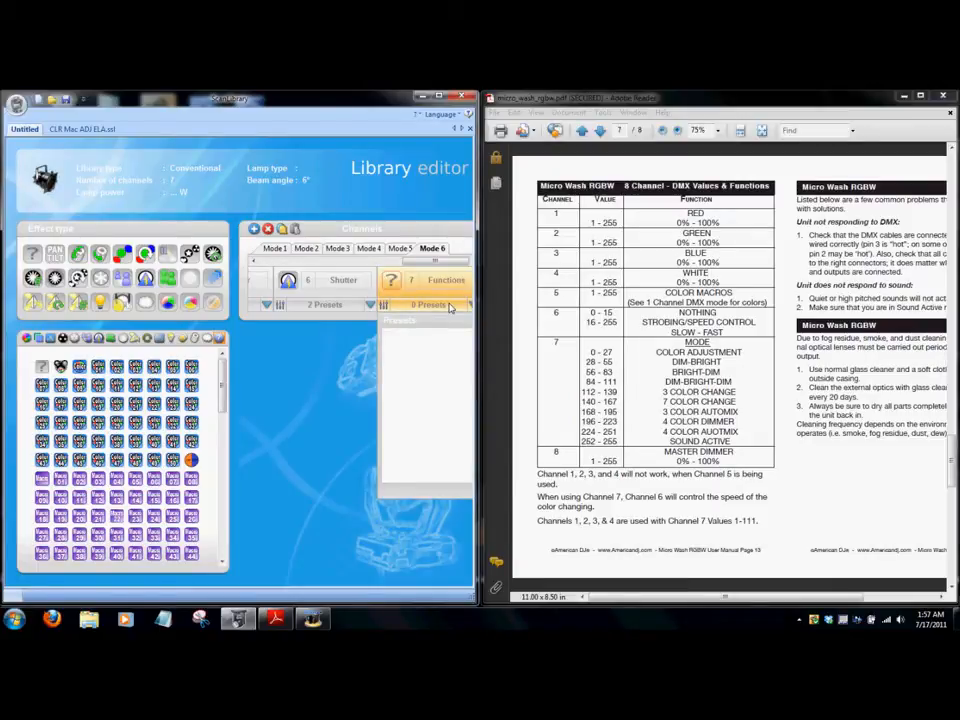
left_click_drag(221, 388, 221, 479)
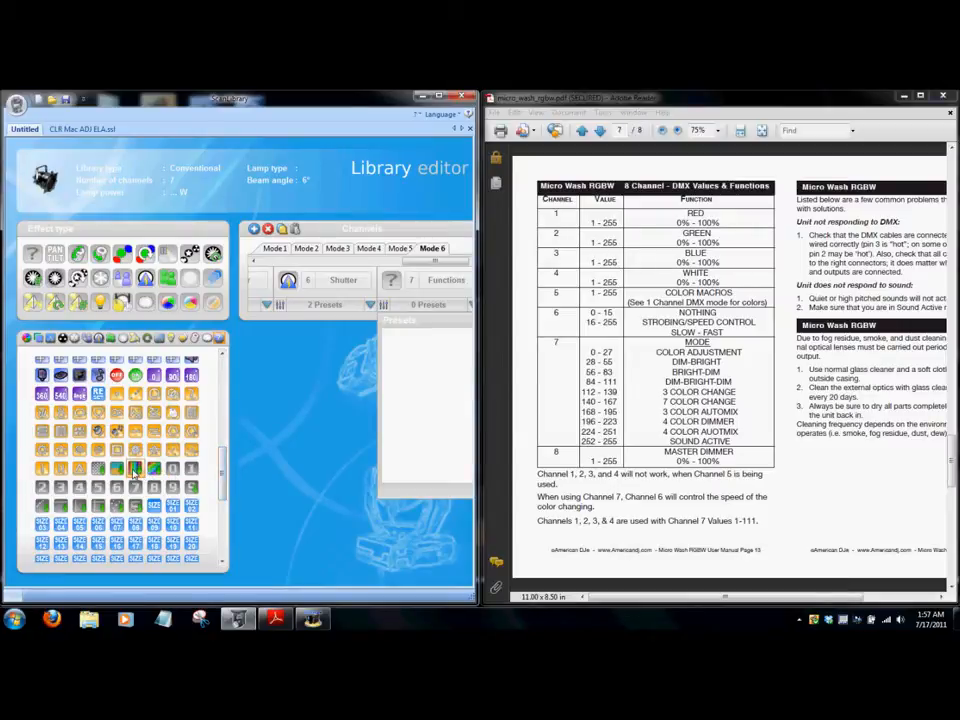
left_click_drag(133, 471, 410, 345)
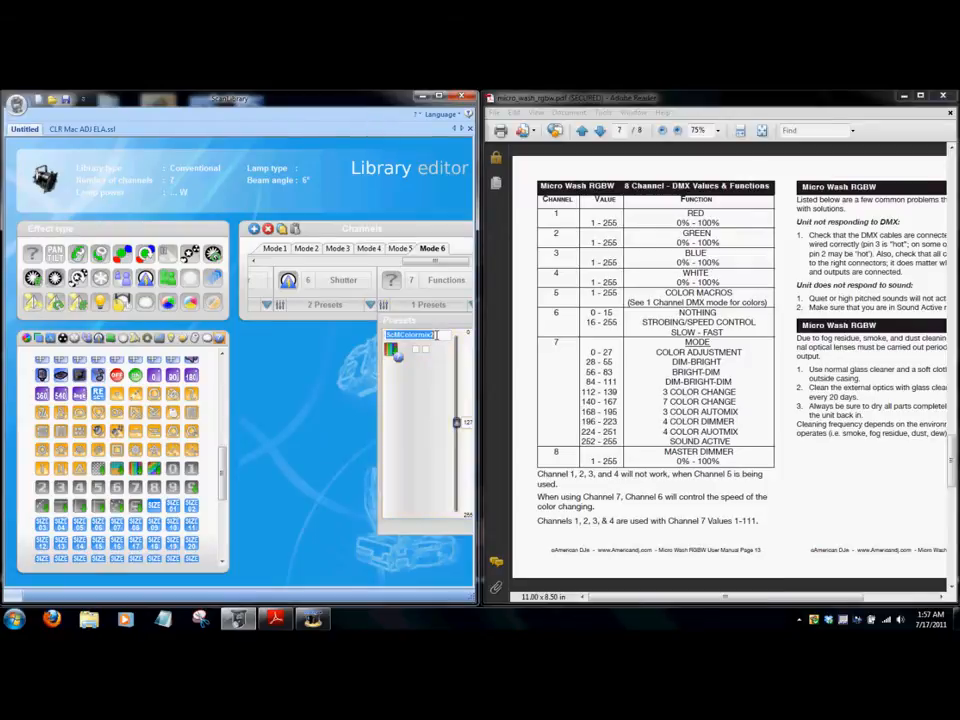
key("BackSpace")
type("RGb Mix")
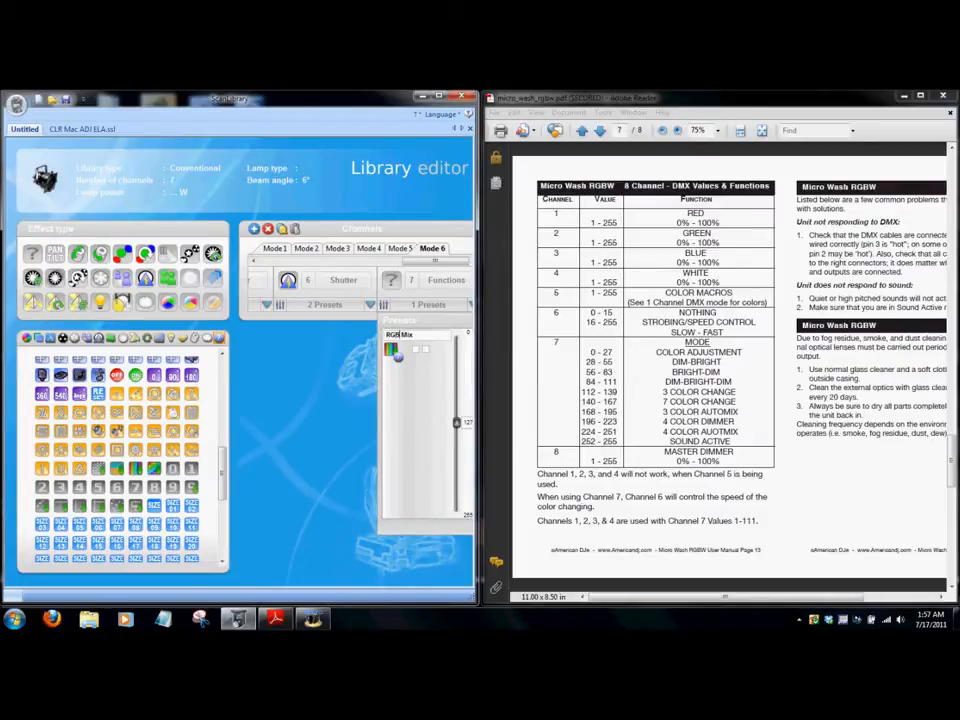
left_click(434, 387)
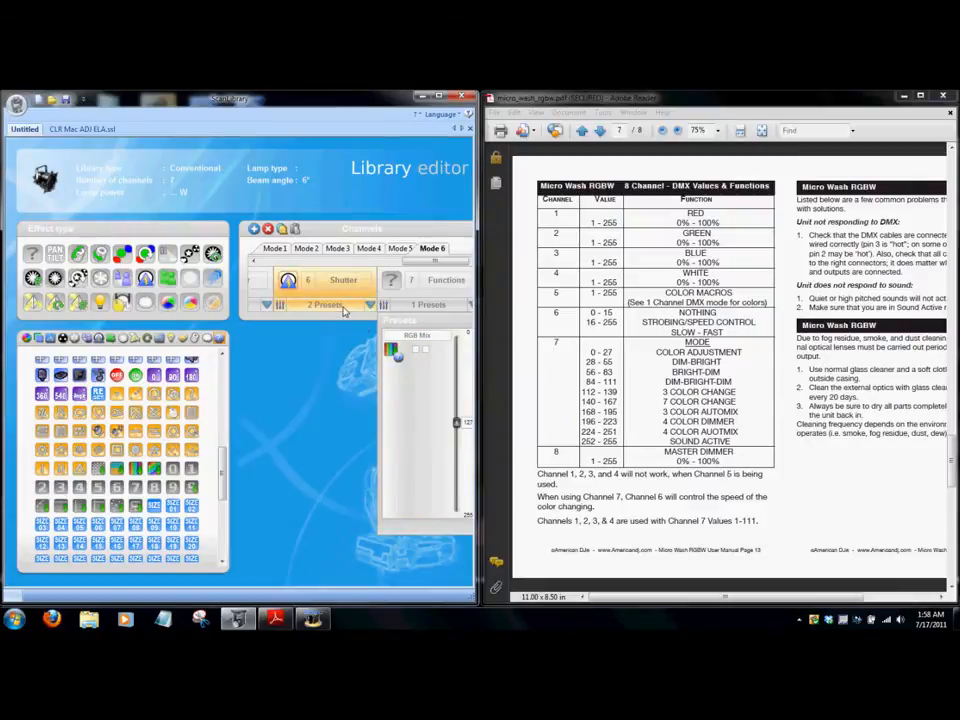
- Add DimClose, DimOpen and DimRandom presets to the Functions channel below RGB Mix
left_click(288, 280)
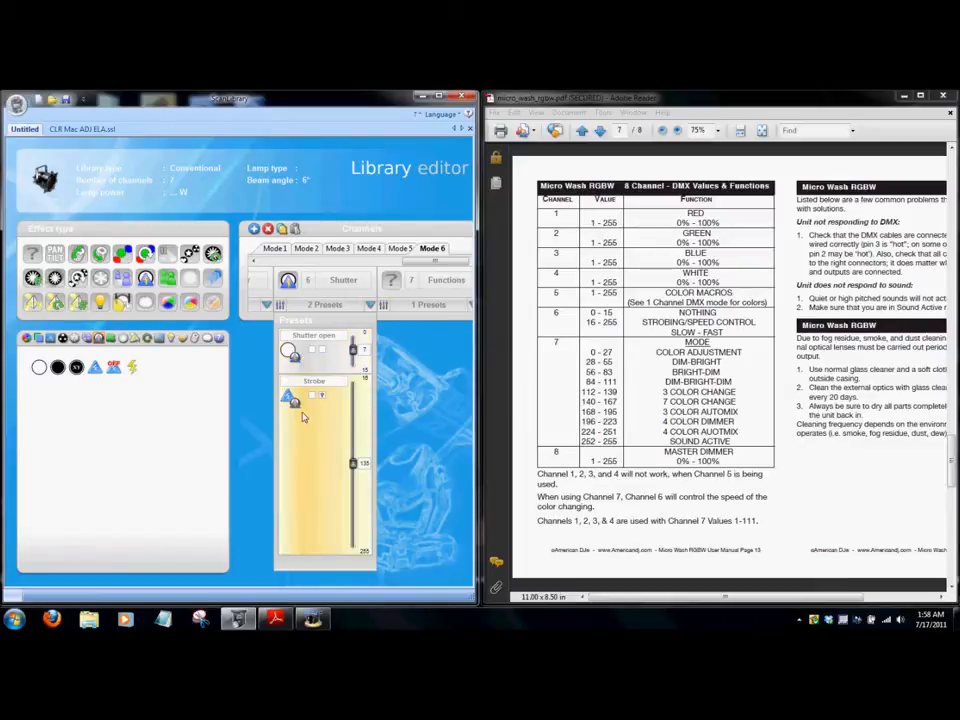
left_click(430, 280)
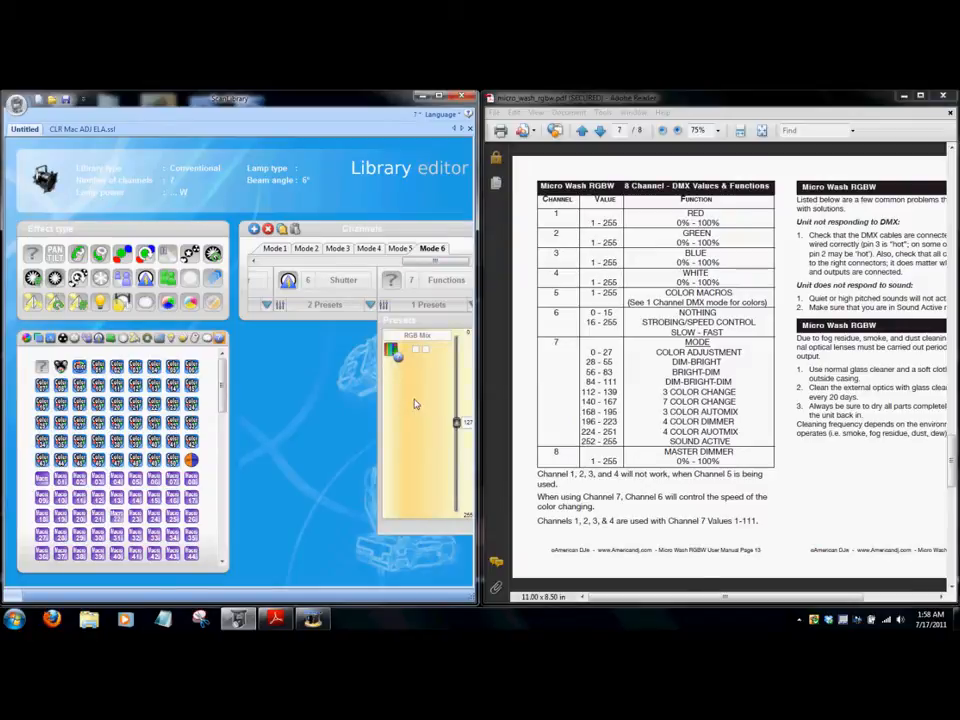
left_click_drag(222, 412, 220, 548)
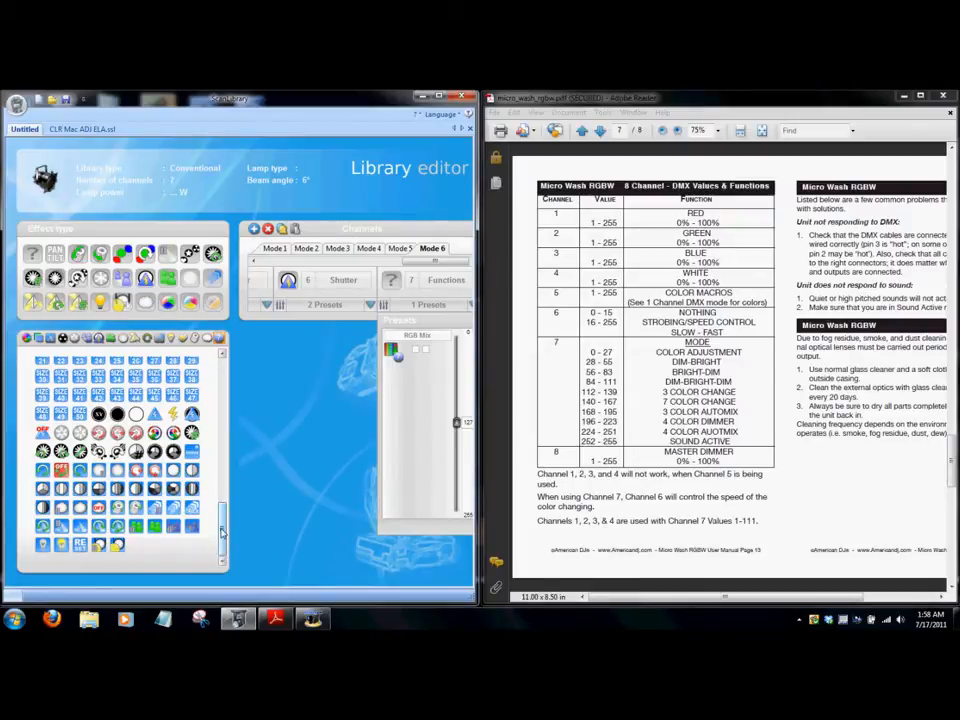
left_click(50, 340)
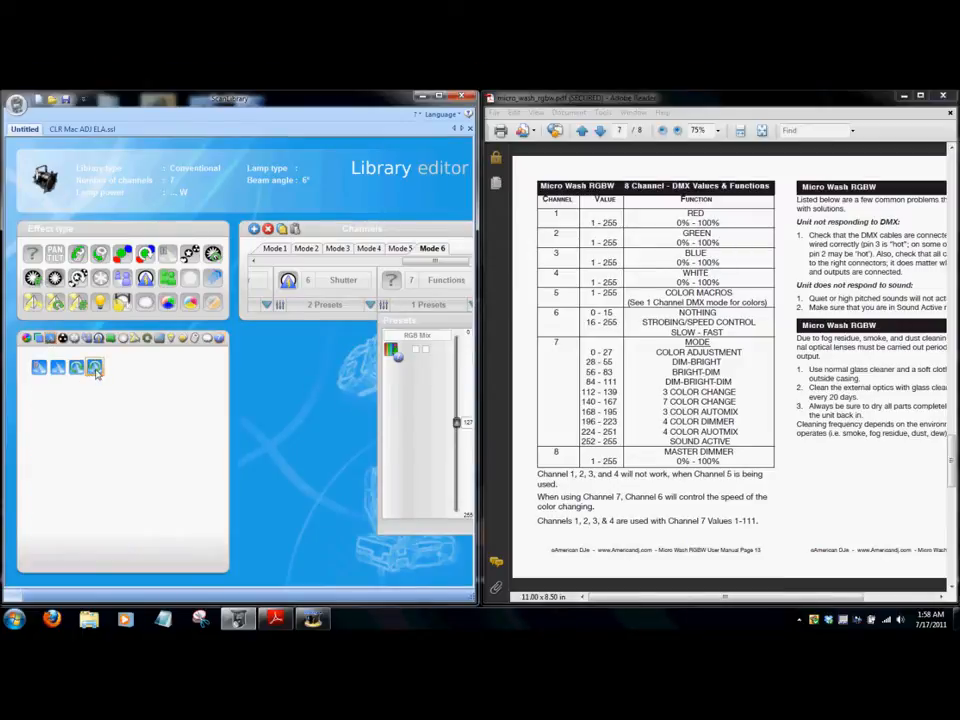
left_click(220, 341)
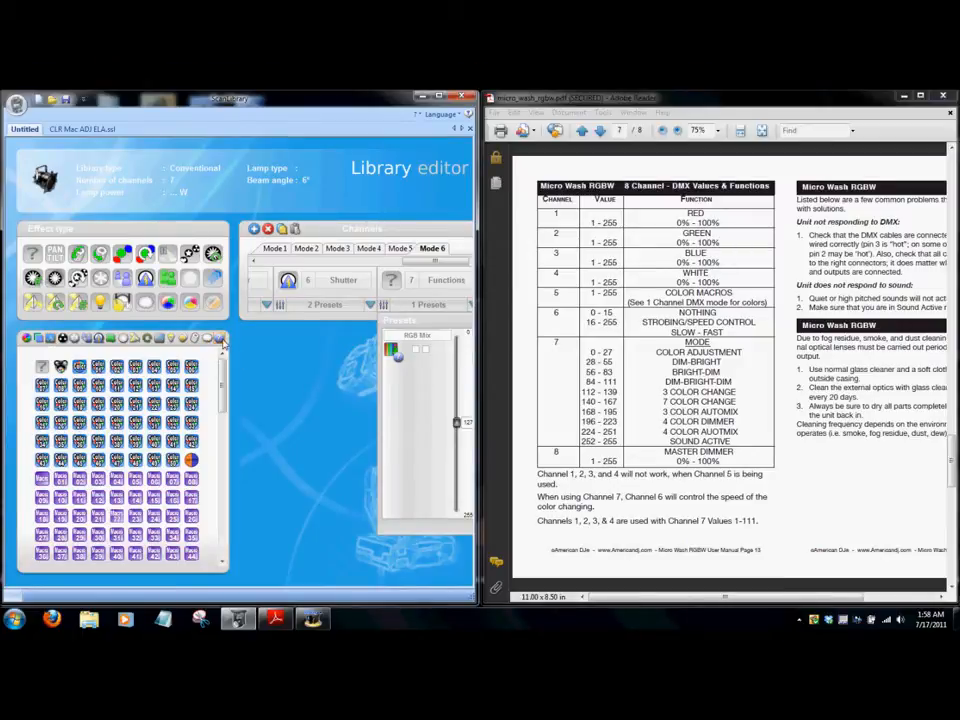
left_click_drag(216, 377, 212, 523)
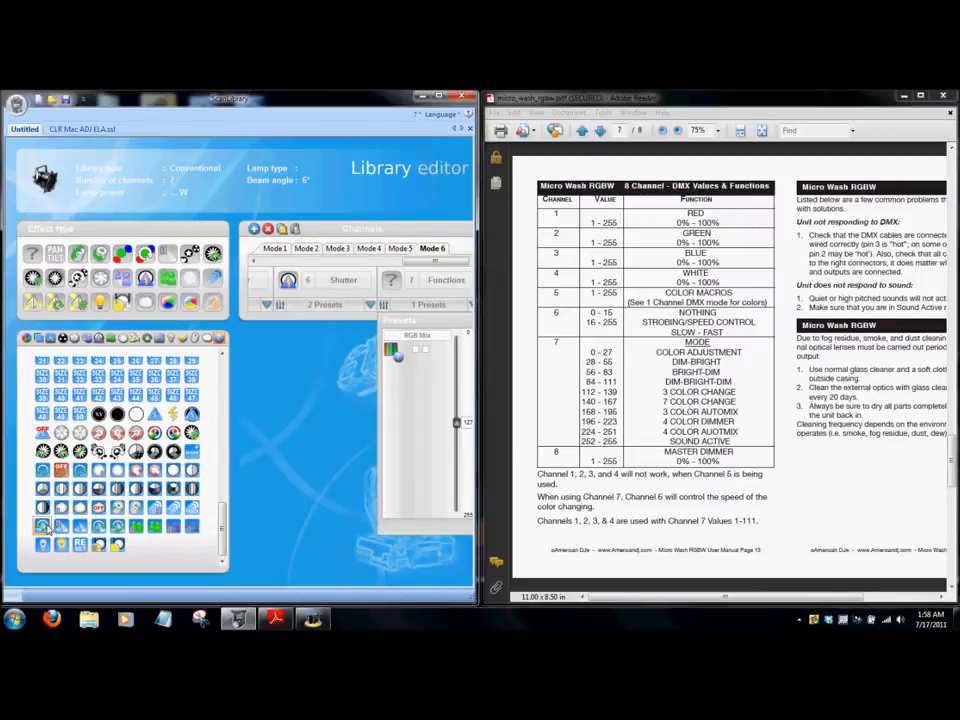
left_click_drag(44, 527, 418, 412)
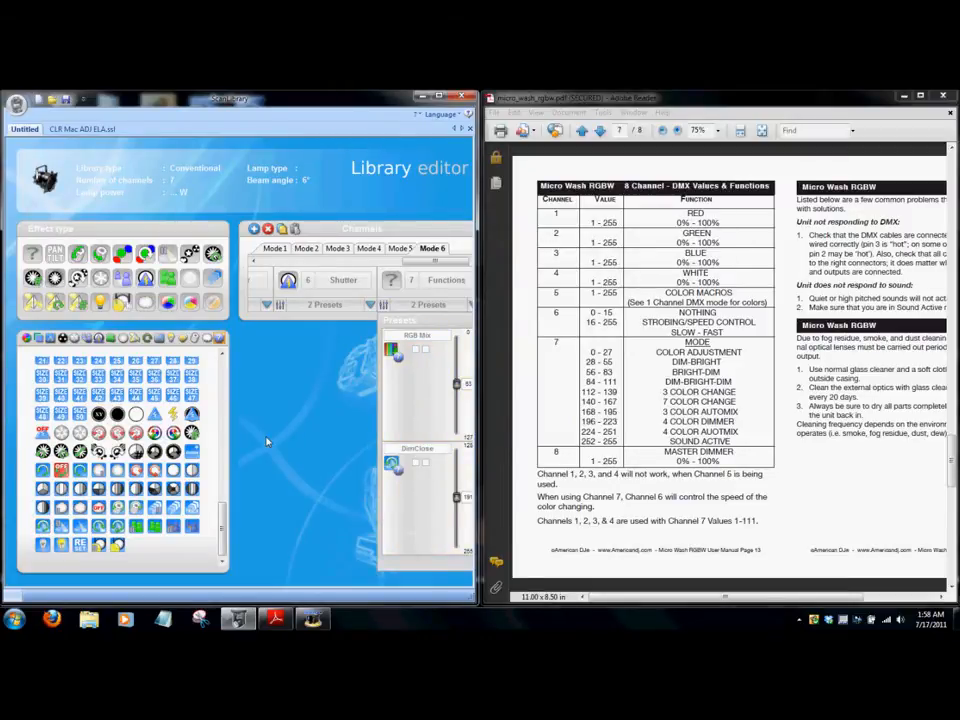
left_click_drag(101, 527, 428, 512)
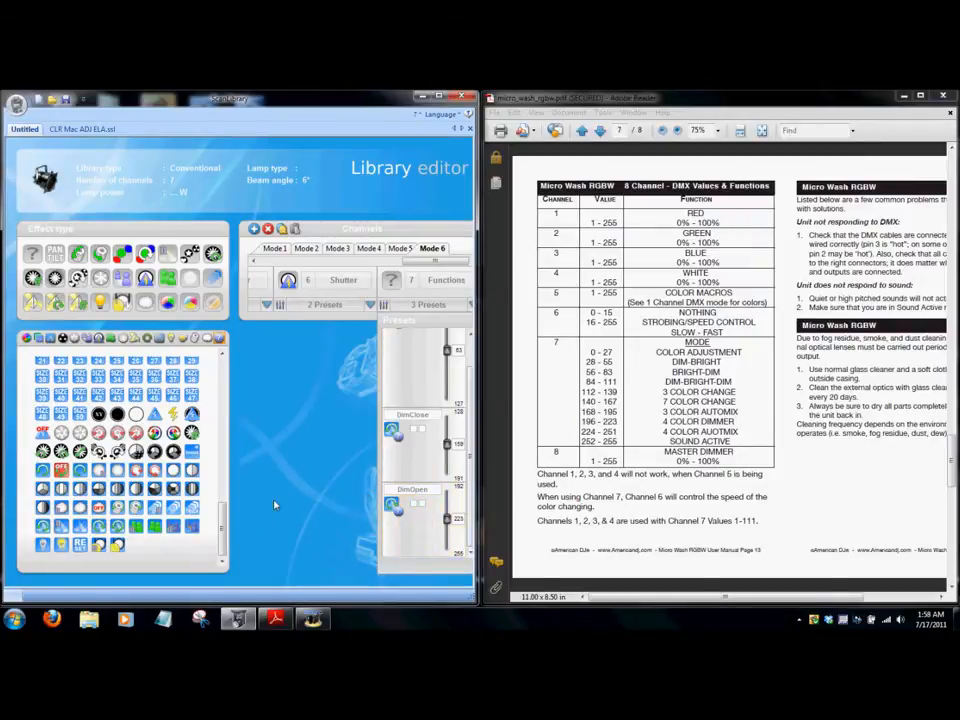
left_click_drag(119, 529, 411, 541)
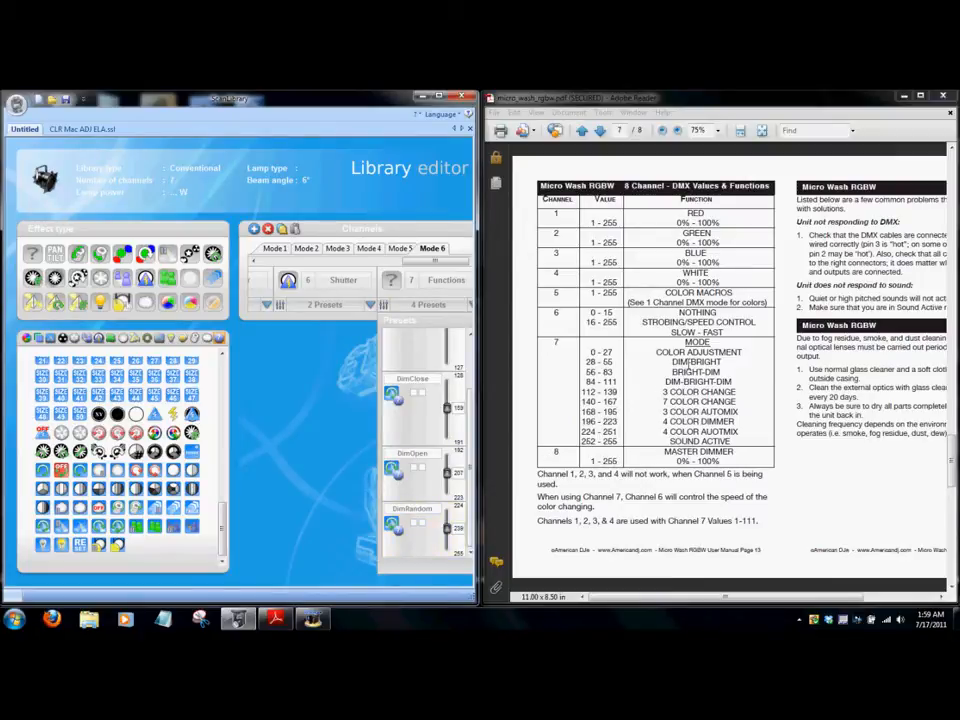
- Set the upper DMX limits of the Functions presets to 27 for RGB Mix, 55 for DimClose and 83 for DimOpen
left_click(692, 362)
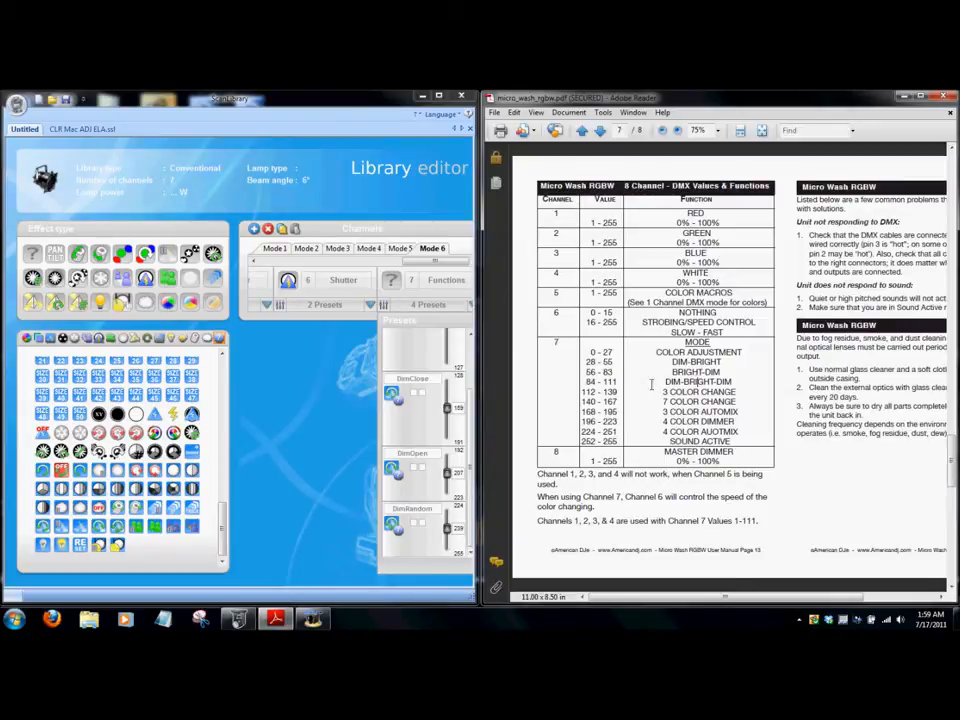
left_click(469, 397)
left_click_drag(470, 398, 473, 375)
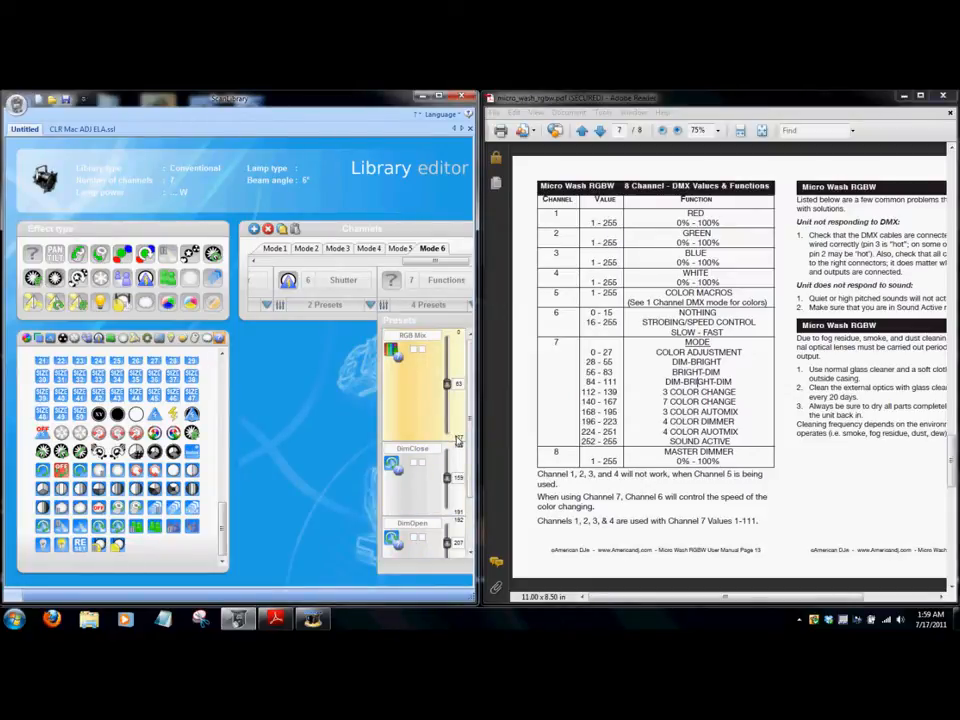
double_click(457, 438)
type("27")
key("Return")
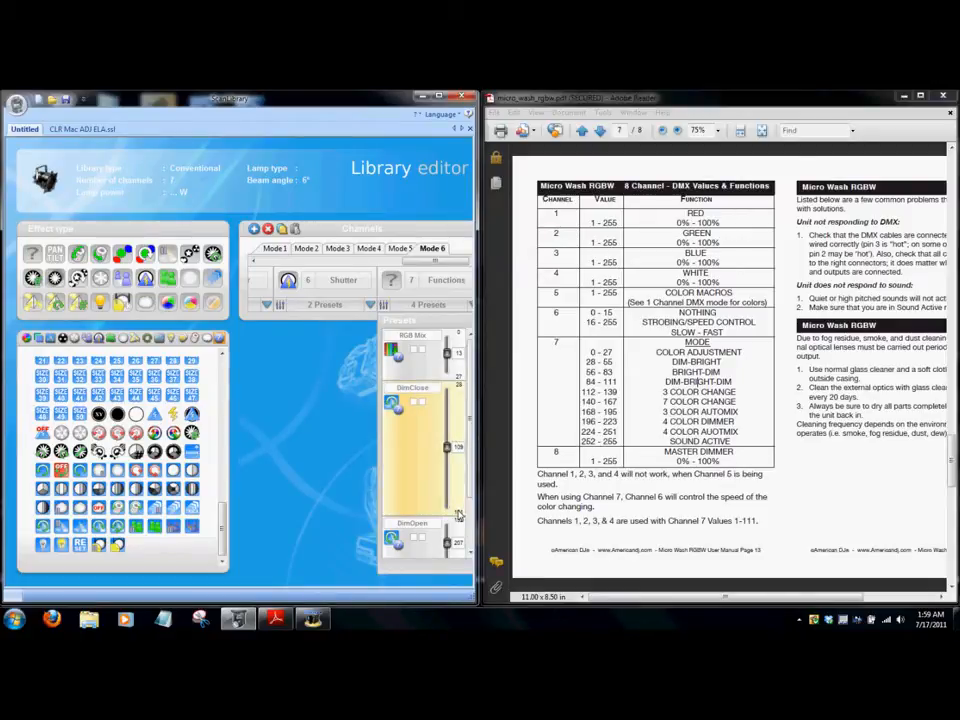
left_click(458, 514)
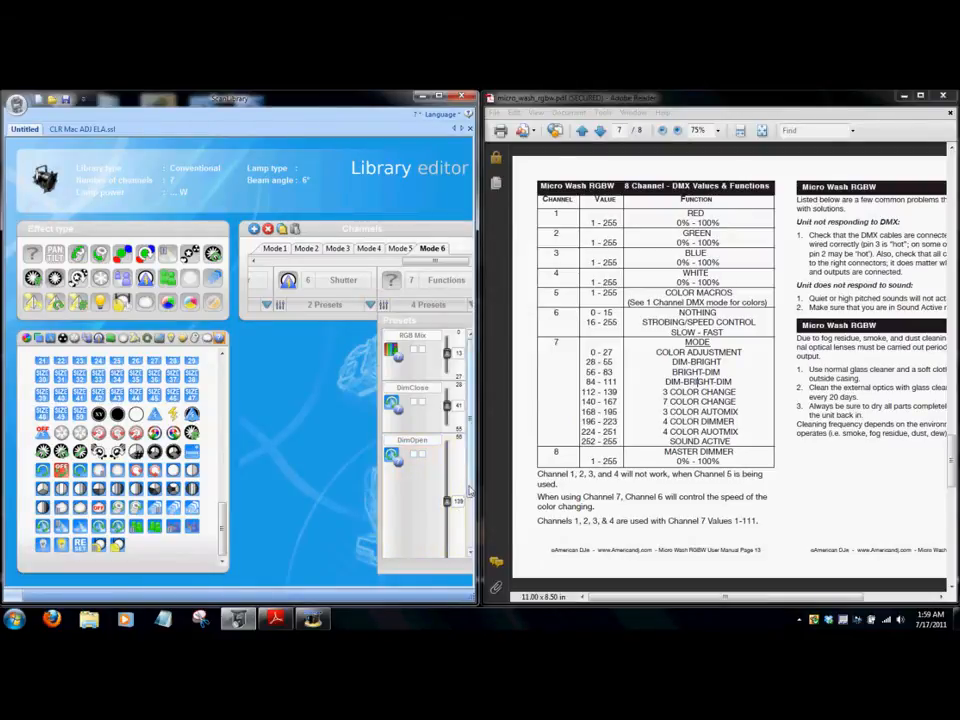
scroll(463, 494, "down", 2)
left_click(459, 518)
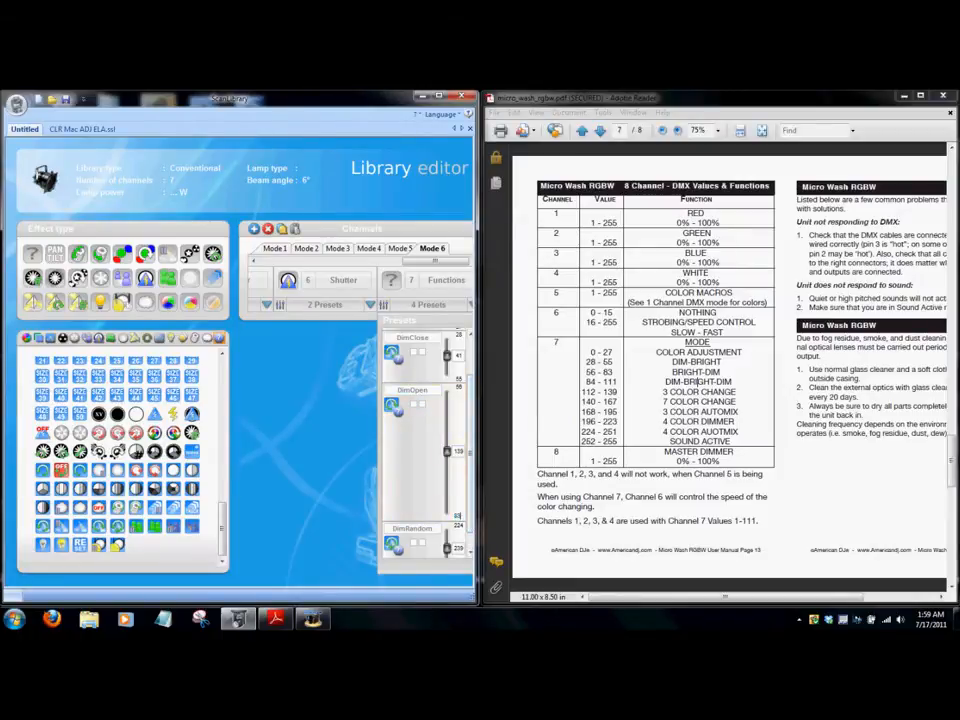
key("Return")
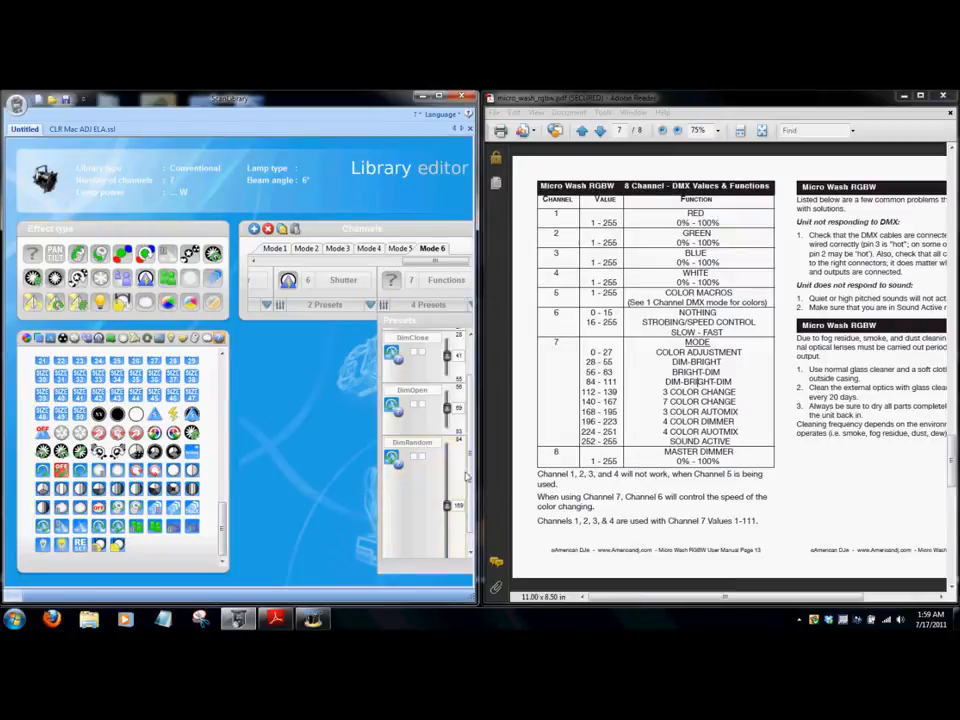
- Add Color03, Color07 and ScMColormix3 presets to the Functions channel below DimRandom
left_click_drag(471, 525, 471, 556)
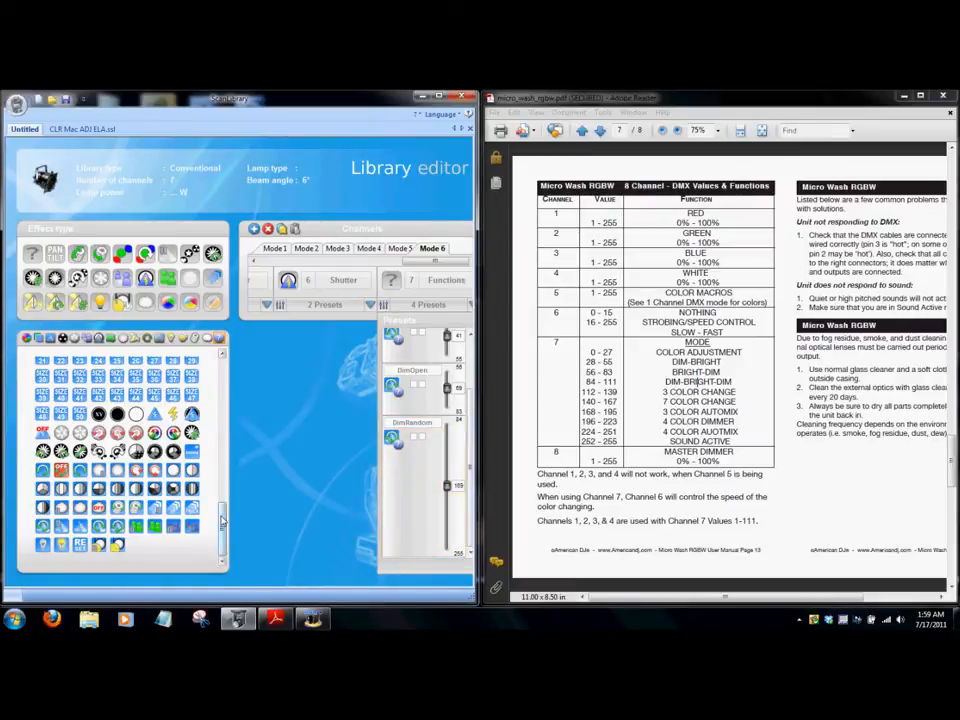
left_click_drag(221, 510, 395, 465)
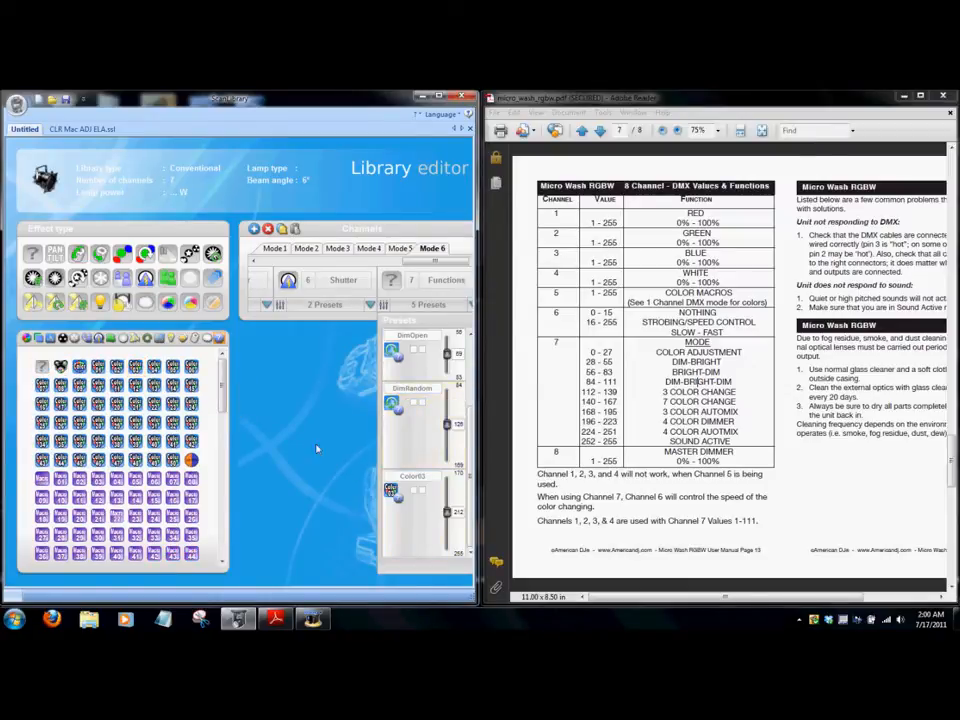
left_click_drag(41, 382, 396, 530)
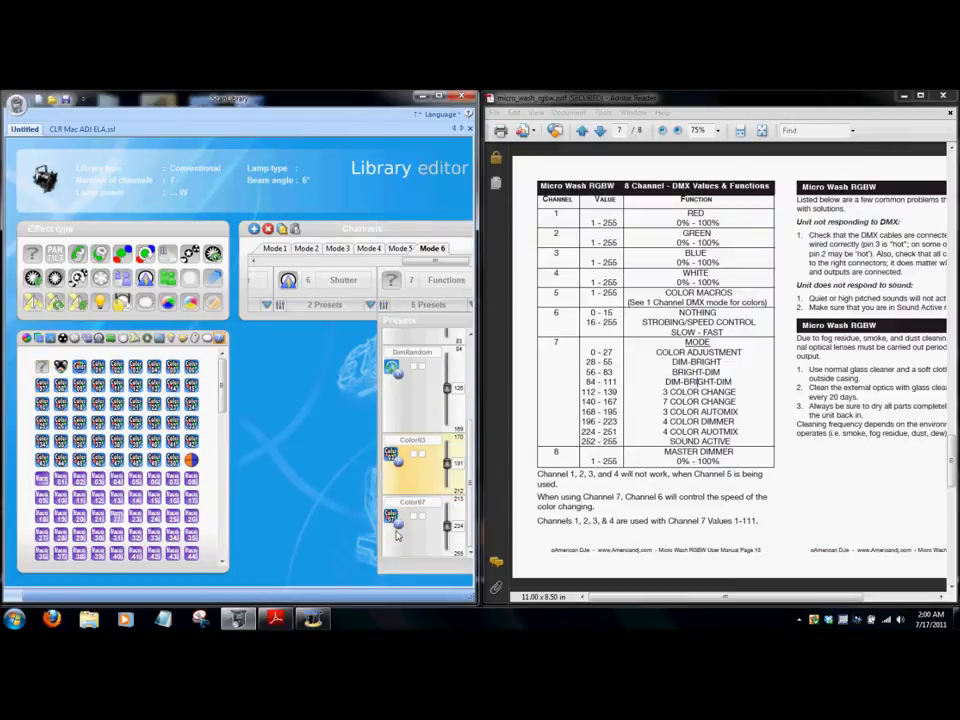
mouse_move(221, 405)
left_mouse_down()
mouse_move(221, 503)
mouse_move(221, 495)
left_mouse_up()
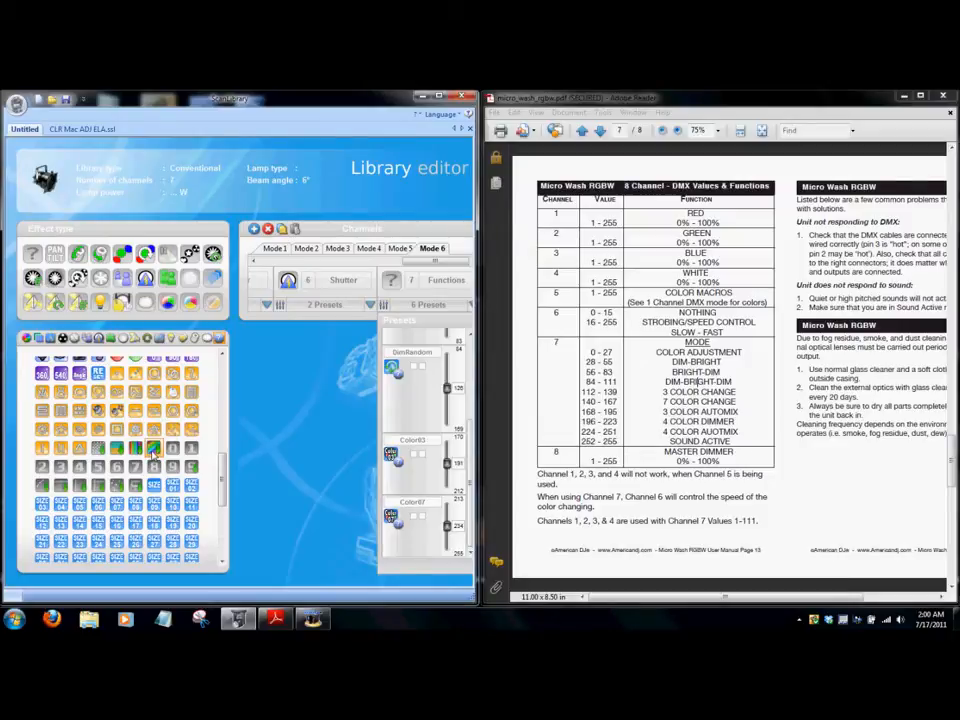
left_click_drag(152, 452, 397, 540)
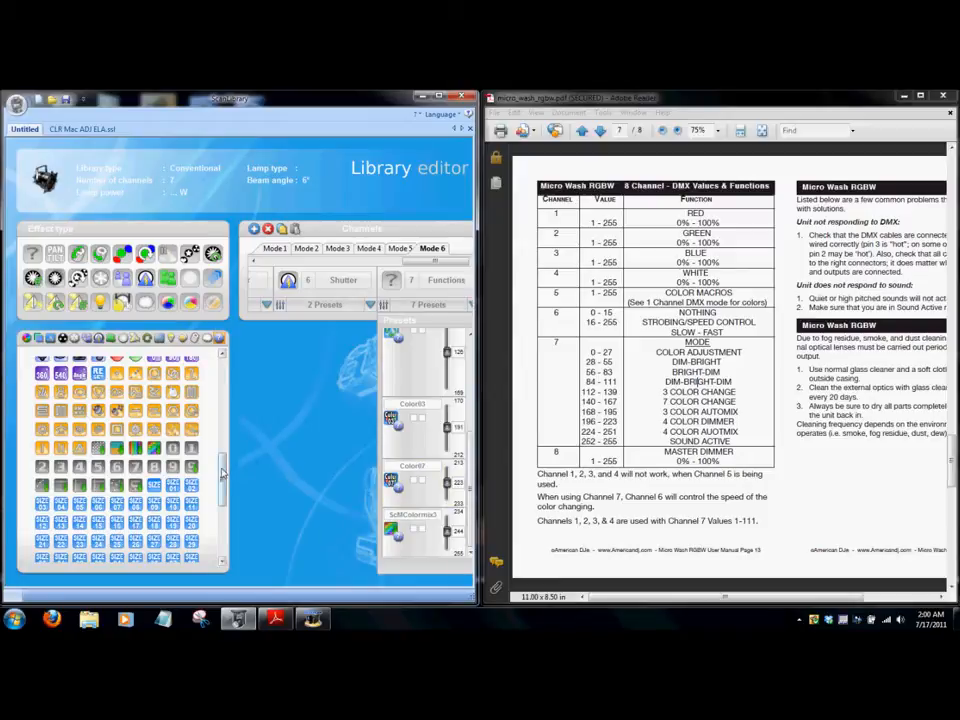
- Add Color04, automatic mode and music presets at the end of the Functions channel
left_click_drag(222, 474, 221, 374)
left_click_drag(154, 366, 390, 543)
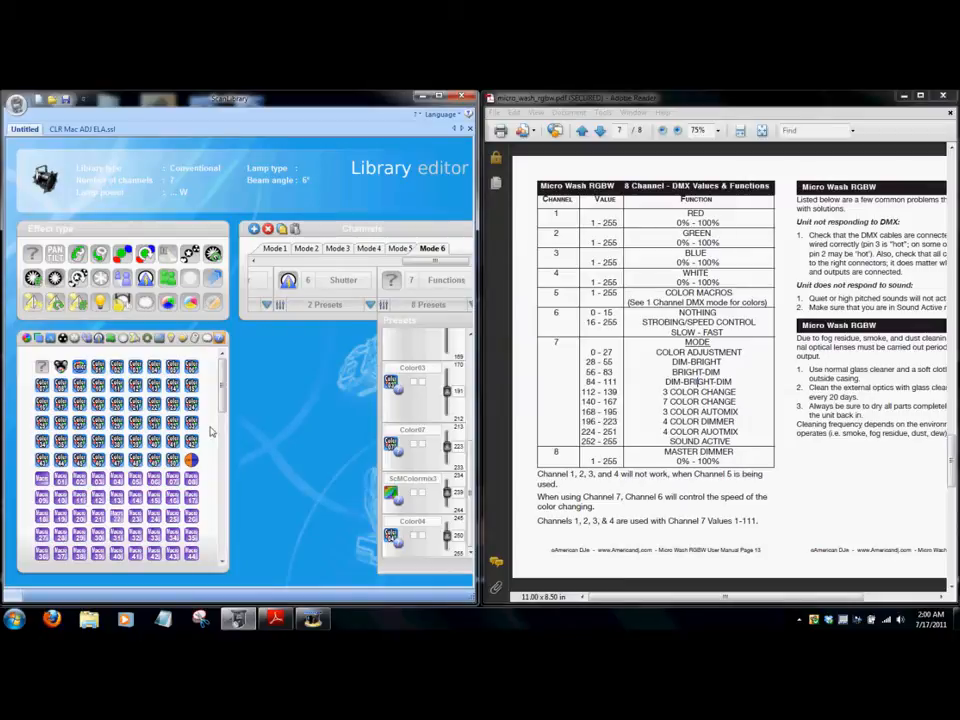
scroll(224, 413, "down", 2)
left_click_drag(224, 413, 221, 450)
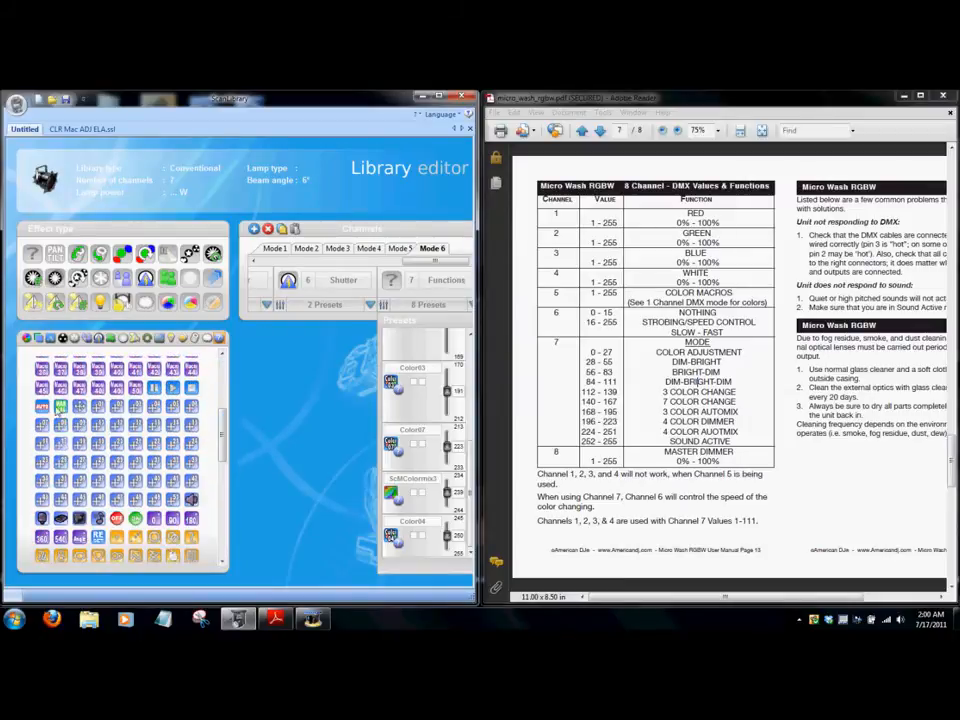
left_click_drag(42, 408, 407, 551)
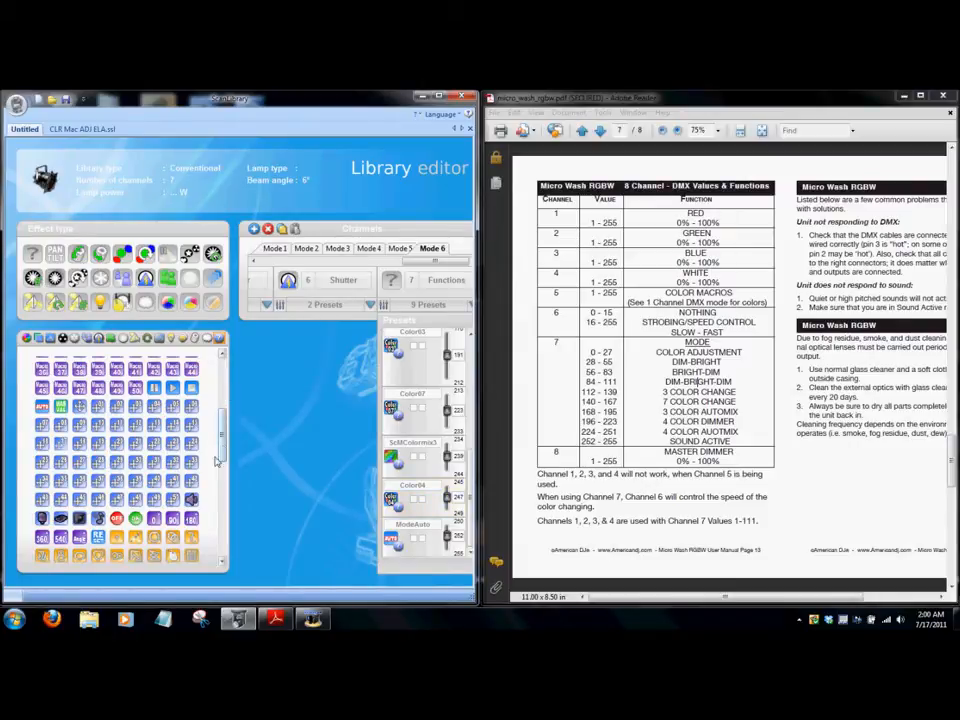
left_click_drag(191, 498, 408, 548)
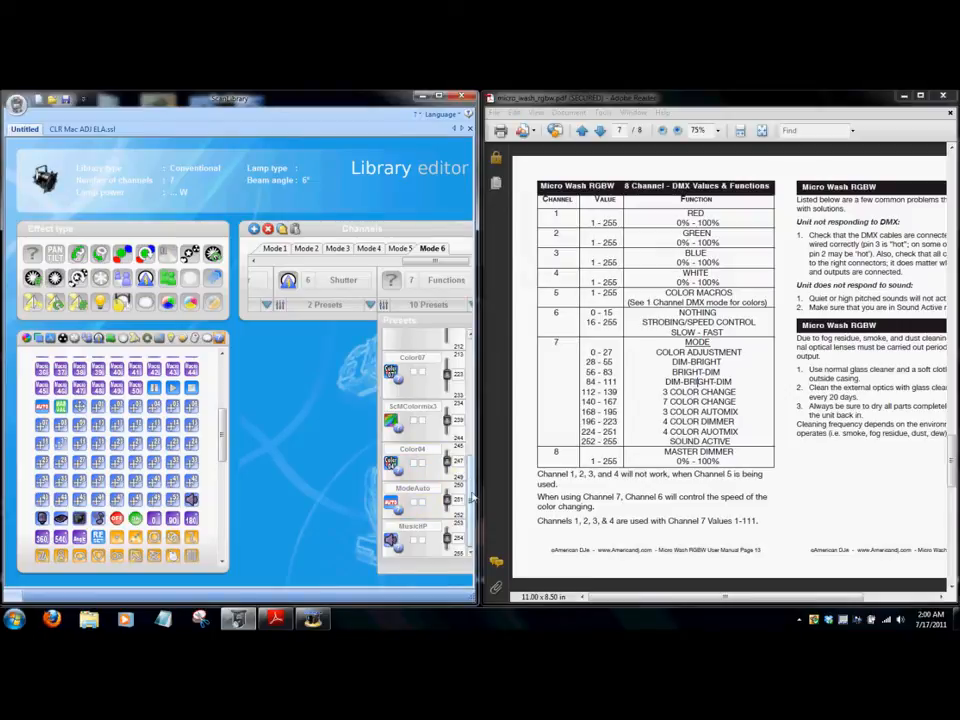
- Set the upper DMX limits to 111 for DimRandom, 139 for Color03, 167 for Color07 and 195 for ScMColormix3
left_click_drag(470, 497, 469, 367)
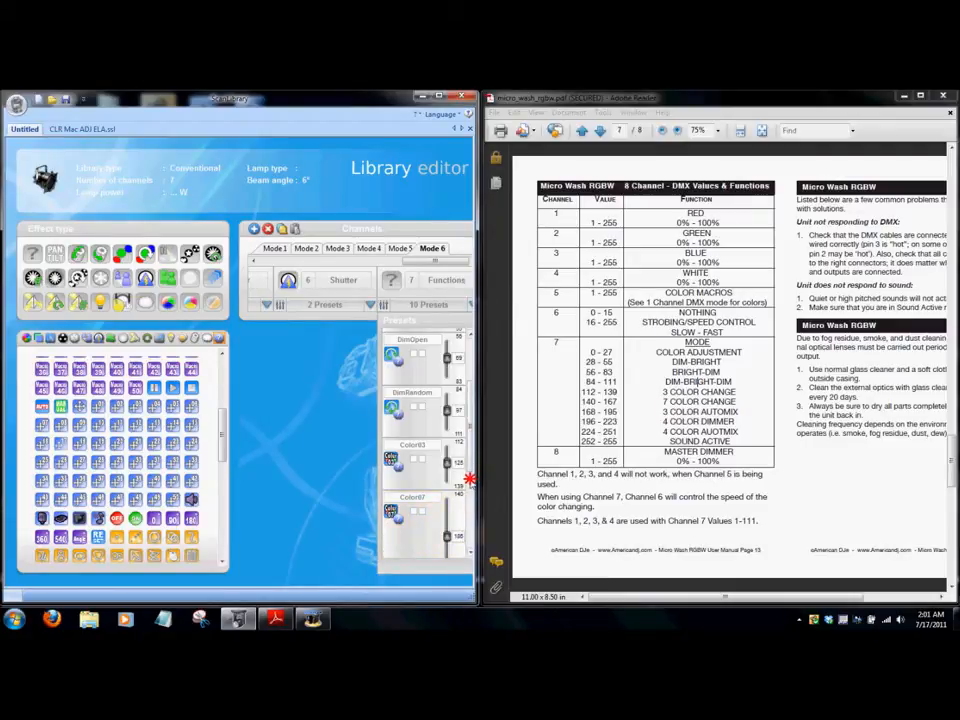
scroll(469, 478, "down", 2)
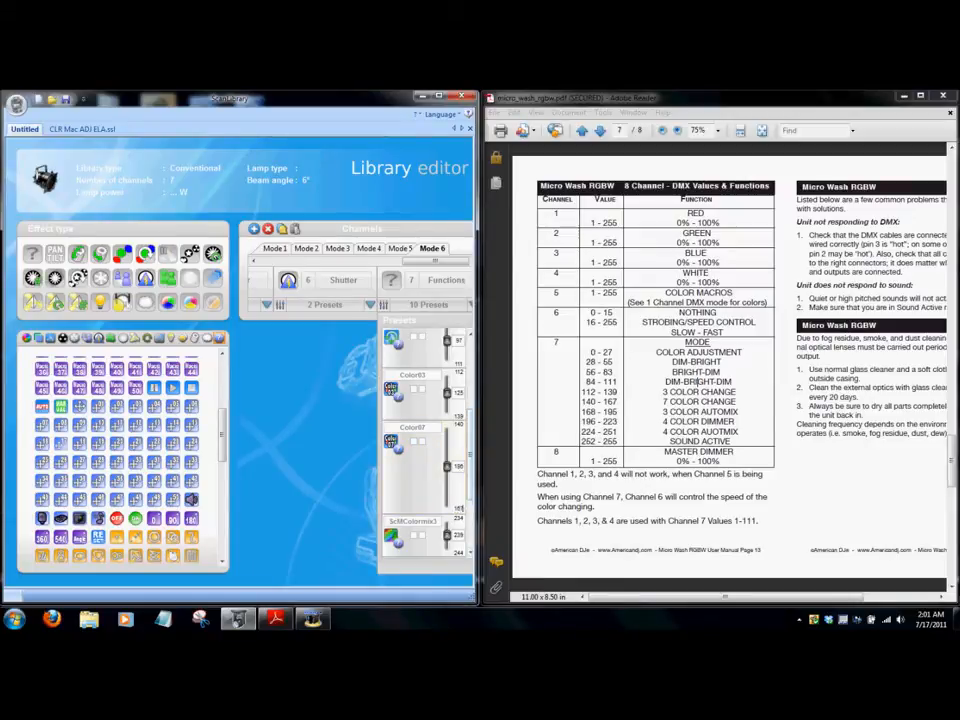
key("Return")
left_click_drag(470, 477, 473, 505)
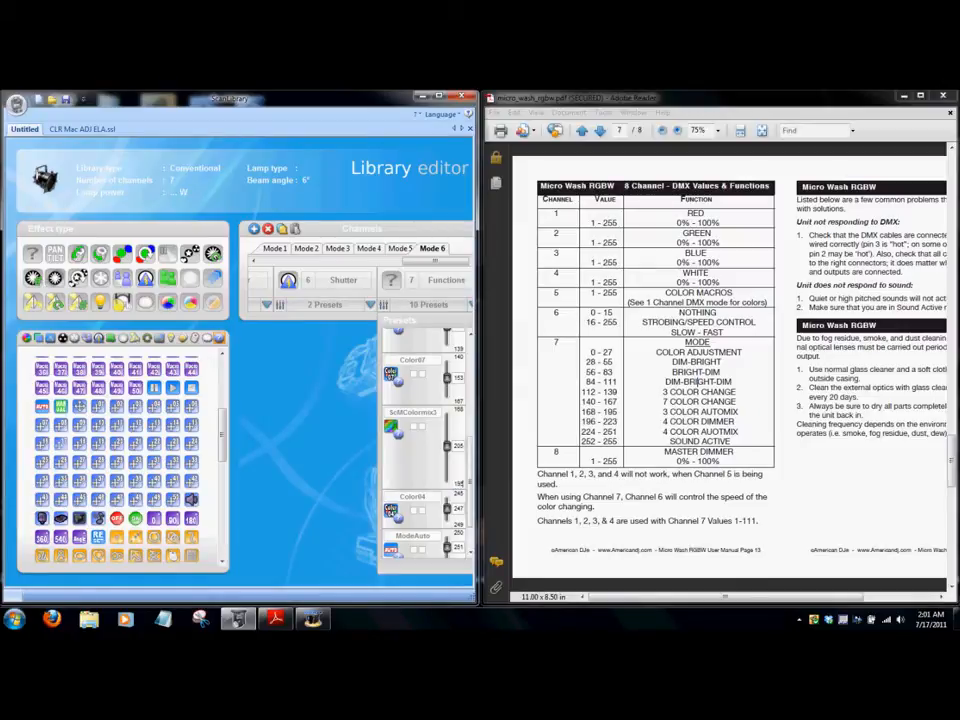
key("Return")
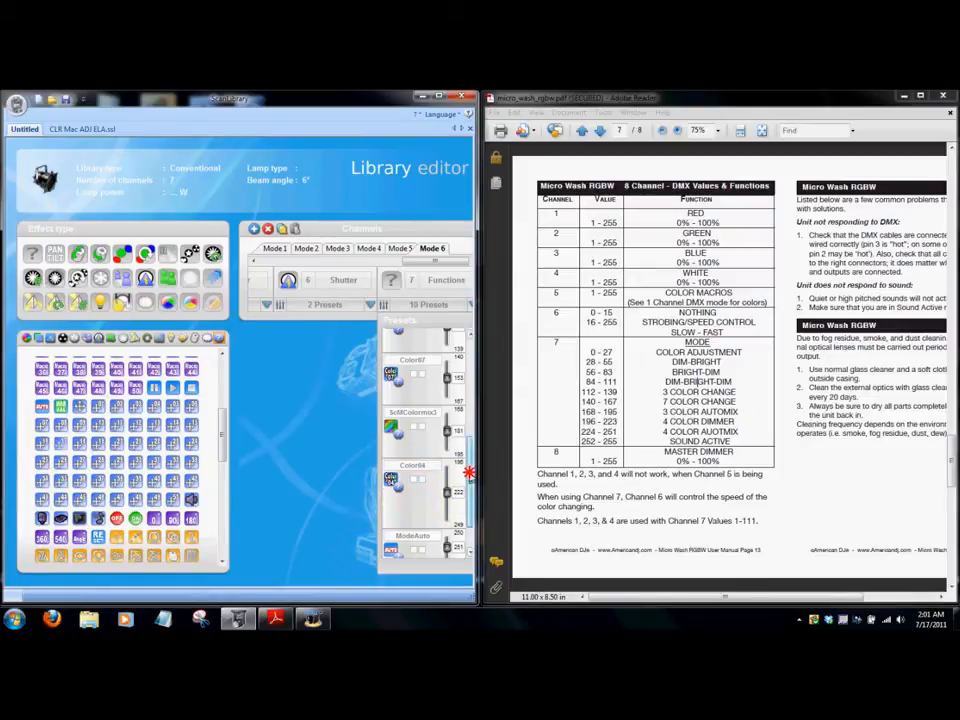
- Set the upper DMX limit of the Color04 preset to 223 and of the ModeAuto preset to 251
scroll(457, 487, "down", 1)
left_click(459, 479)
type("223")
key("Return")
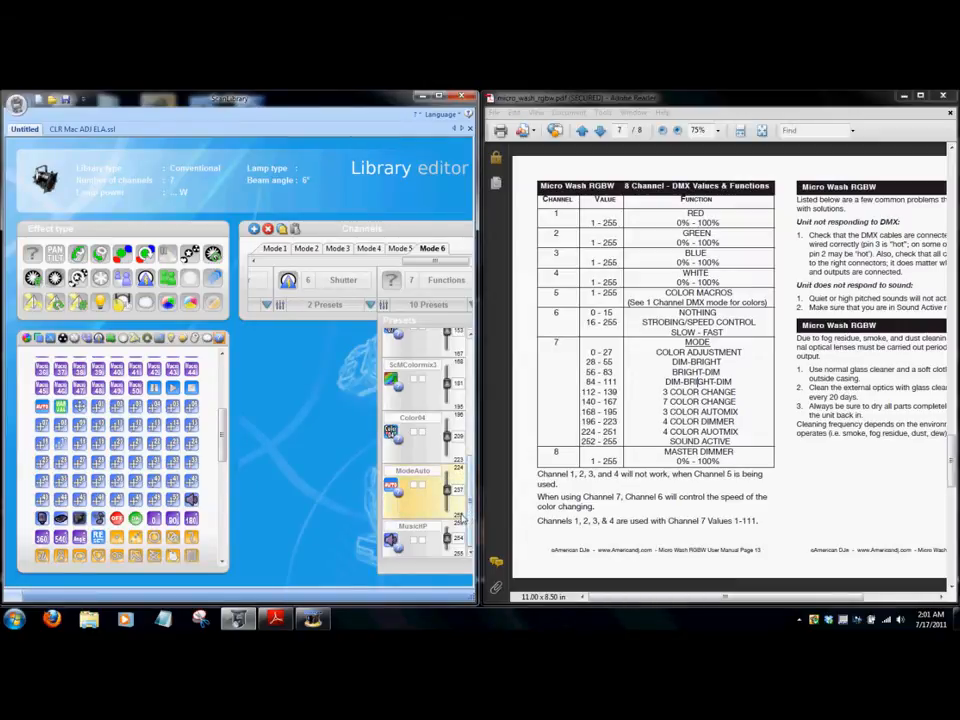
left_click_drag(445, 521, 446, 519)
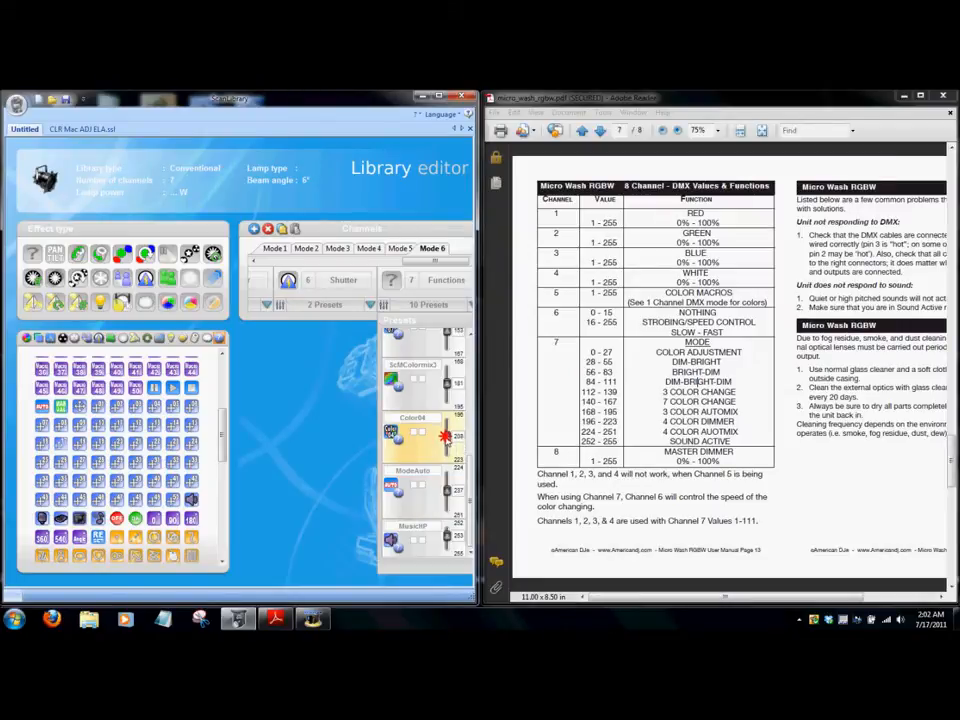
- Adjust the default DMX value of the Color04 preset to 207
mouse_move(448, 437)
left_mouse_down()
mouse_move(445, 445)
mouse_move(446, 434)
left_mouse_up()
left_click(455, 433)
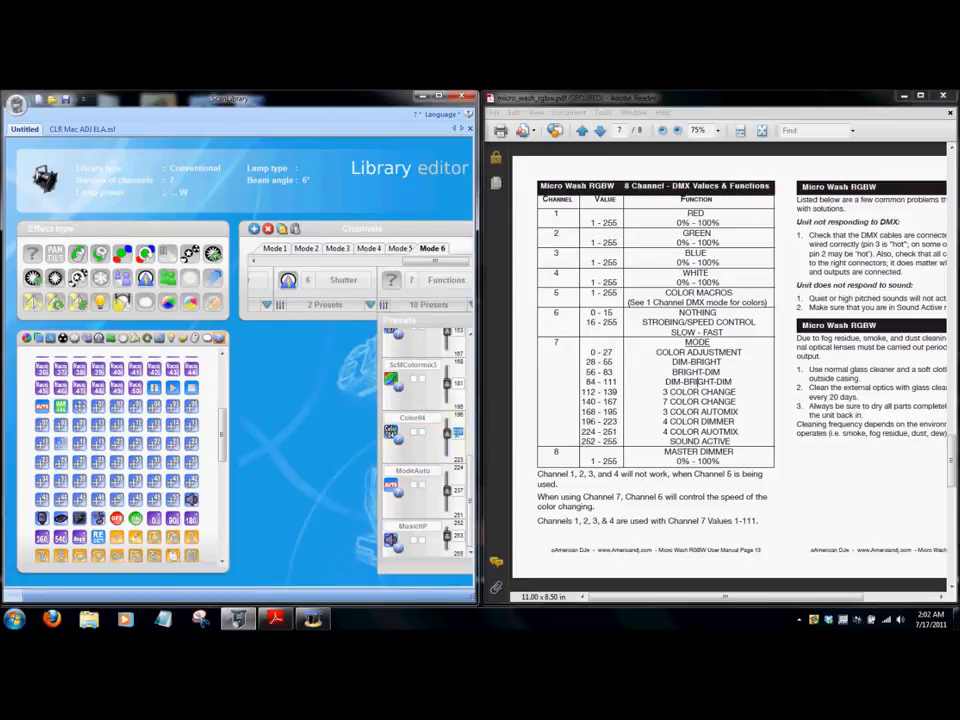
left_click(435, 448)
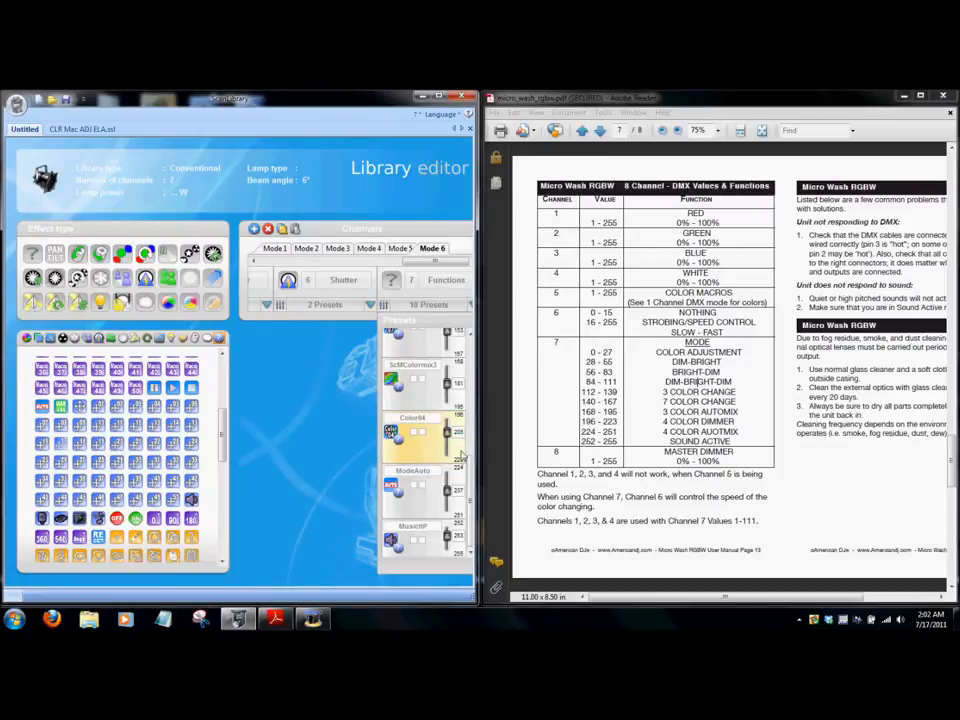
left_click_drag(448, 436, 447, 438)
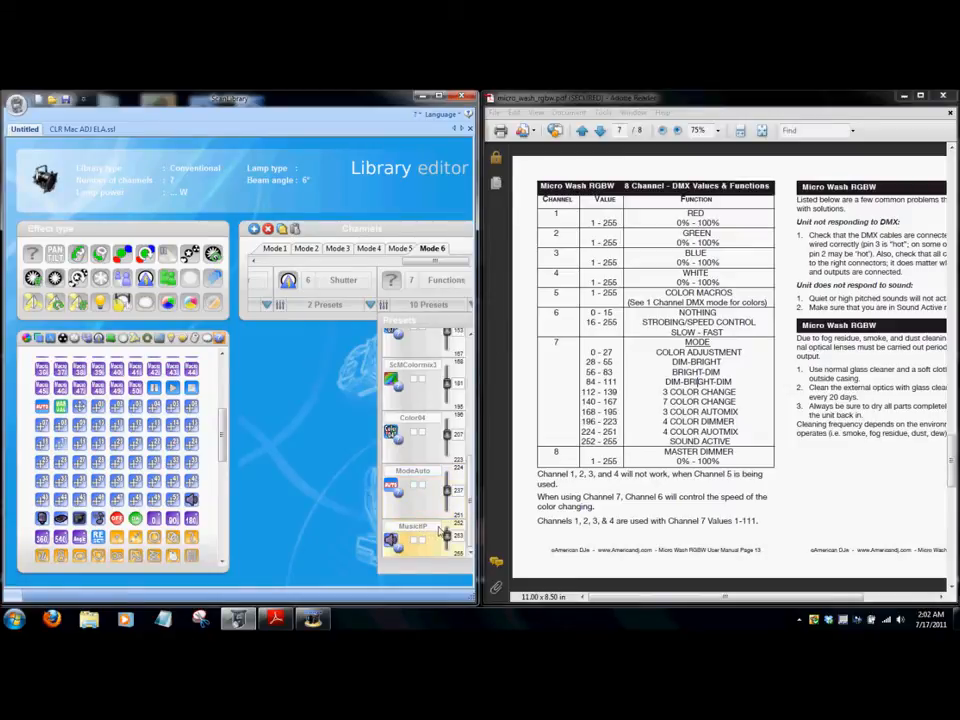
- Rename the Color03 preset to "3 color" and the Color07 preset to "7 color" in the Functions channel
left_click_drag(470, 512, 473, 454)
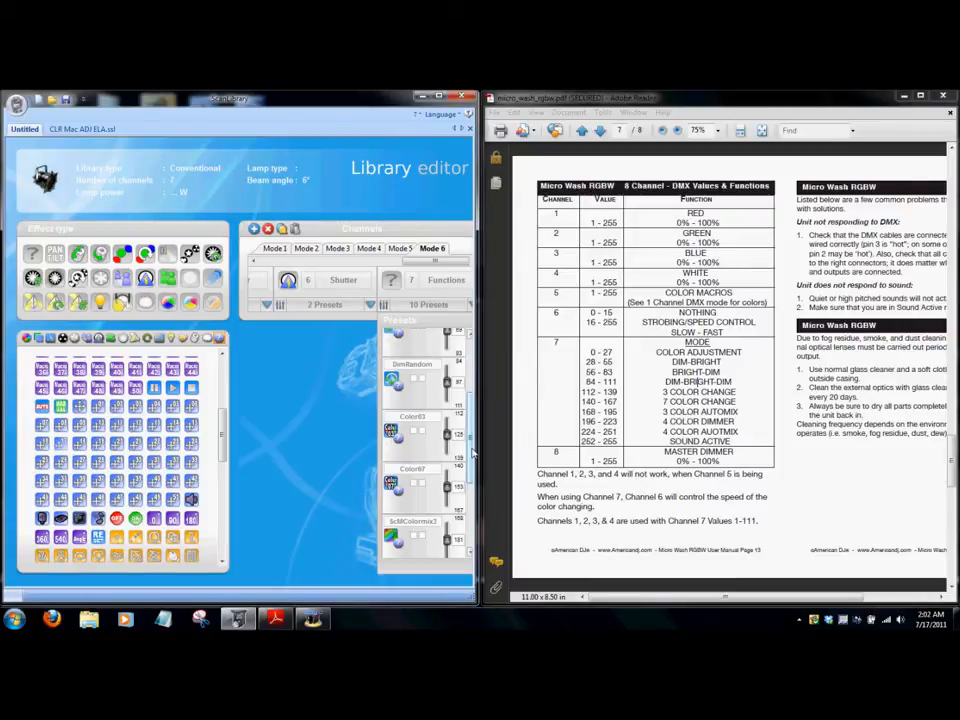
left_click_drag(473, 451, 472, 449)
left_click(433, 427)
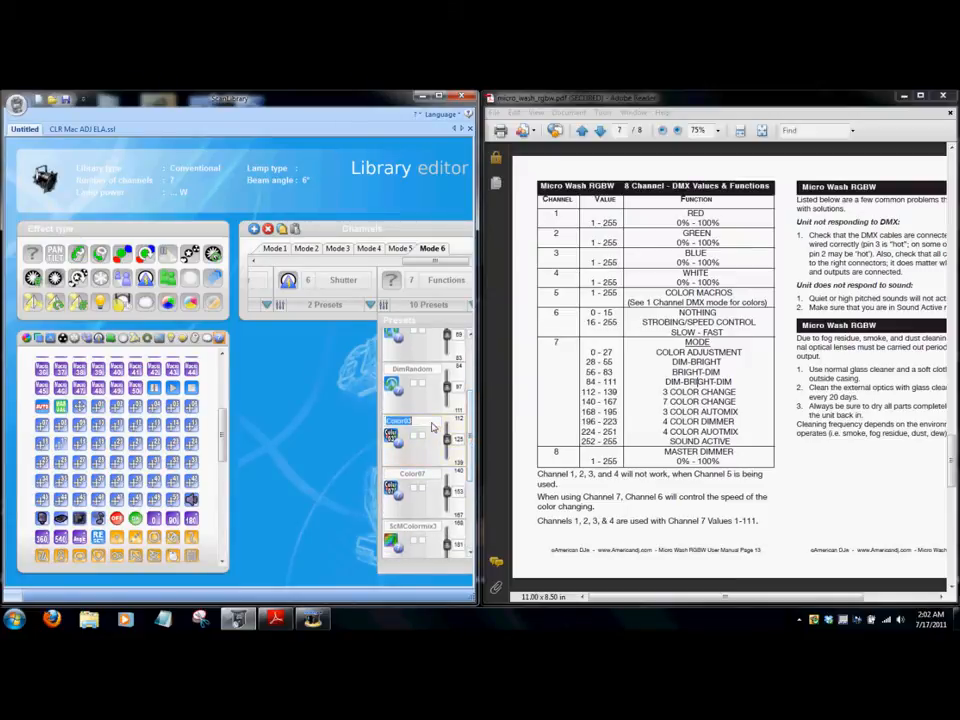
key("BackSpace")
type("3 C")
left_click(430, 474)
key("BackSpace")
type("olor")
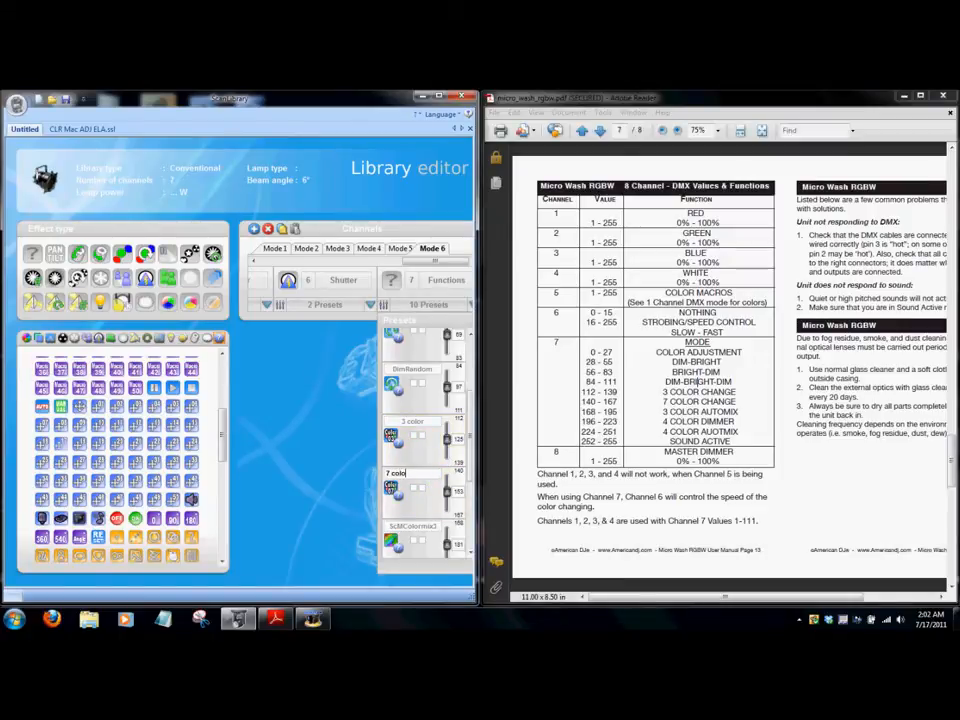
- Rename the ScMColormix3 preset to "3 color auto" and the Color04 preset to "4 color mix"
left_click(429, 512)
double_click(415, 527)
key("BackSpace")
type("3 color auto")
key("Return")
left_click_drag(467, 456, 465, 512)
double_click(434, 481)
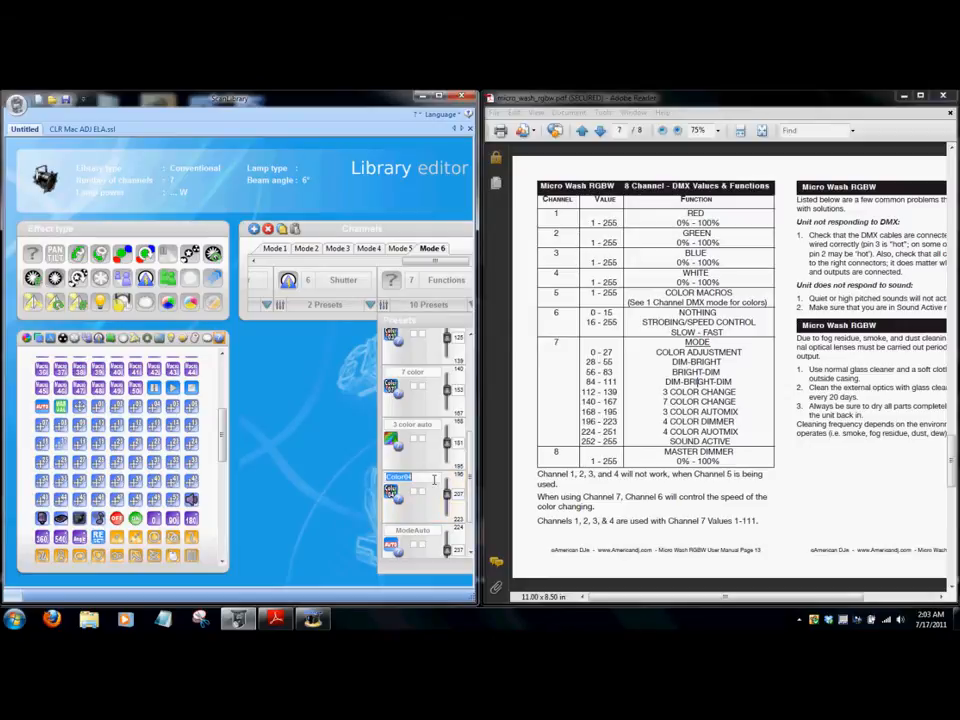
type("4 color mix")
key("Return")
- Rename the ModeAuto preset to "4 auto mix" and collapse the Functions channel's preset list
left_click_drag(470, 472, 471, 523)
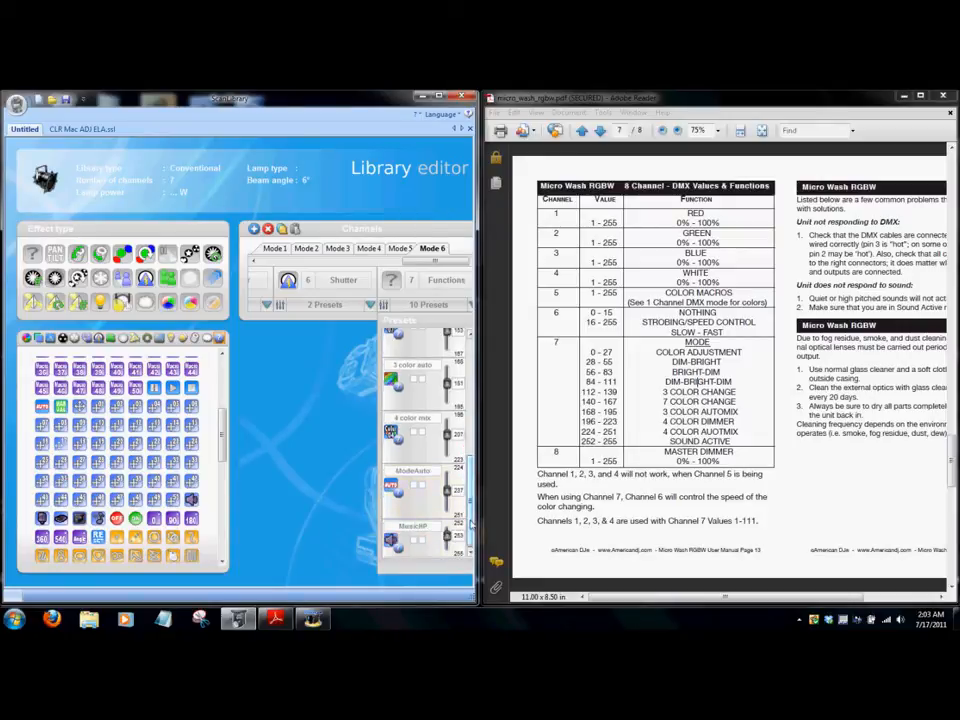
double_click(430, 470)
type("auto mix")
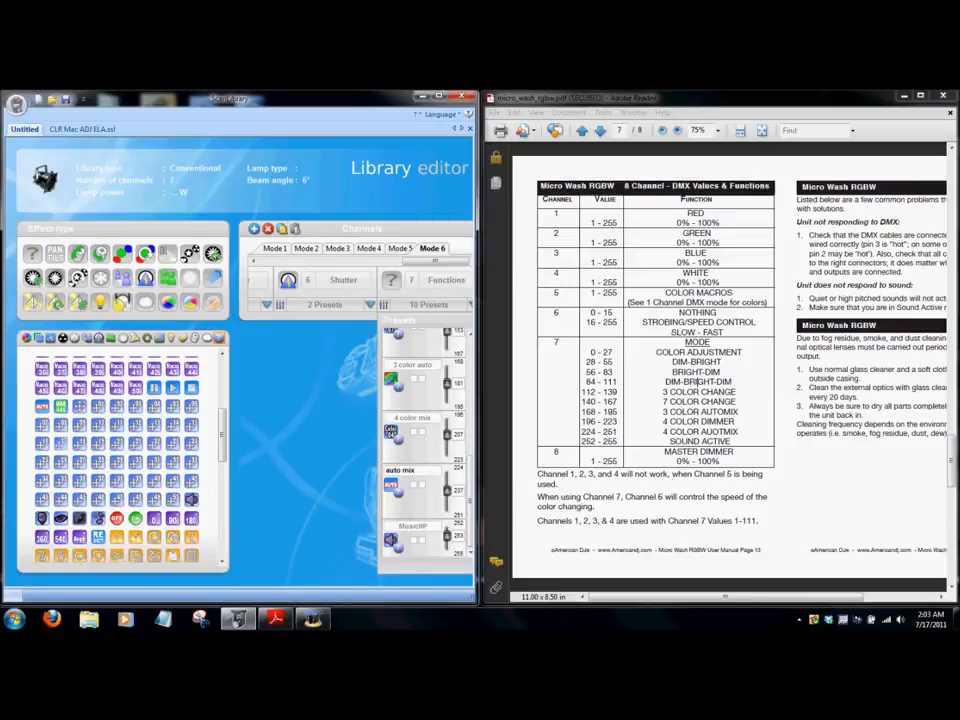
key("Home")
type("4")
key("Return")
left_click_drag(470, 522, 470, 378)
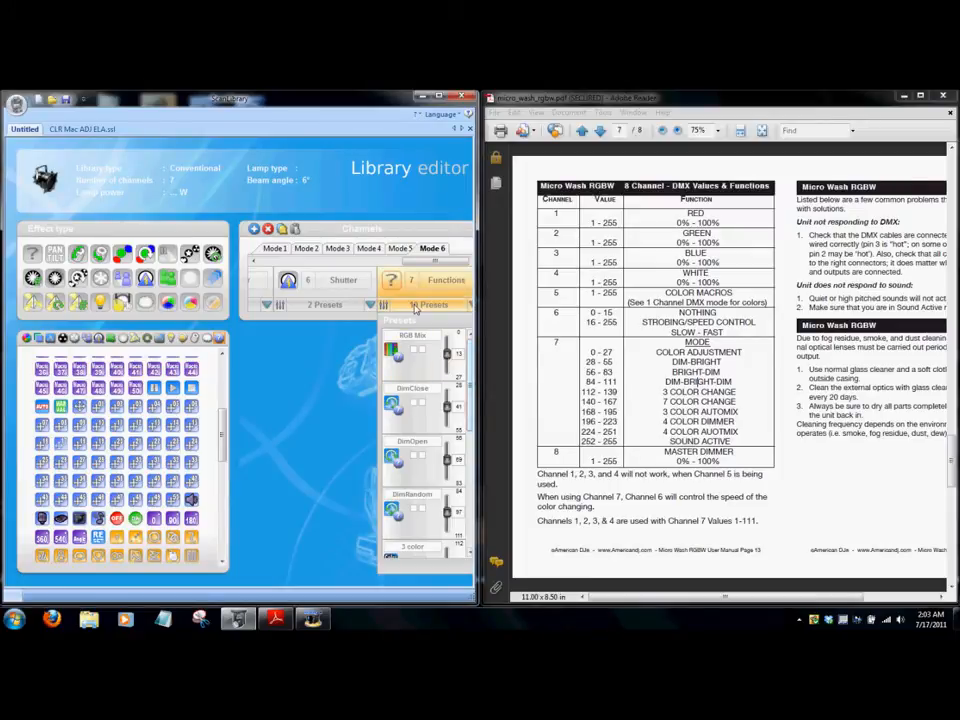
left_click(415, 309)
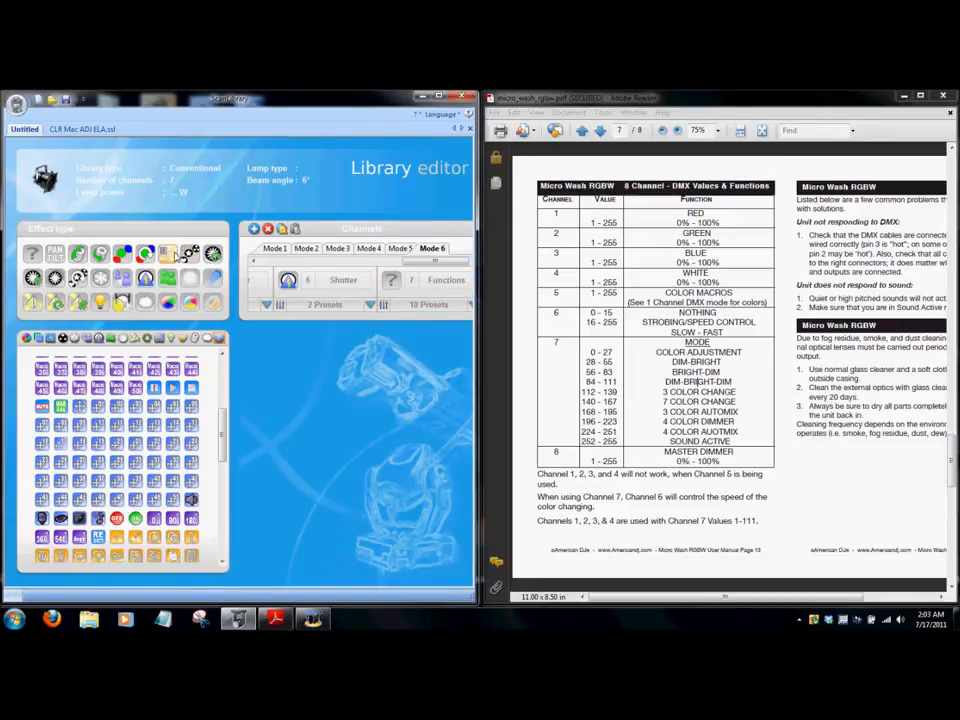
- Add a Dimmer channel as channel 8 of Mode 6 and give it the Dimmer linear preset
left_click_drag(307, 300, 445, 302)
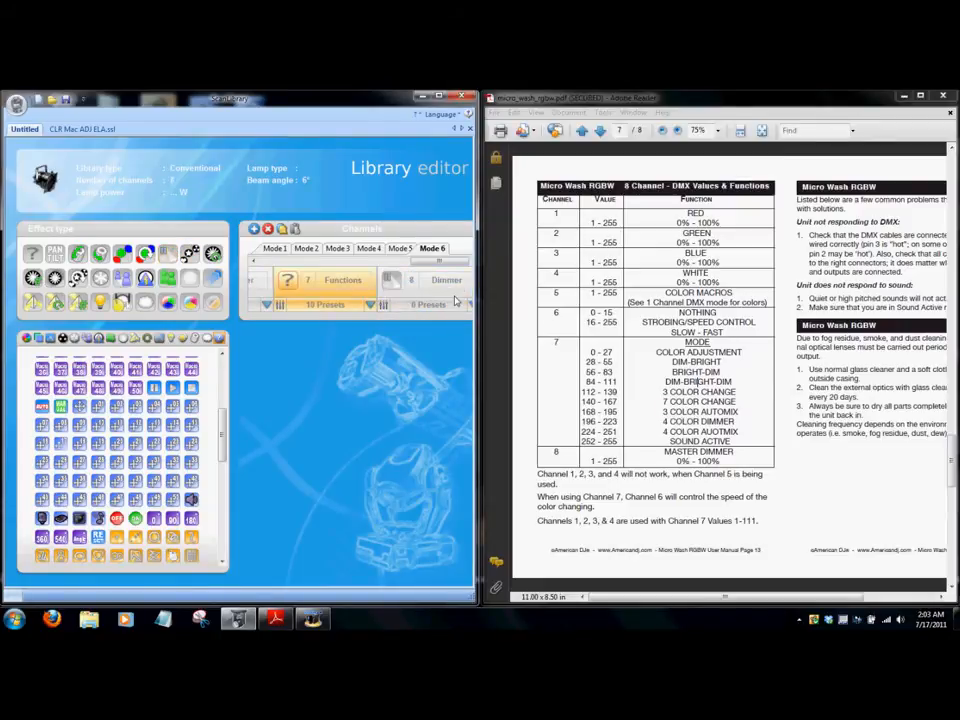
left_click(452, 301)
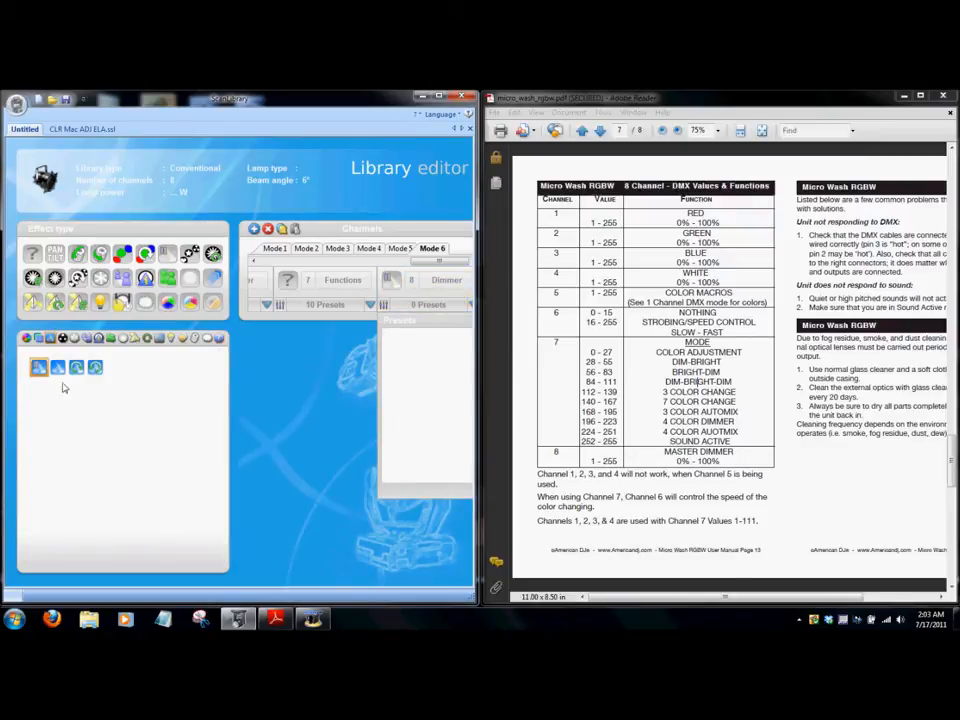
left_click_drag(38, 367, 413, 391)
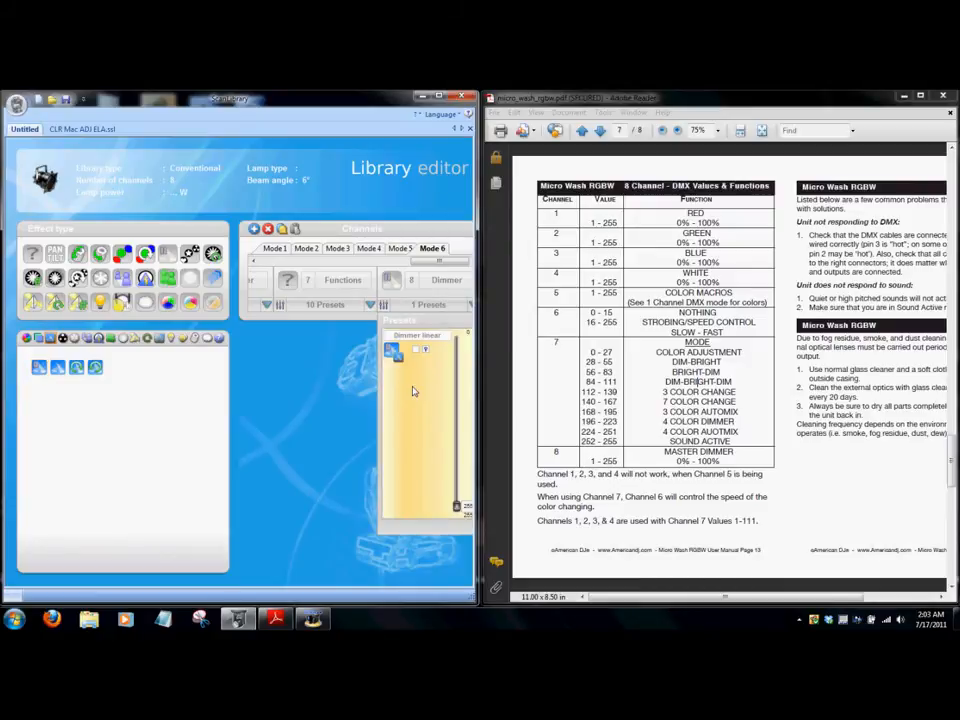
left_click(428, 306)
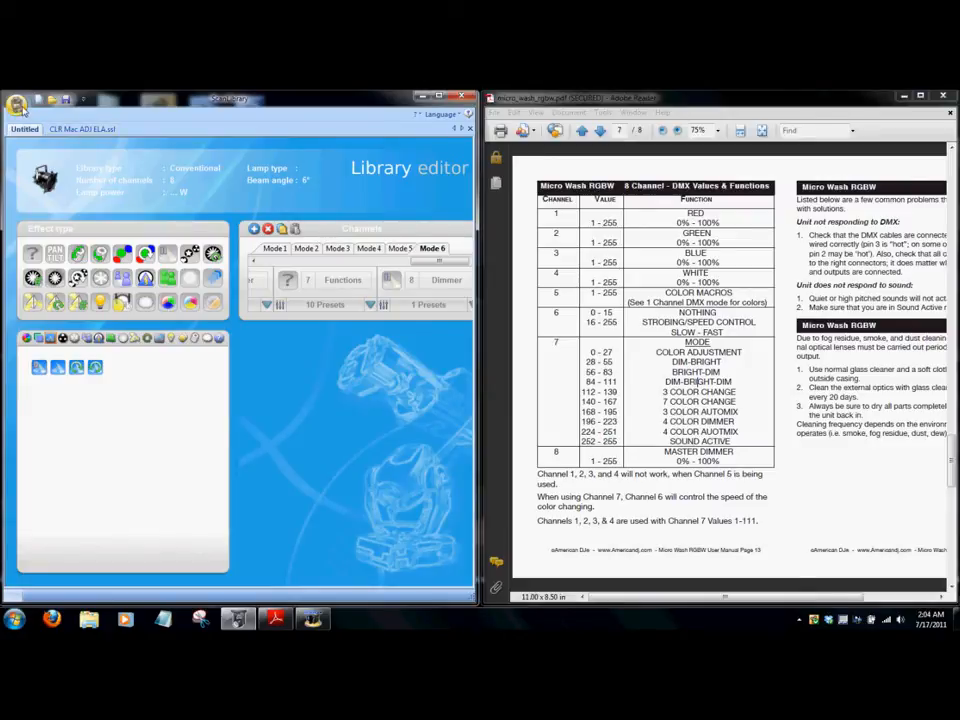
- Save the library to the desktop as "Micro Wash RGBW" in the .ssl (2000 to 2006) format
left_click(17, 105)
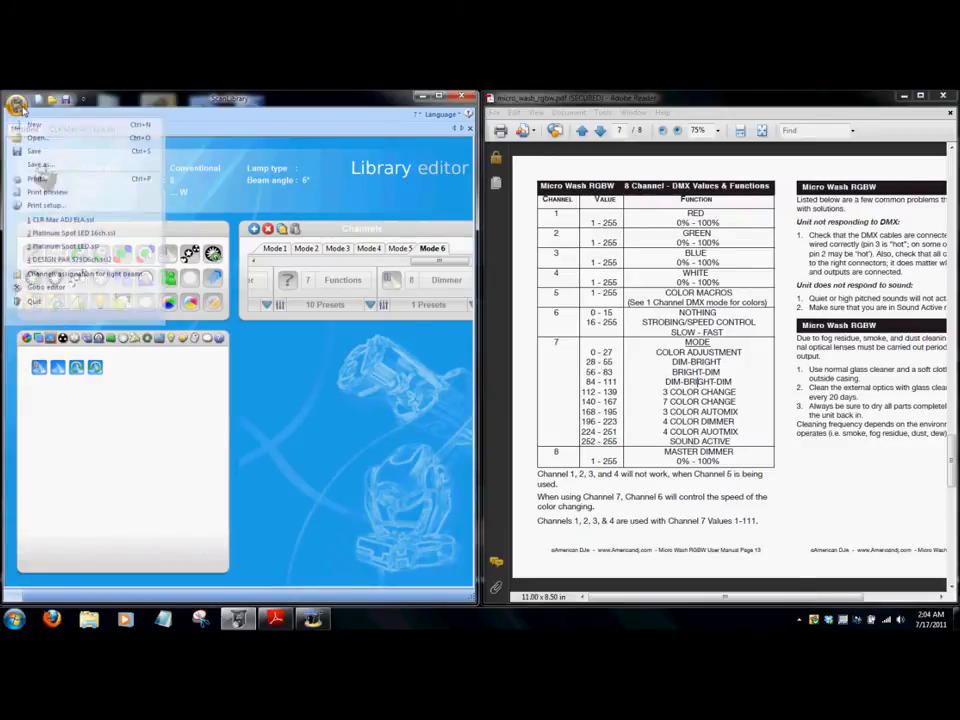
left_click(43, 161)
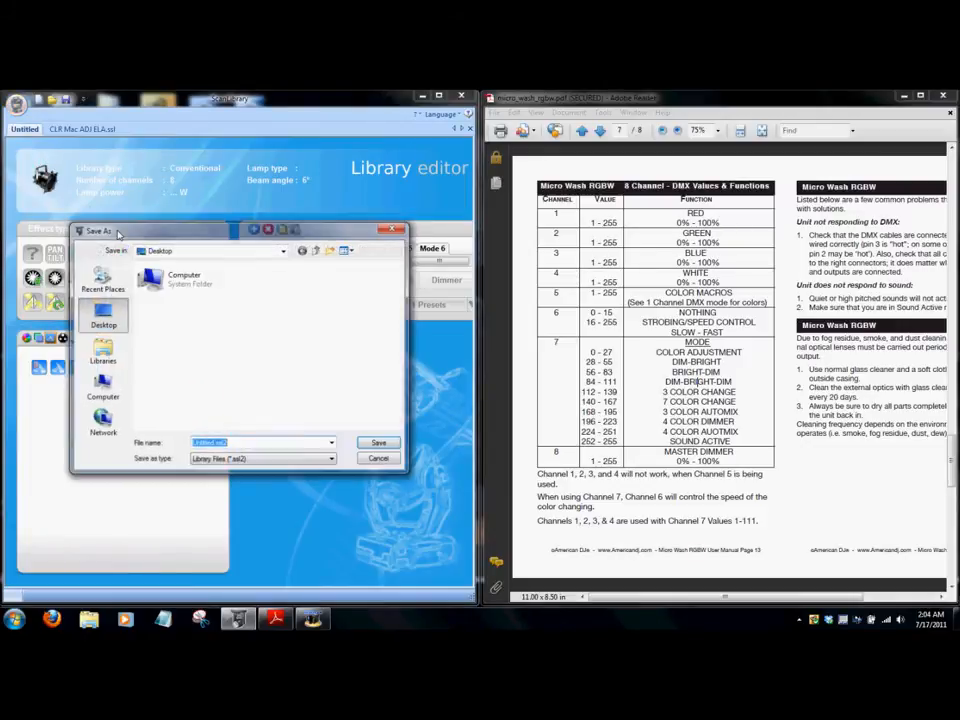
left_click(113, 324)
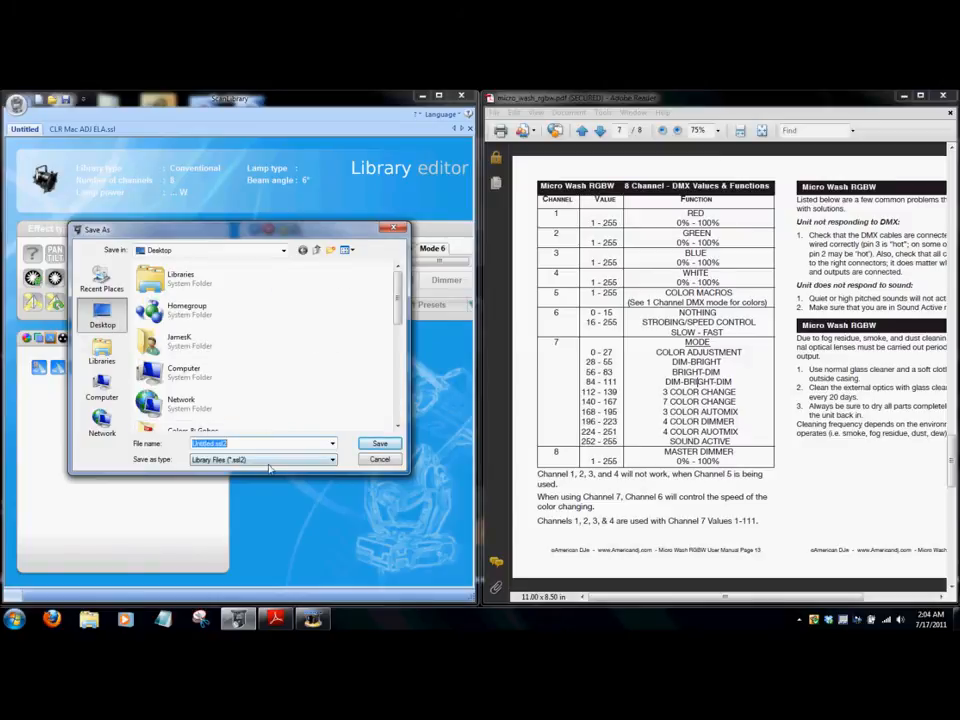
left_click(300, 463)
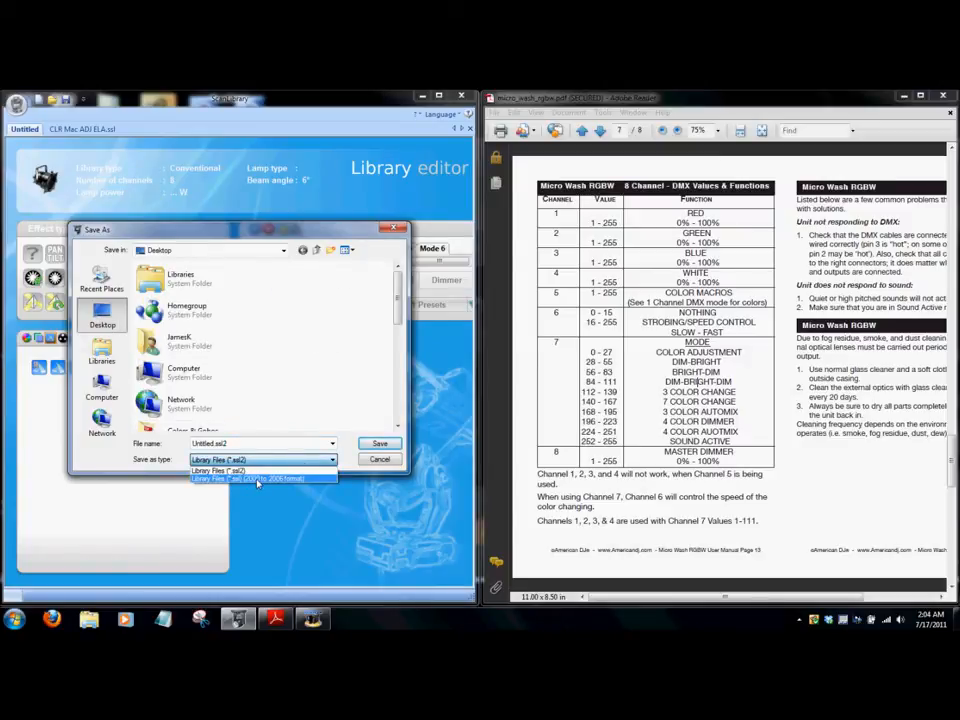
left_click(265, 480)
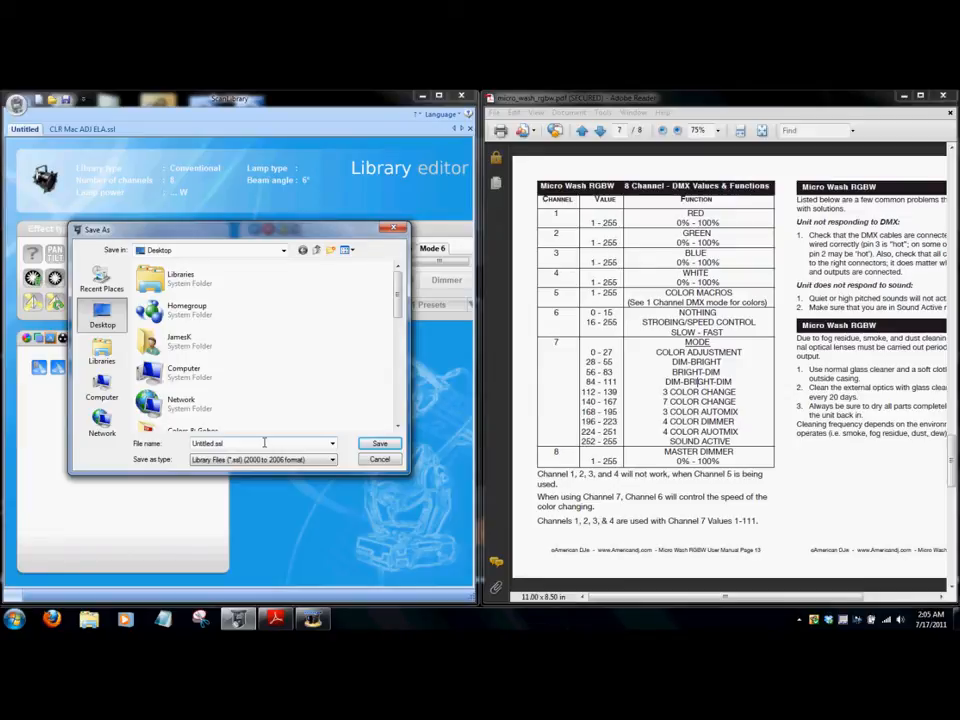
double_click(264, 442)
key("BackSpace")
type("Micro Wash RGBW")
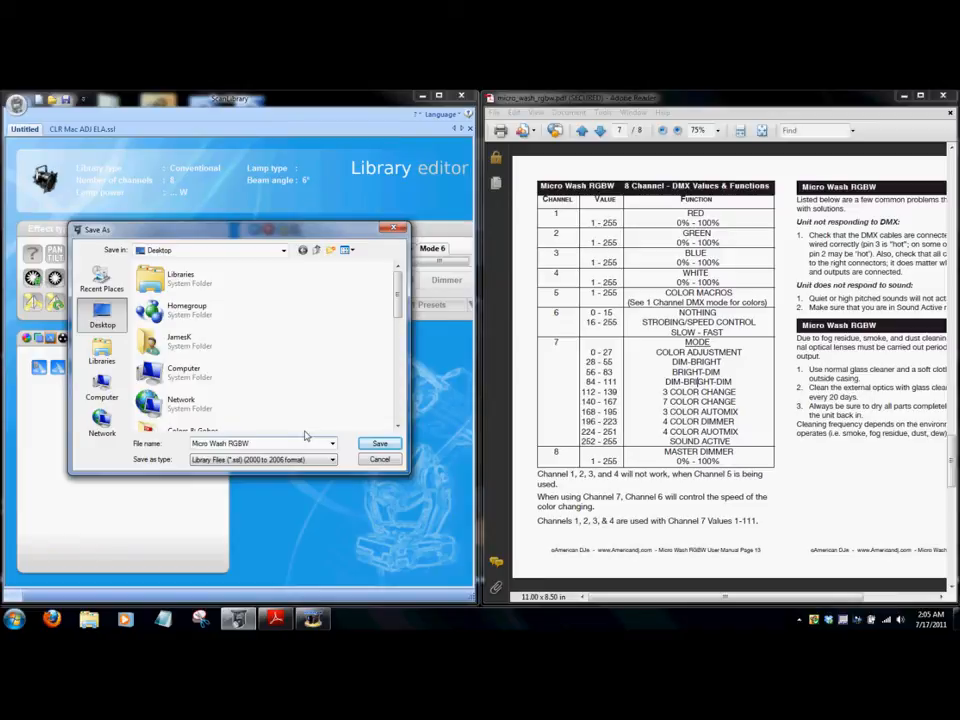
left_click(370, 446)
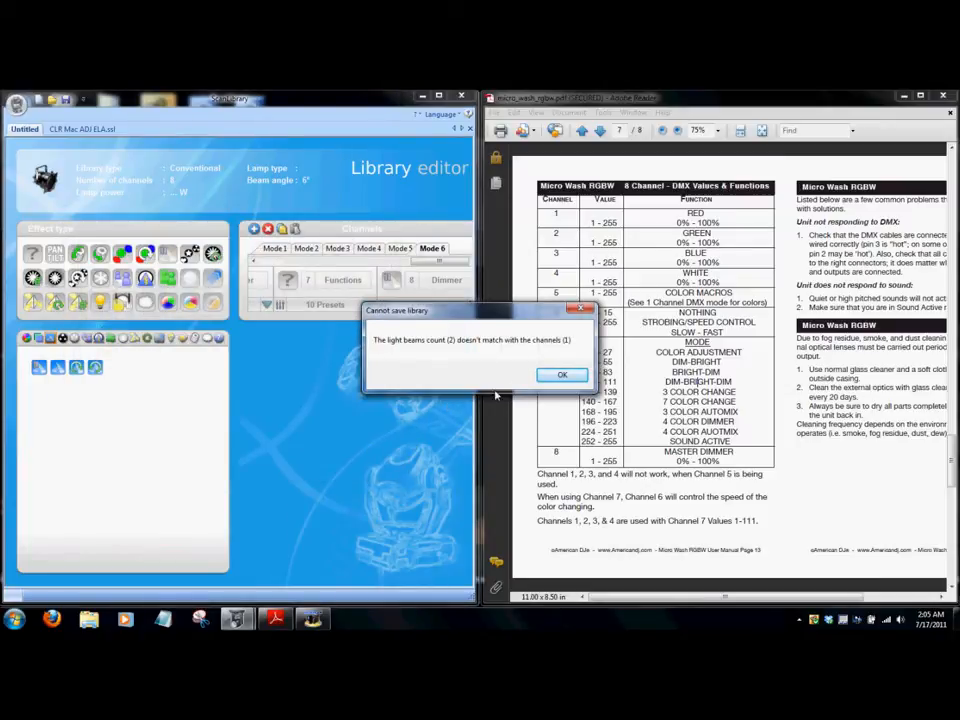
- Dismiss the save error and set the fixture's light beam count to 1 to match the channels
left_click(562, 375)
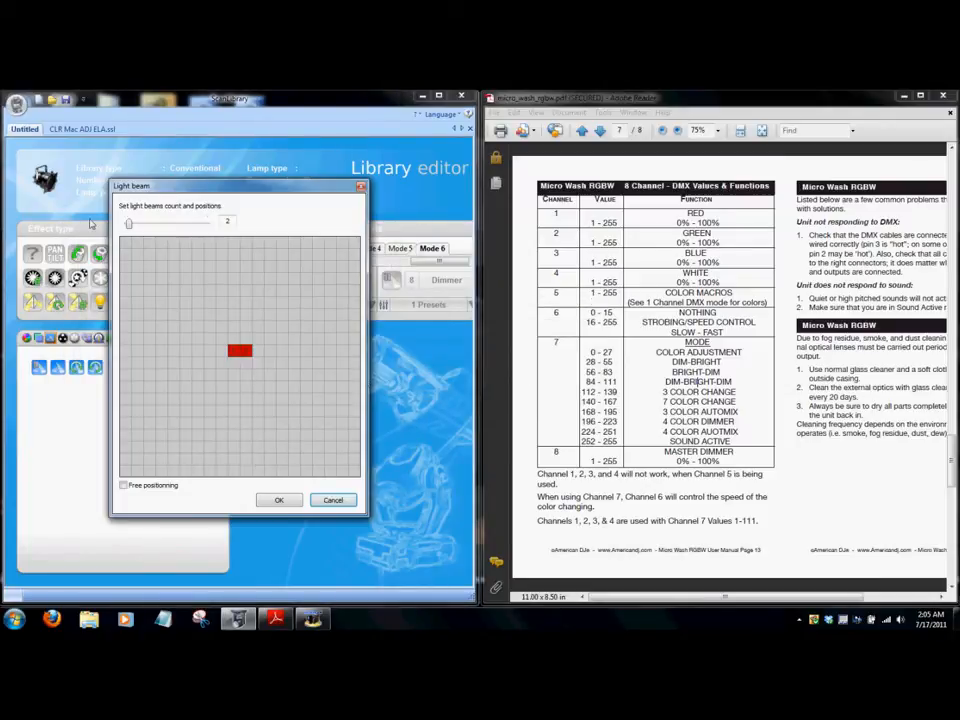
left_click_drag(129, 223, 129, 230)
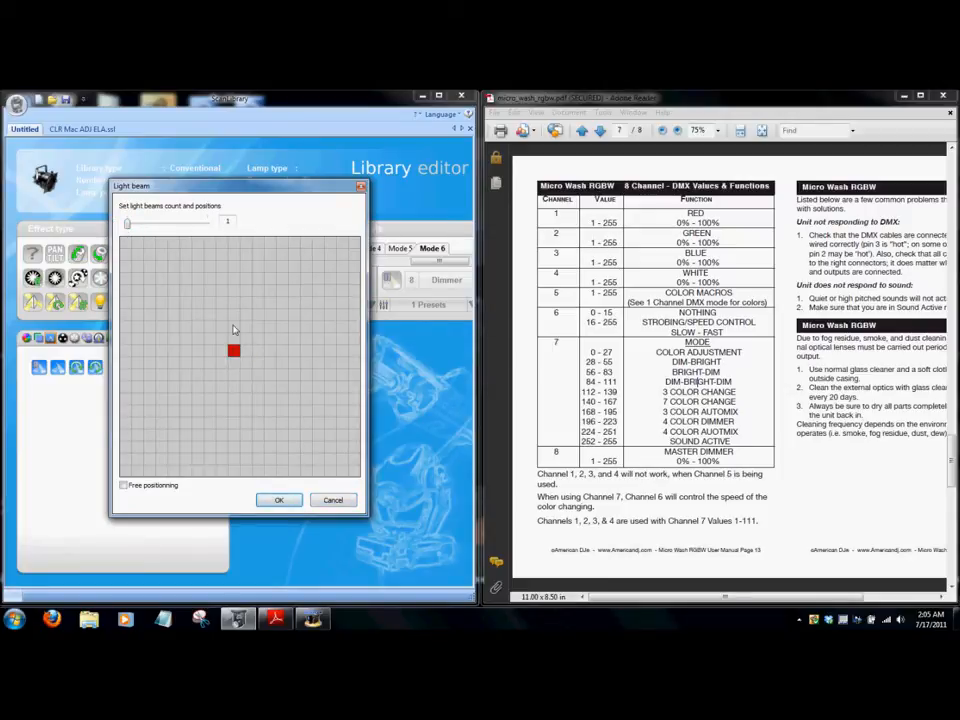
left_click_drag(229, 197, 296, 182)
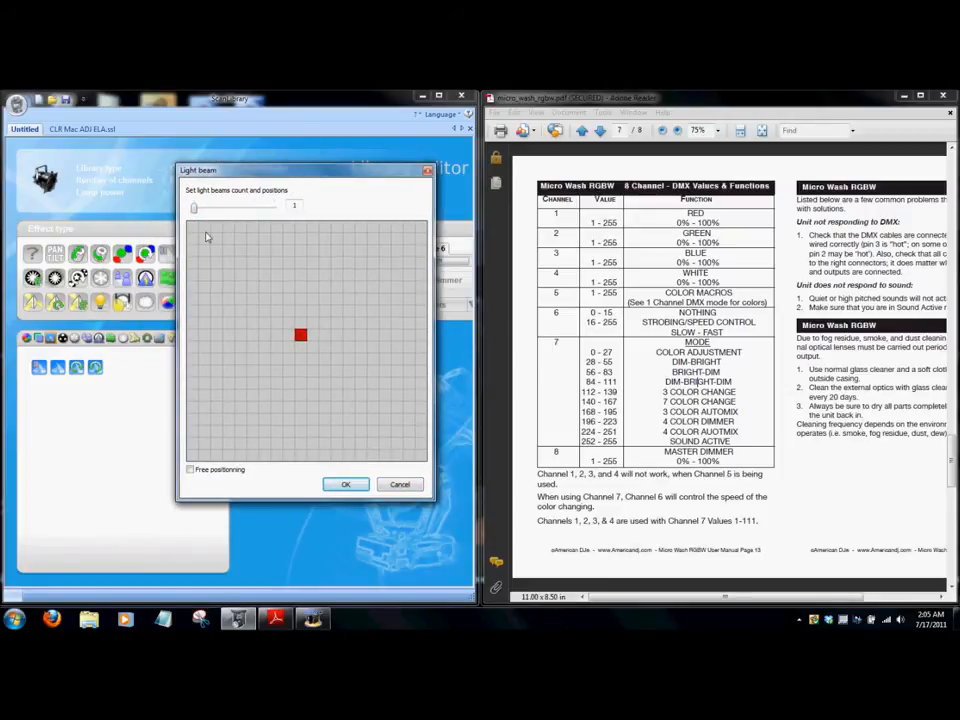
left_click(340, 486)
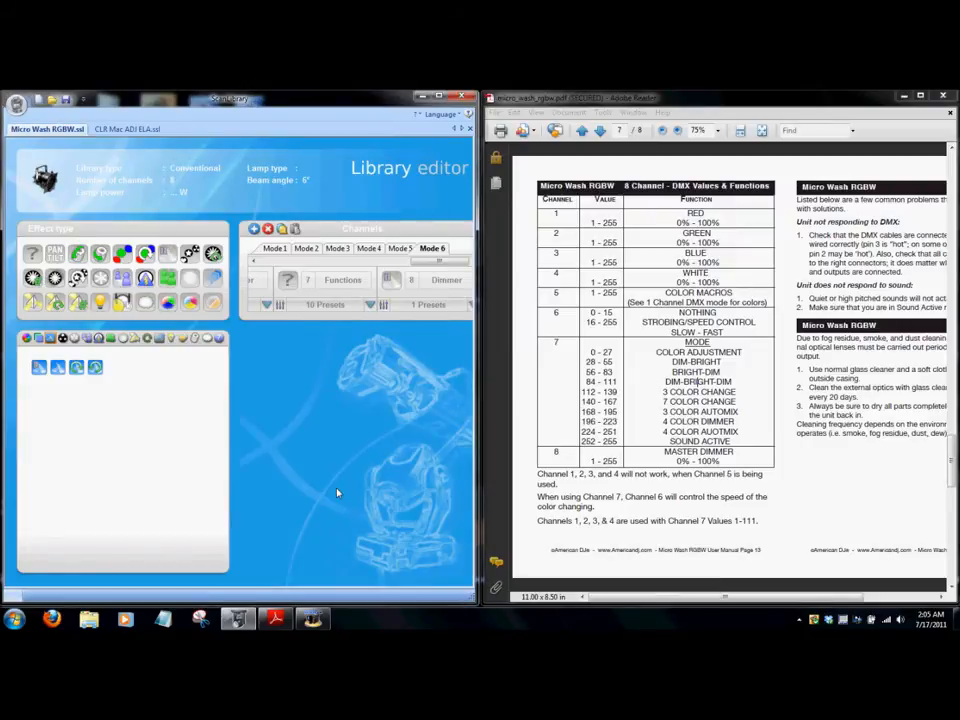
- Check the saved Micro Wash RGBW mode files on the desktop and return to the library editor
left_click(420, 97)
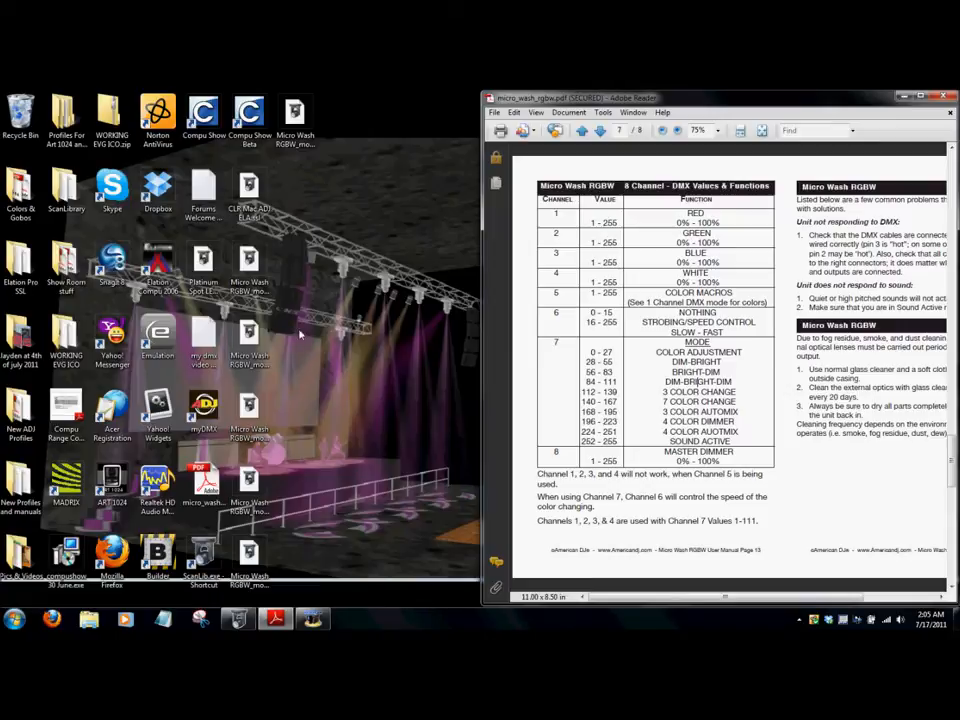
left_click(250, 262)
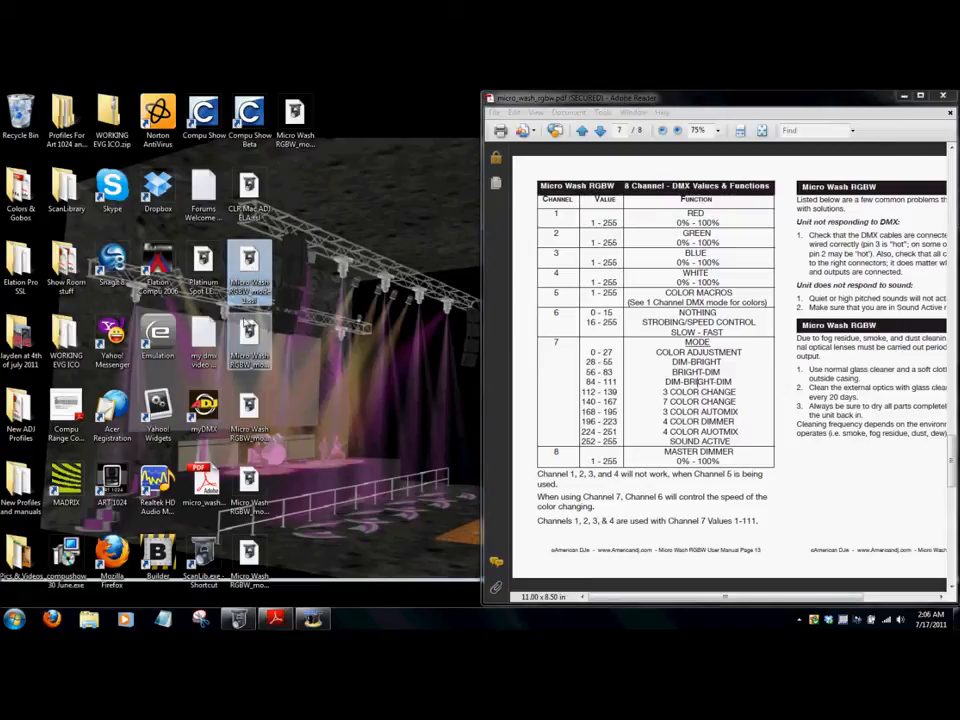
key("Down")
key("Down")
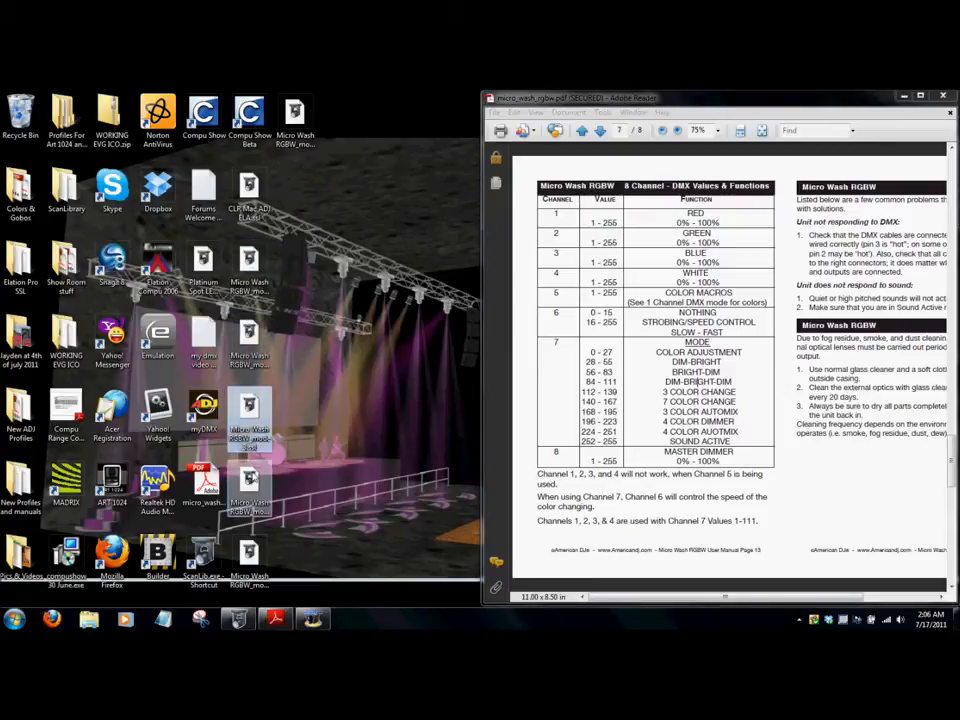
key("Down")
key("Down")
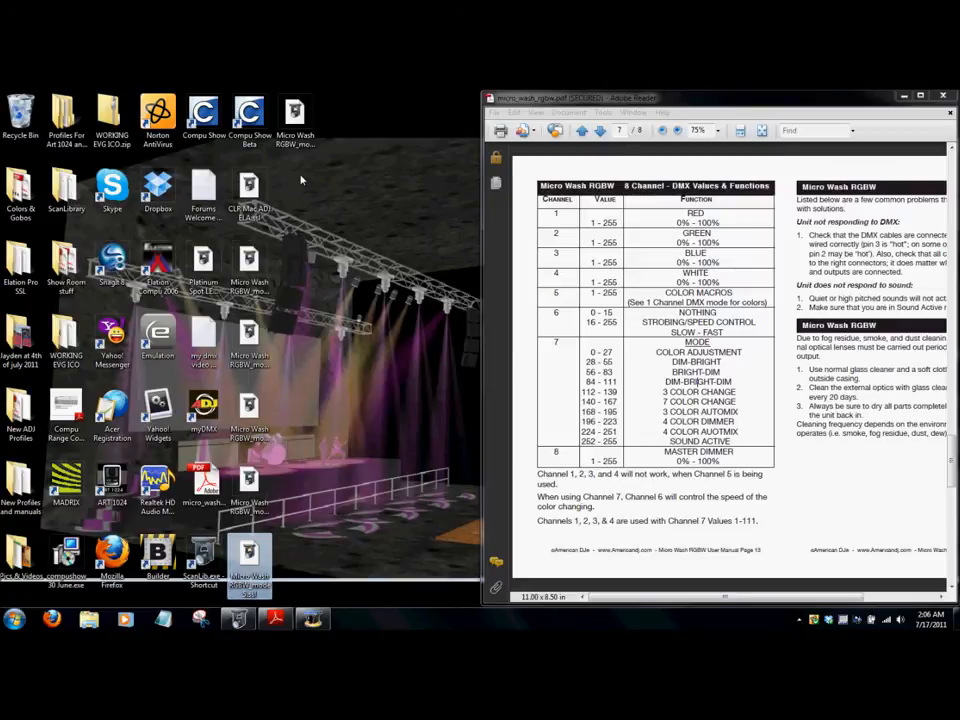
key("Down")
key("Return")
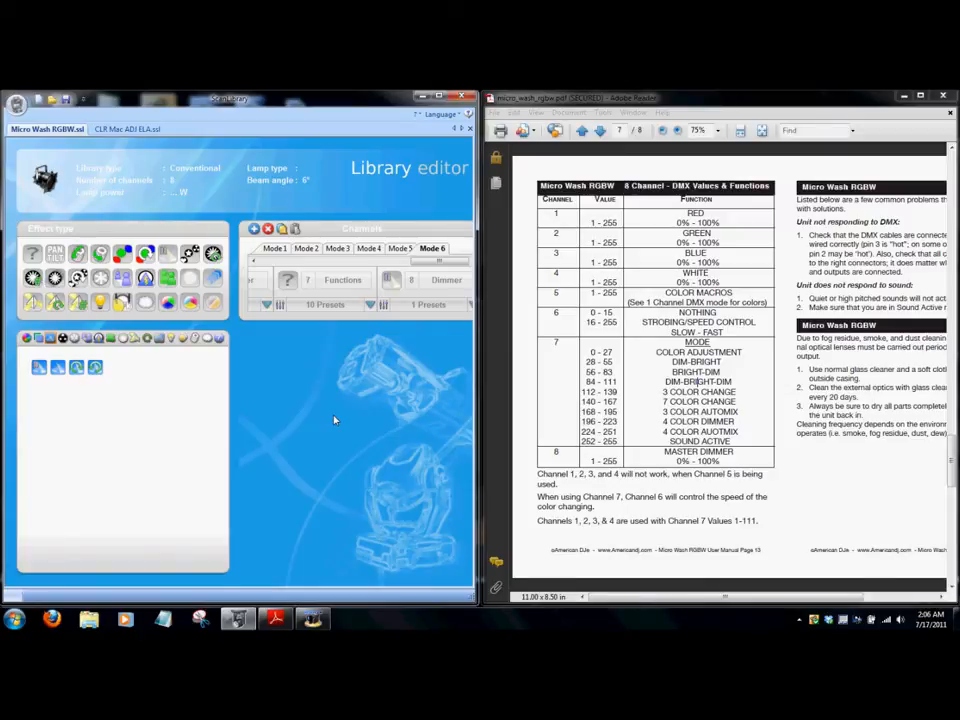
- Maximize the library editor and review Mode 6's channels from the first one on, plus the fixture's profile settings
double_click(440, 97)
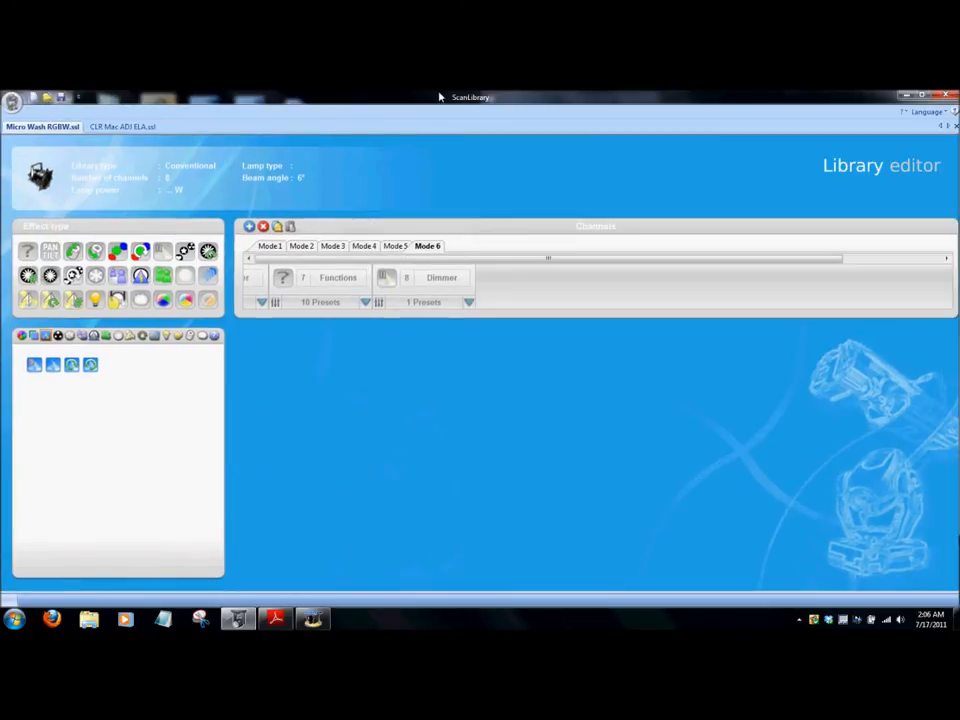
left_click(553, 257)
left_click_drag(547, 259, 486, 251)
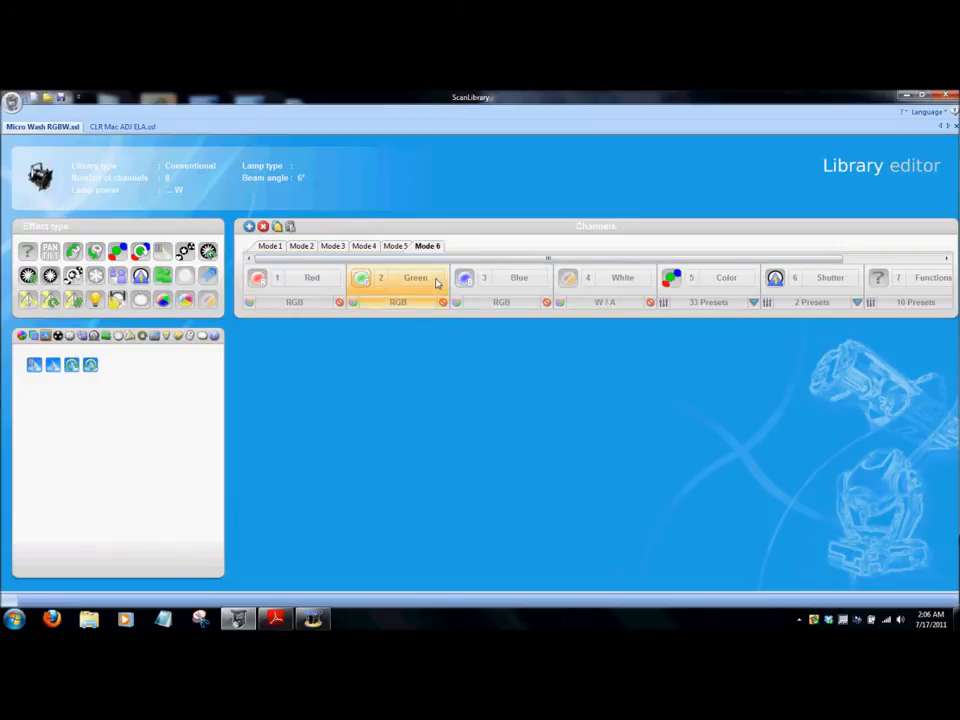
left_click(42, 180)
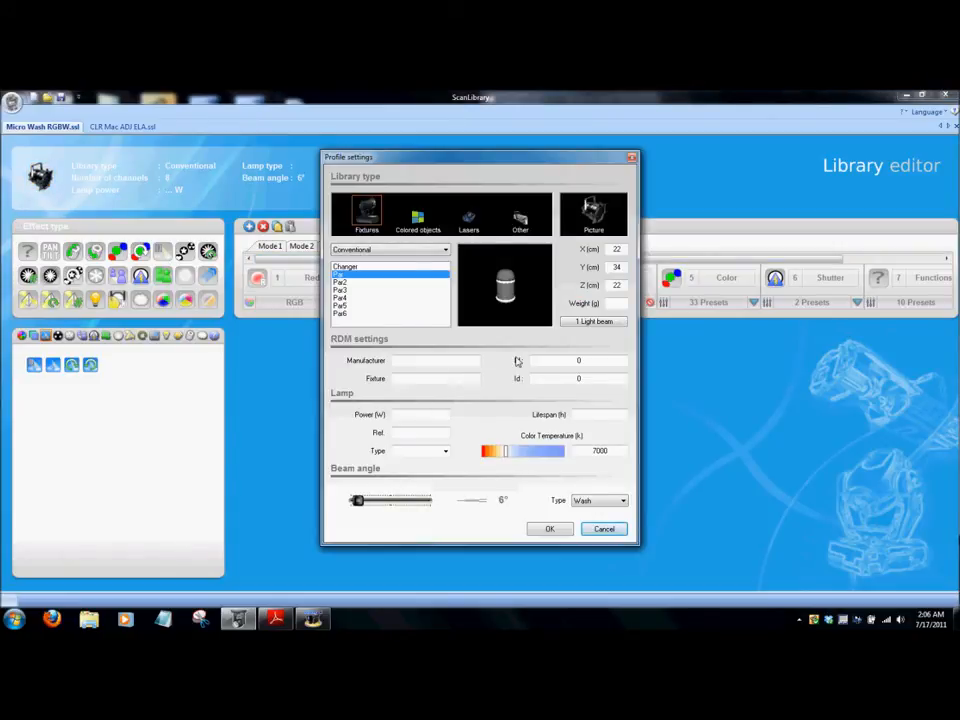
left_click(549, 529)
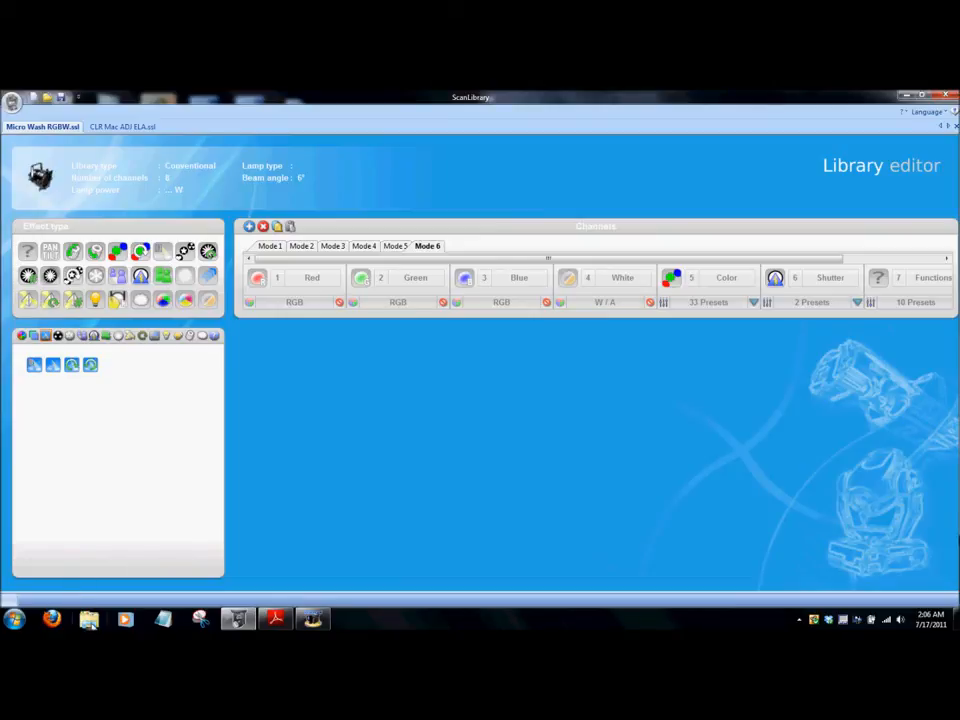
- Locate Scanlibrary.exe in the myDMX folder on drive C and show its Send to destinations for creating a desktop shortcut
left_click(89, 619)
left_click_drag(437, 324, 437, 379)
left_click(399, 383)
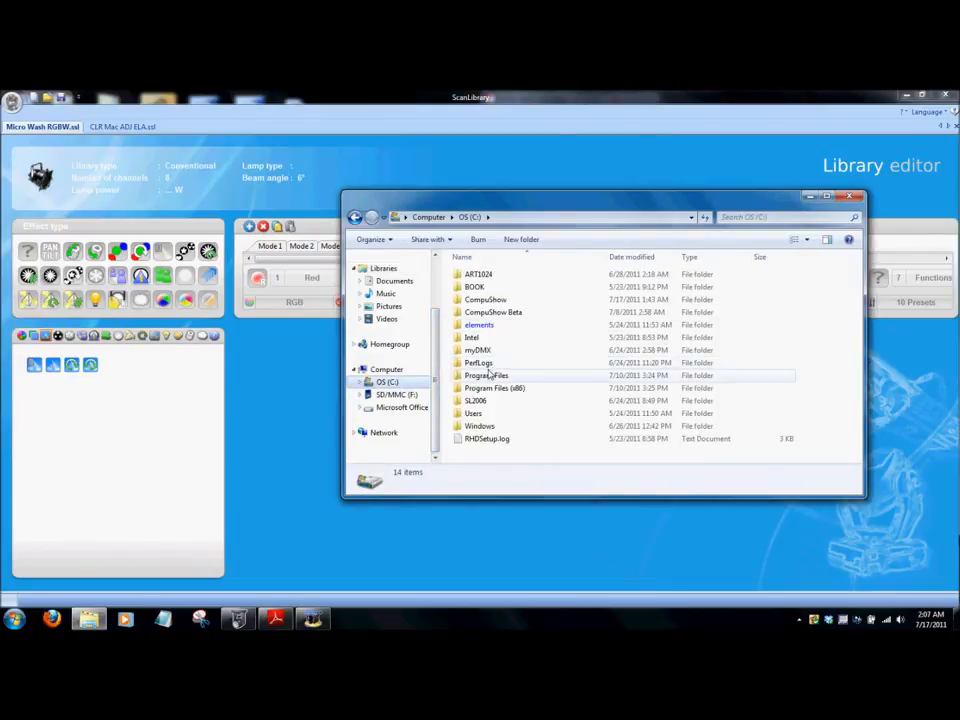
double_click(492, 353)
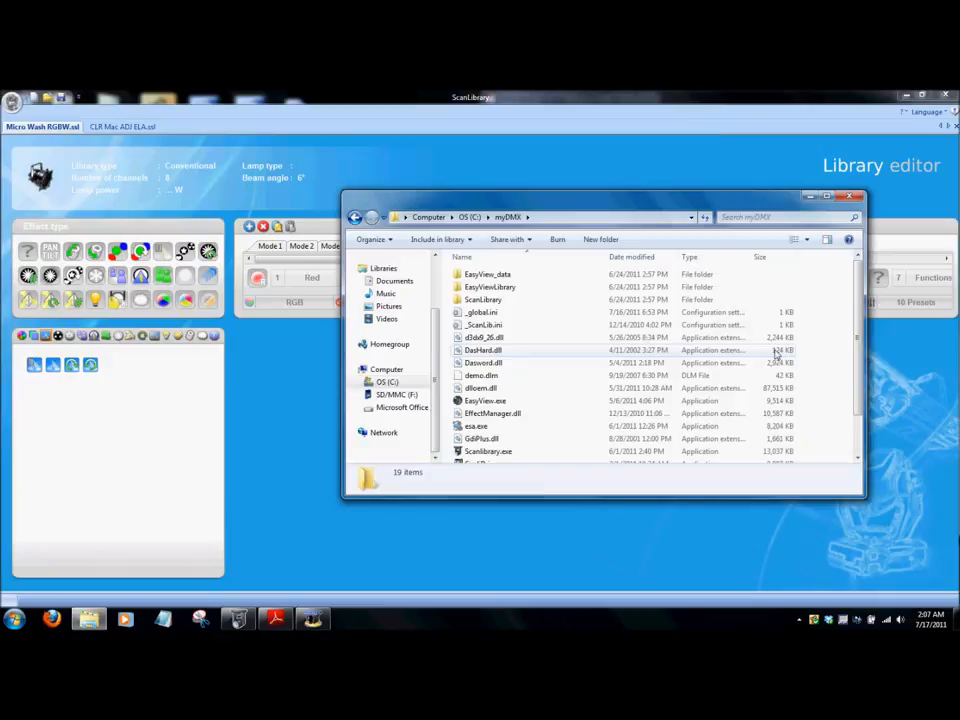
left_click_drag(860, 333, 857, 343)
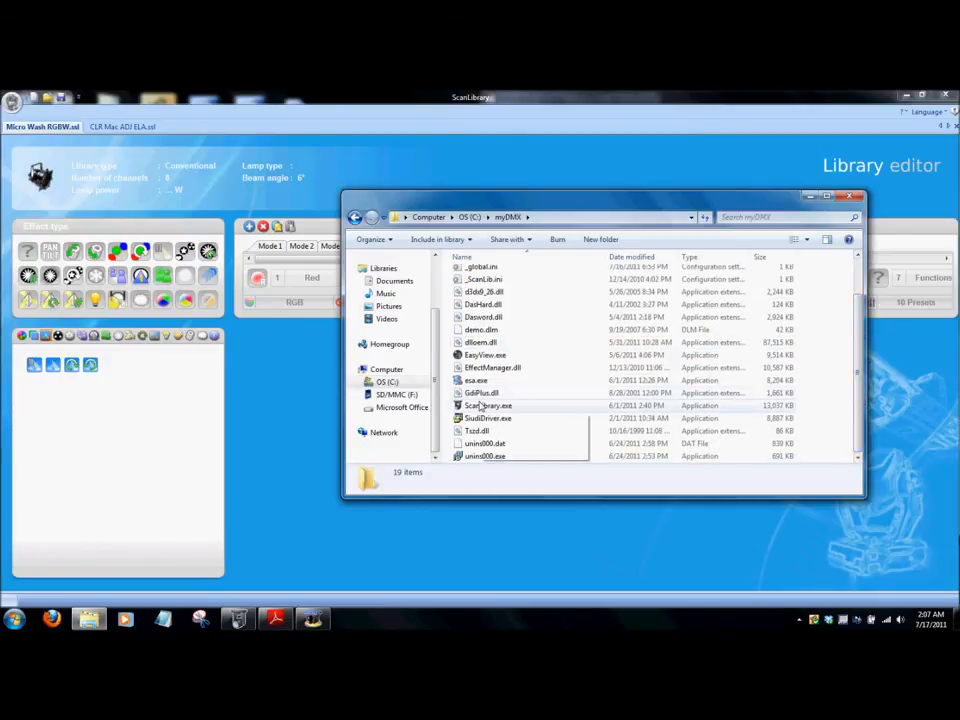
left_click(480, 405)
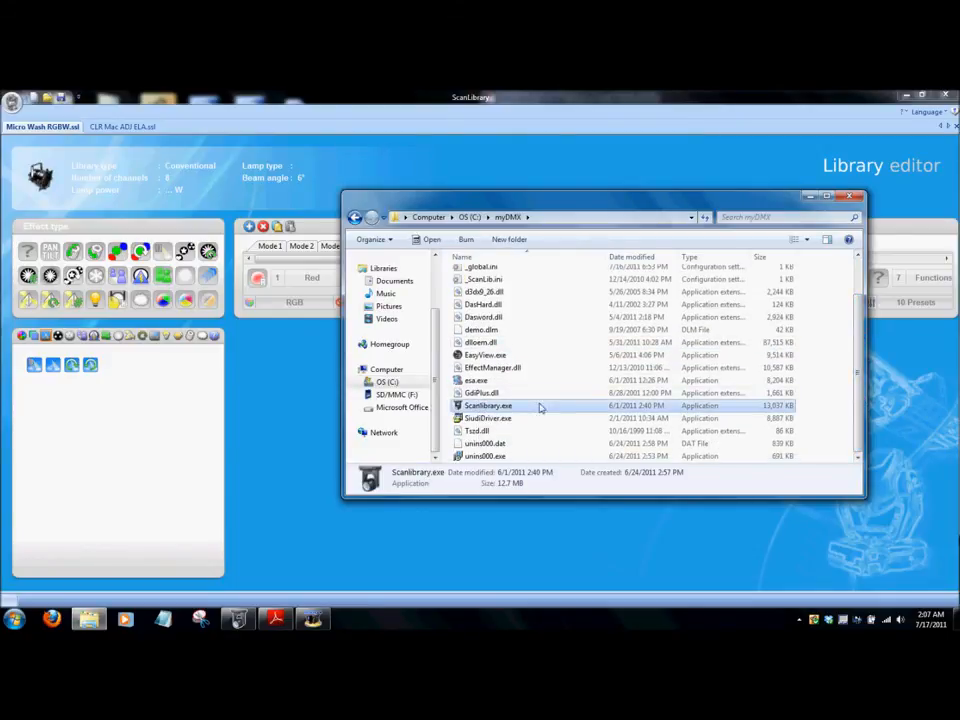
right_click(540, 406)
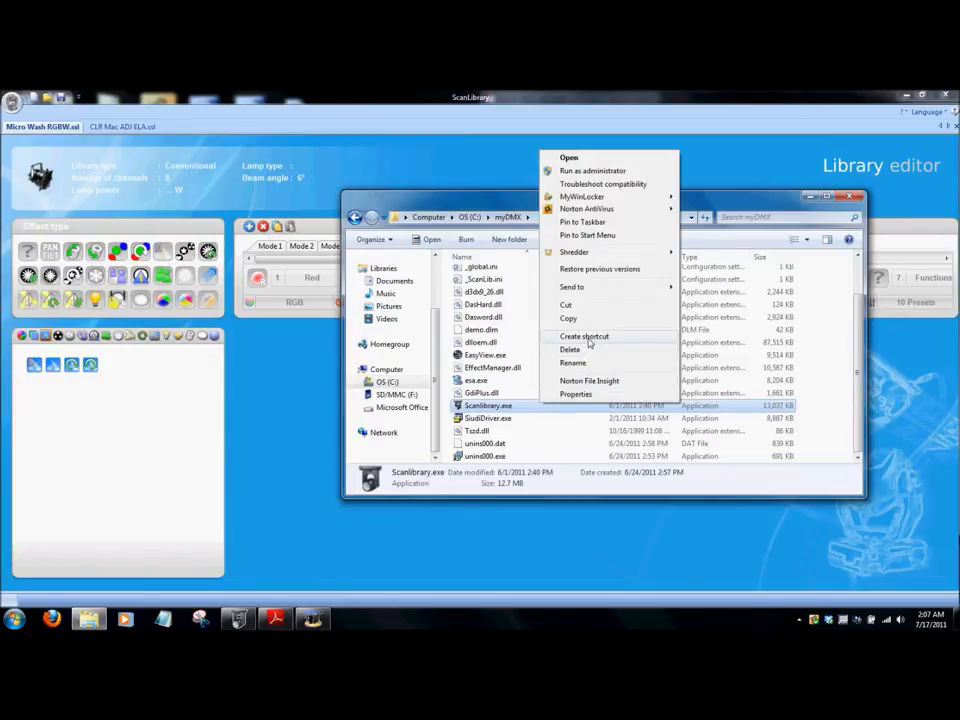
mouse_move(615, 286)
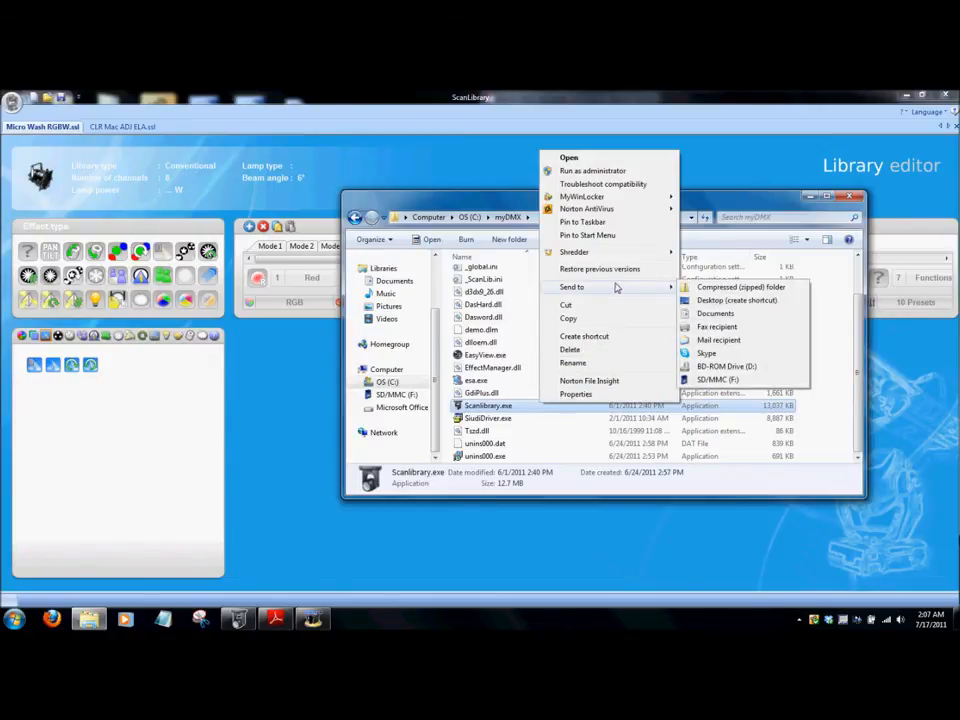
- Close the myDMX folder, check the ScanLib.exe shortcut on the desktop, and return to the library editor
left_click(849, 197)
left_click(849, 197)
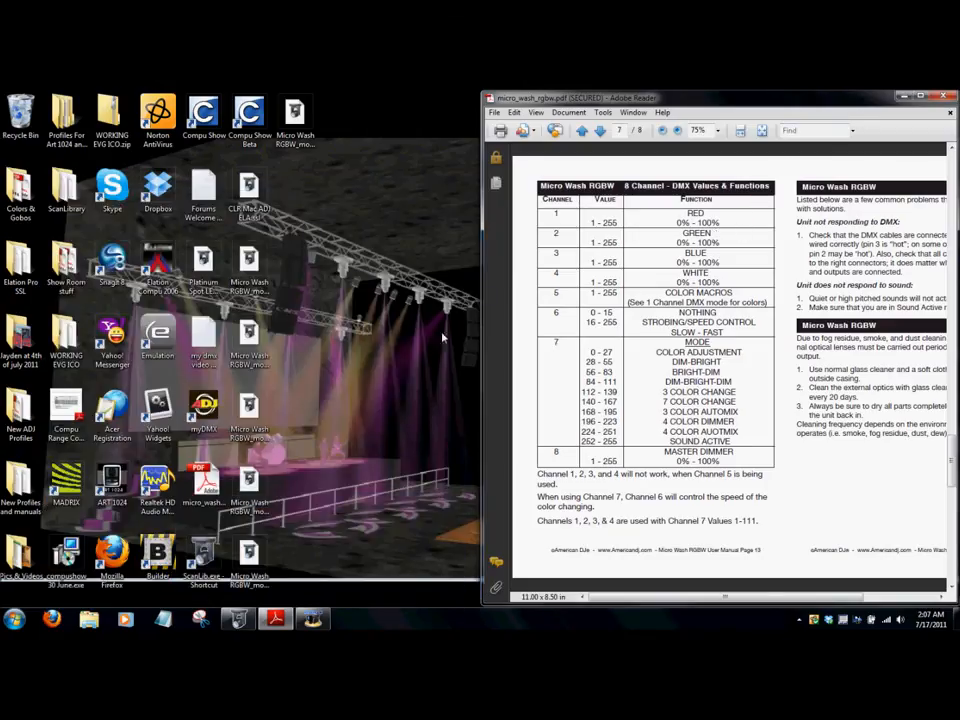
mouse_move(203, 558)
left_mouse_down()
mouse_move(384, 406)
mouse_move(205, 545)
mouse_move(211, 550)
left_mouse_up()
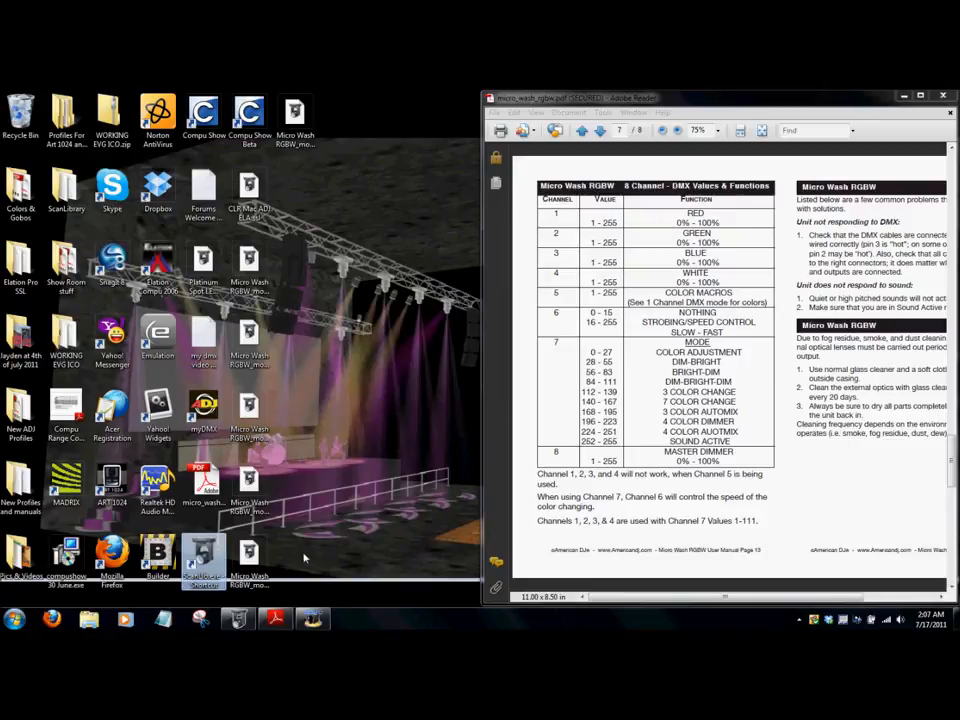
left_click(238, 620)
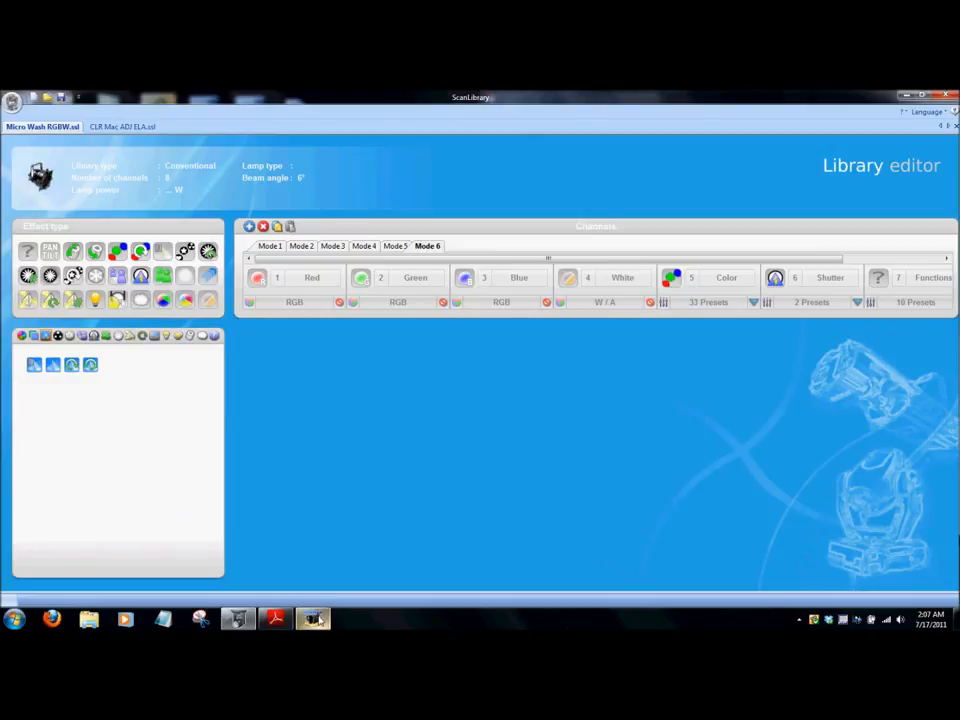
left_click(313, 619)
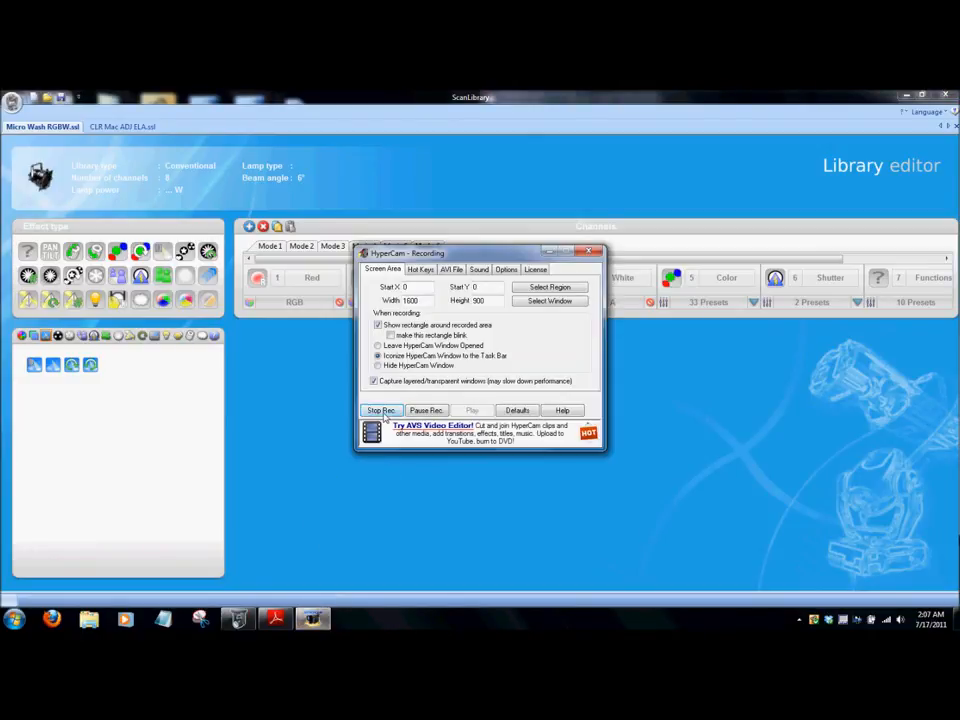